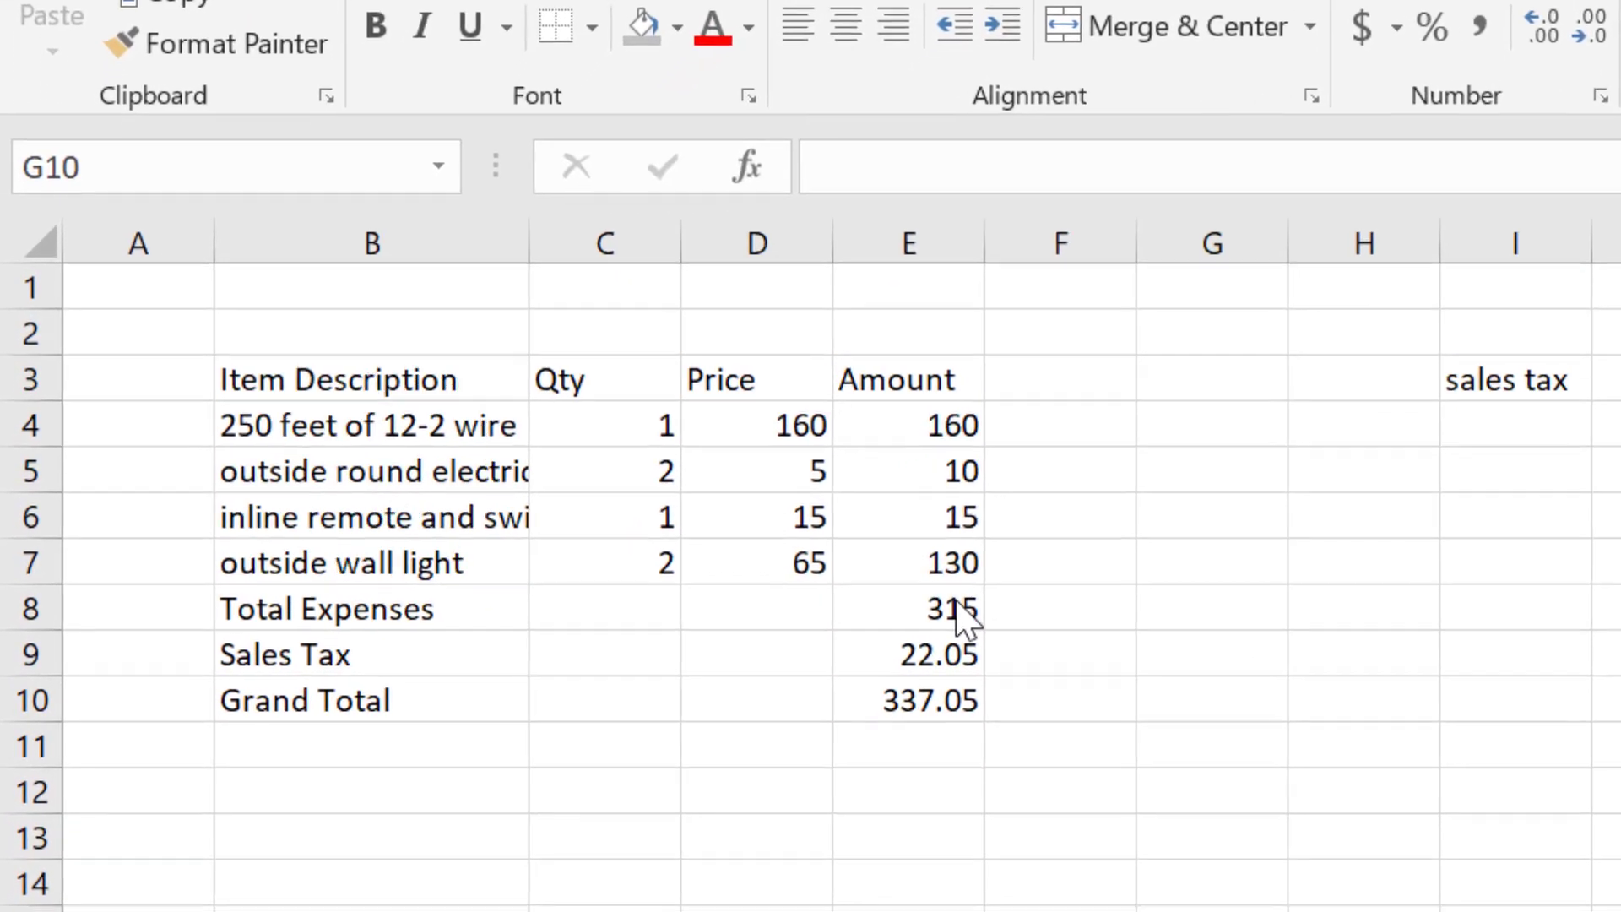
# - Inspect the Total Expenses sum formula and the outside wall light amount formula
pyautogui.click(958, 601)
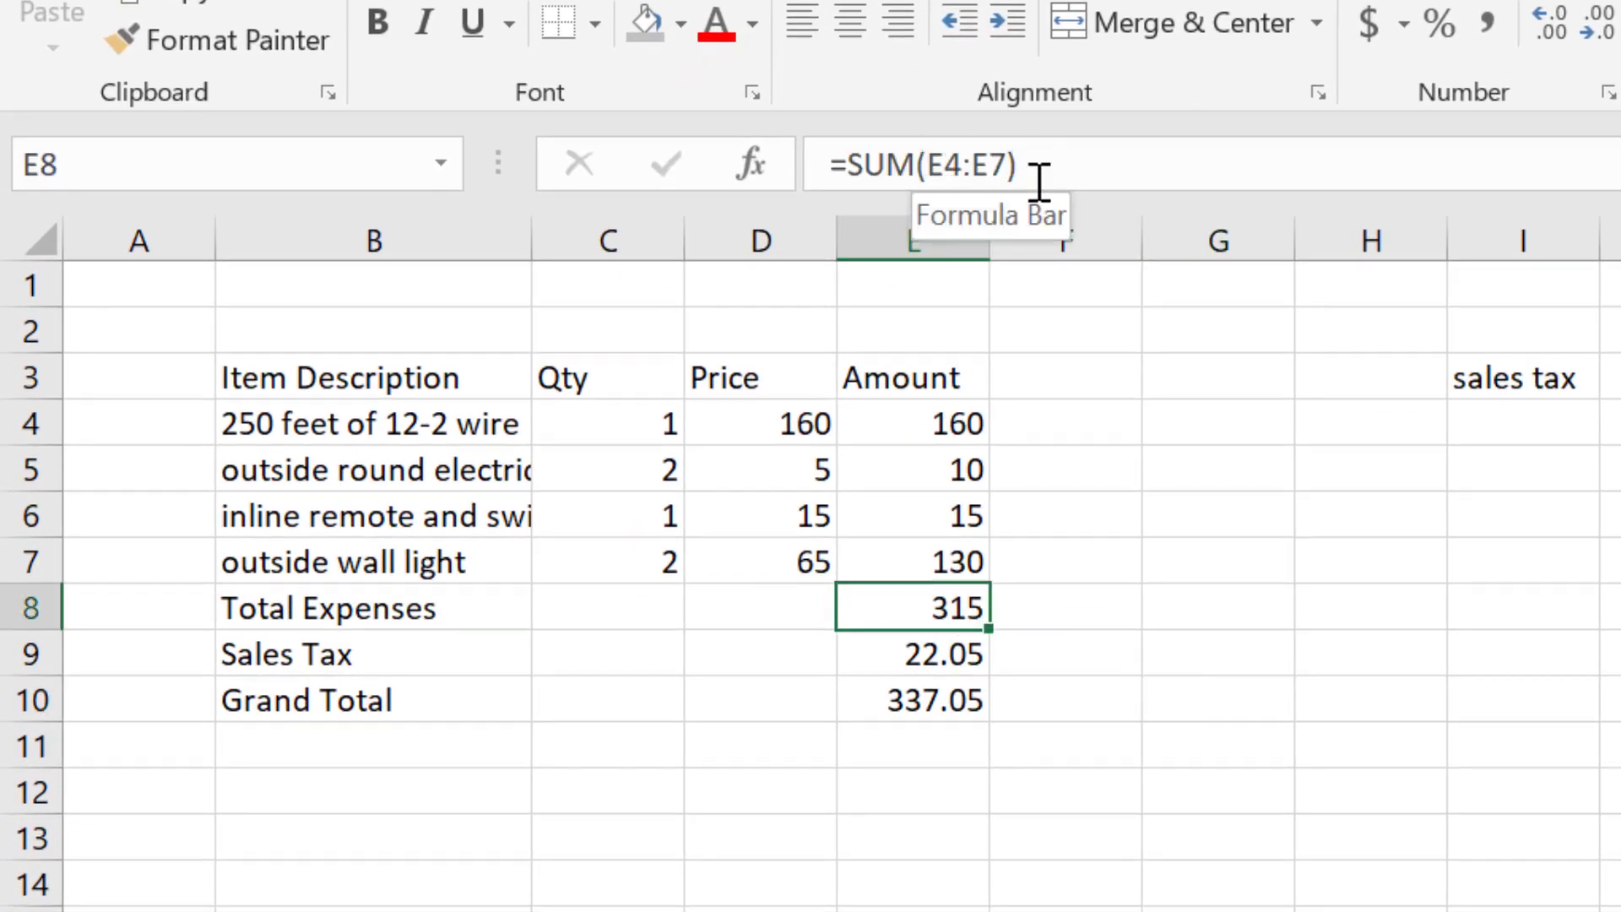
pyautogui.click(263, 610)
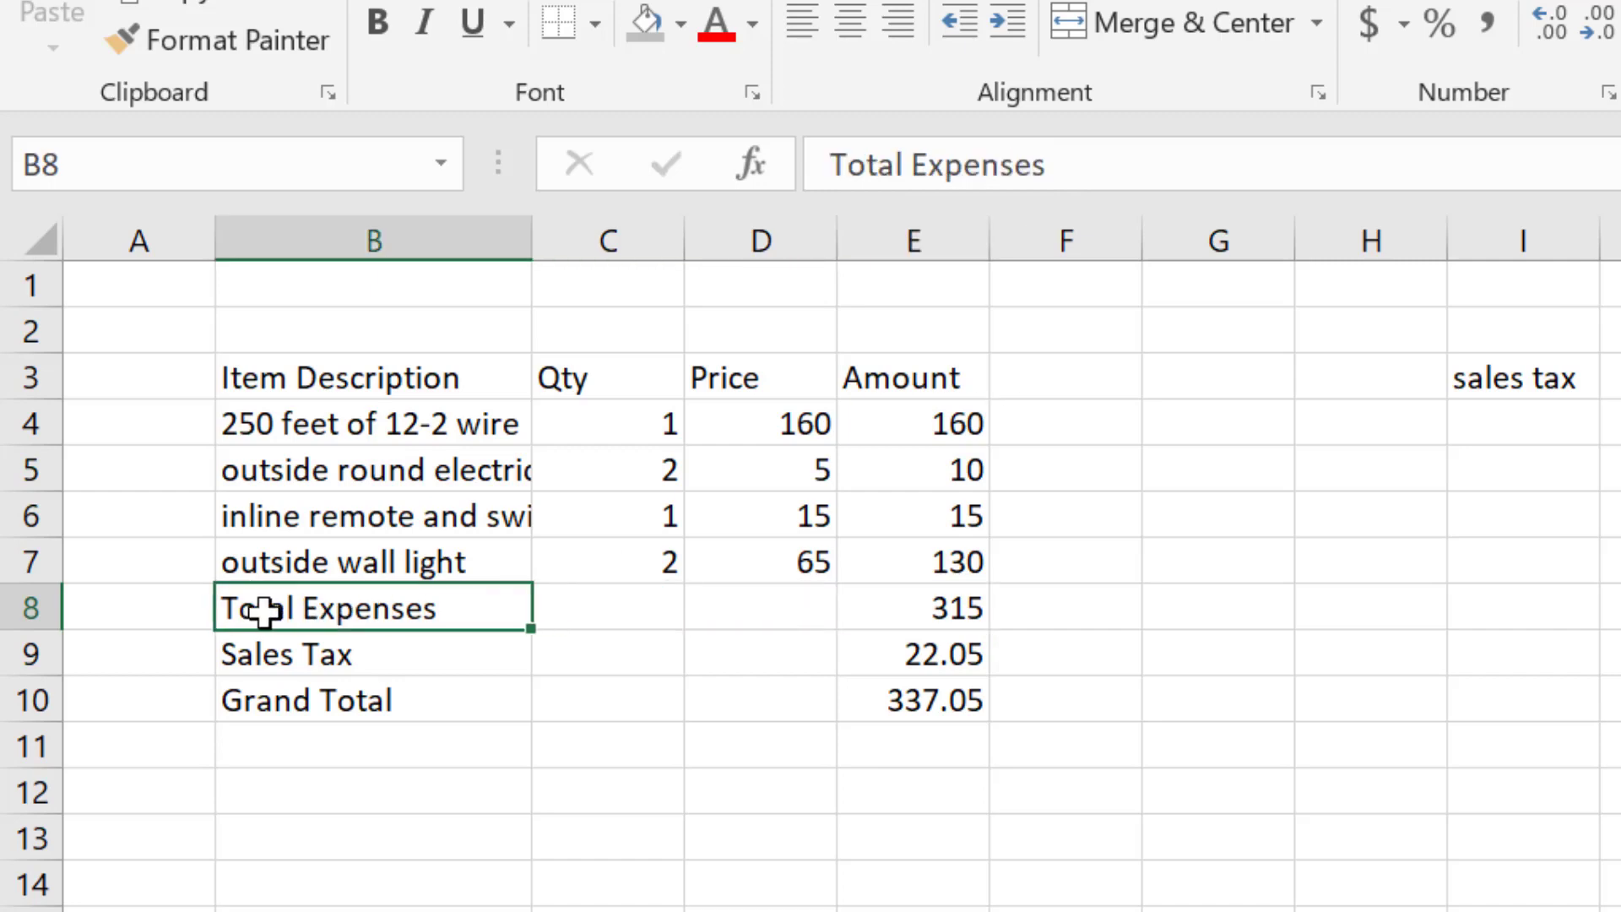
pyautogui.click(947, 616)
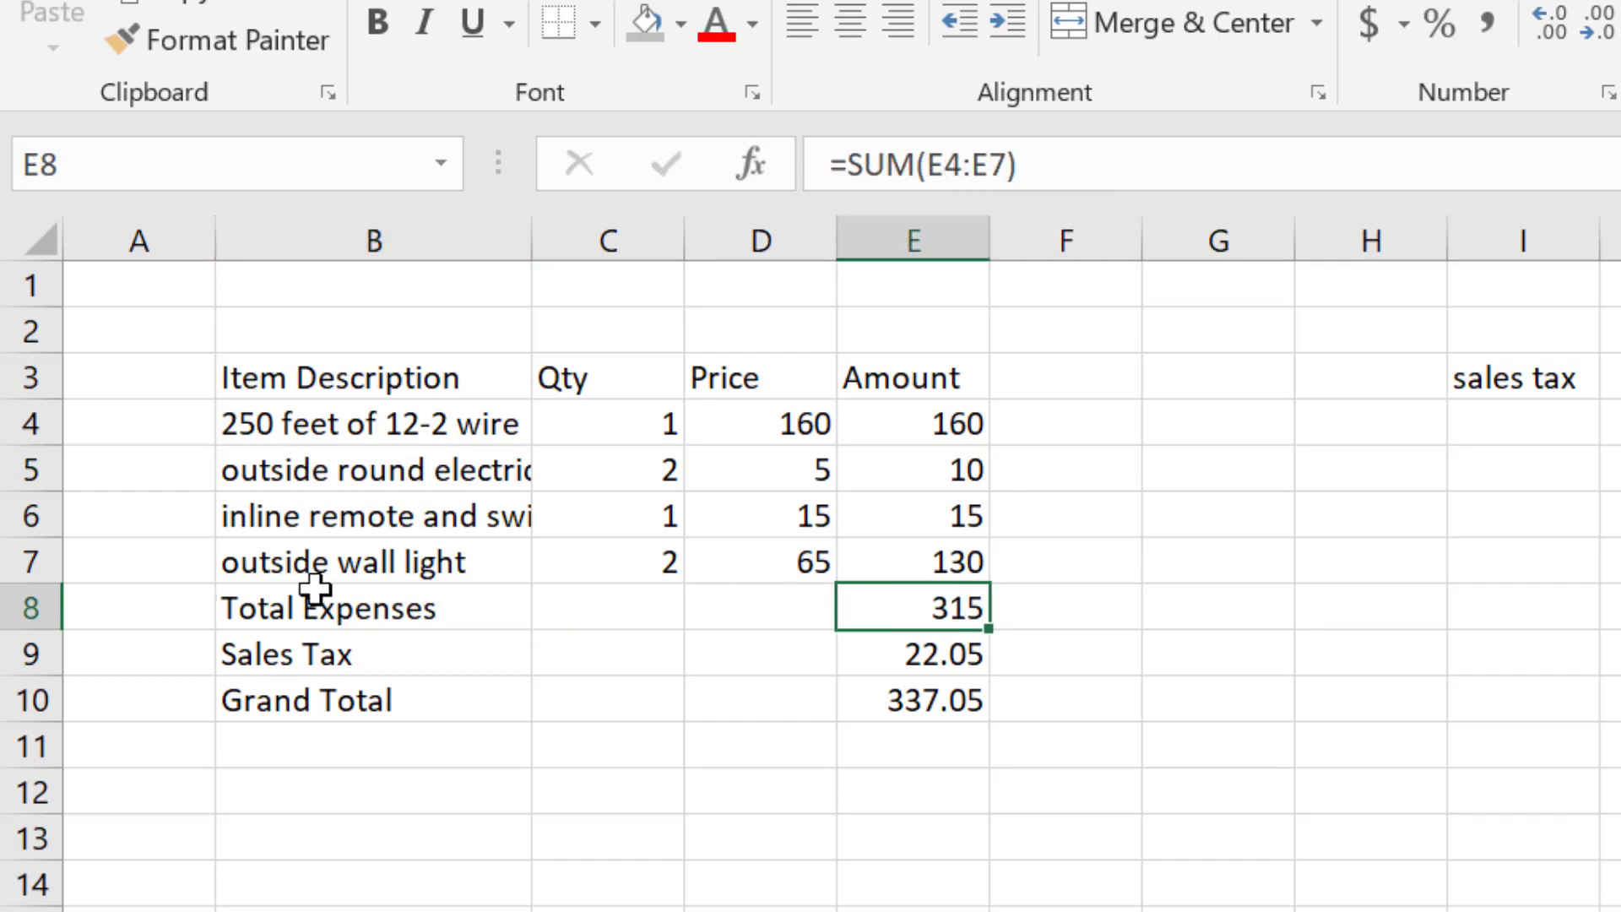
pyautogui.click(338, 562)
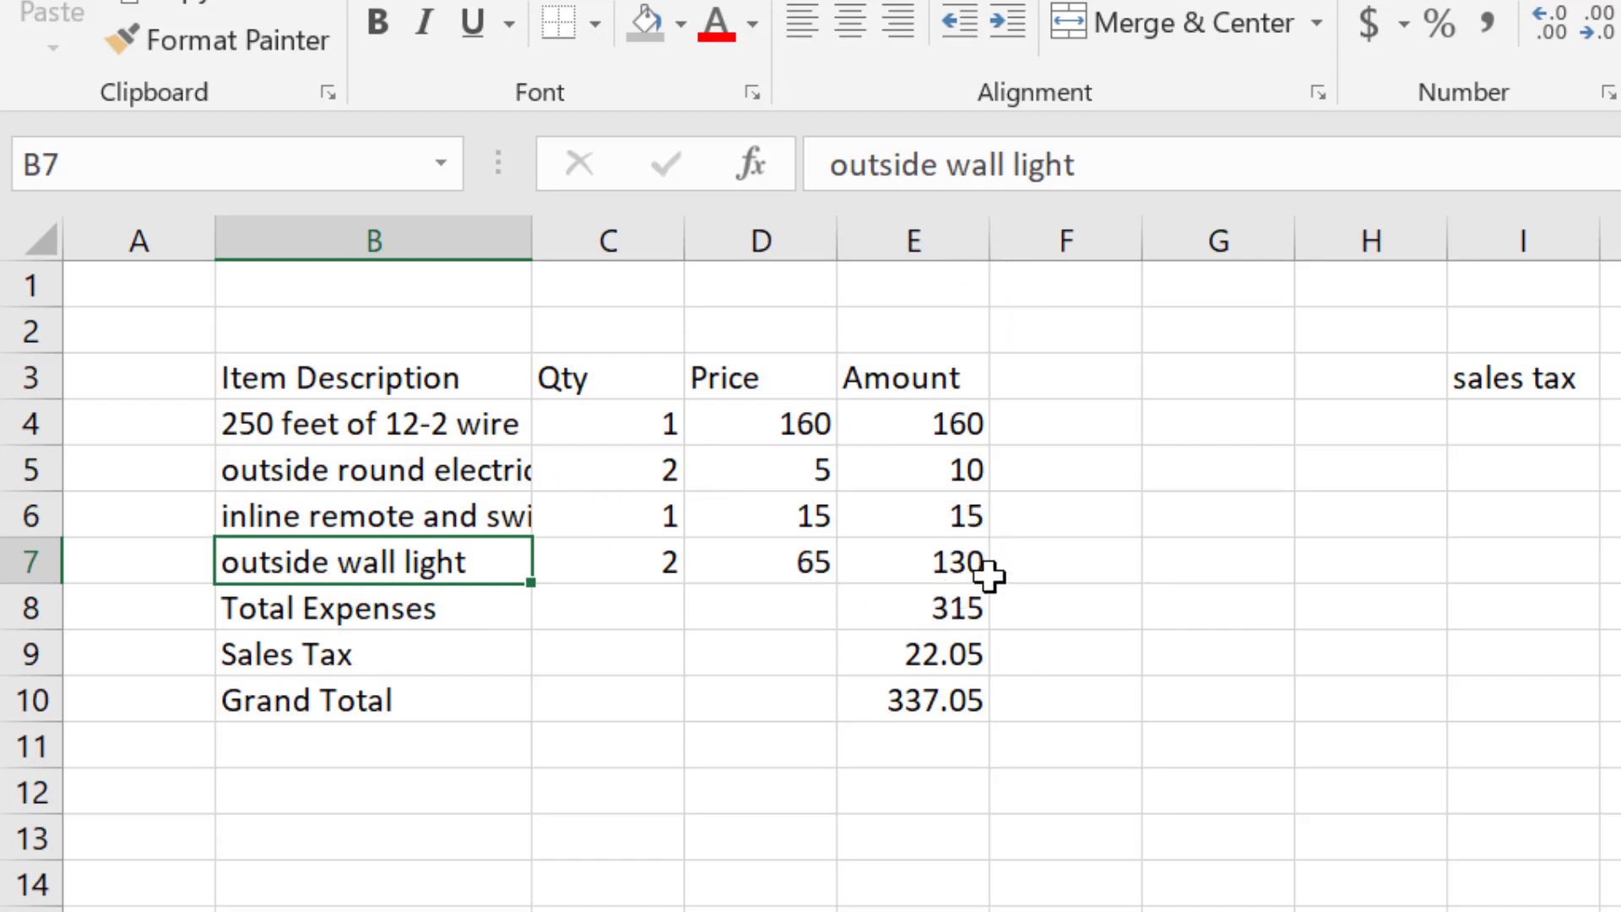
pyautogui.click(950, 563)
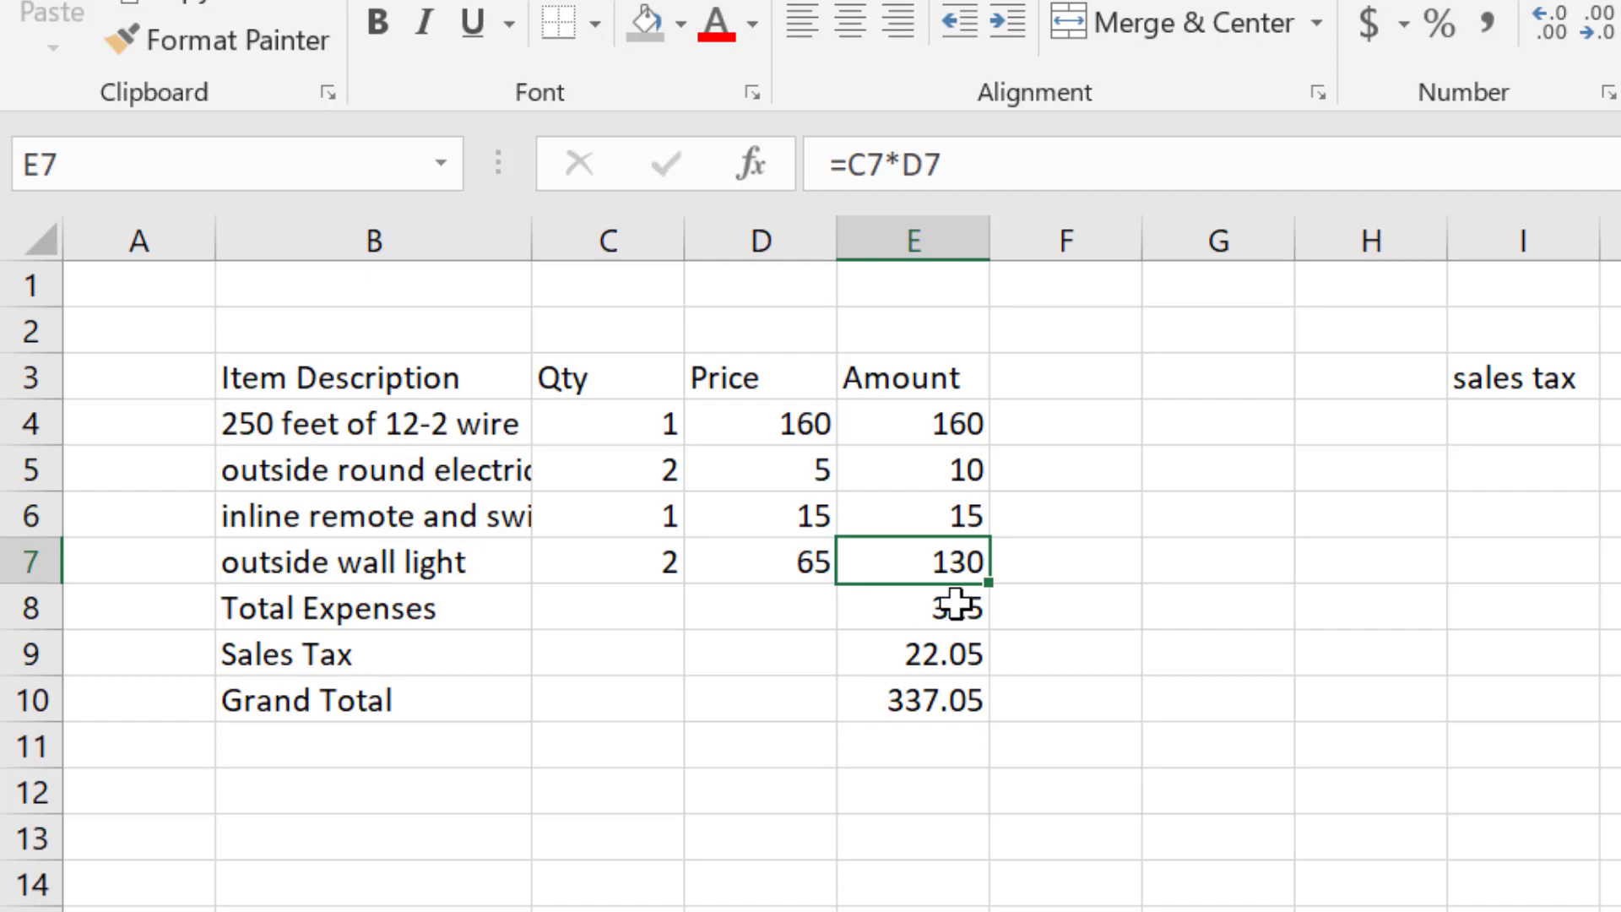
pyautogui.click(388, 561)
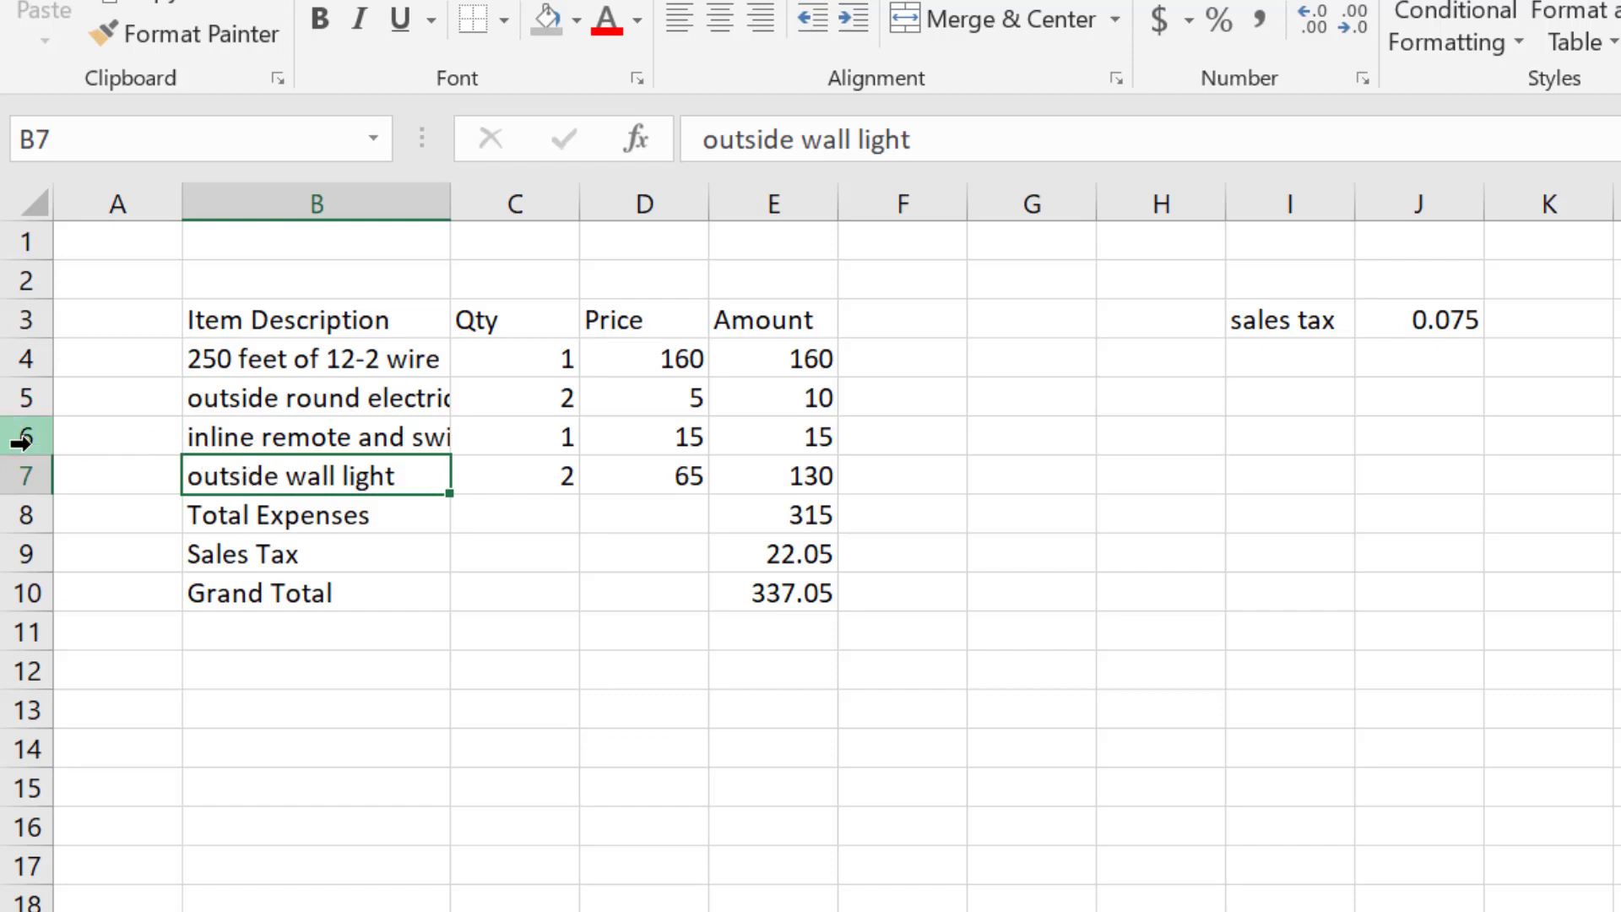
# - Try inserting a blank row above the outside wall light several ways, undoing each attempt
pyautogui.rightClick(348, 478)
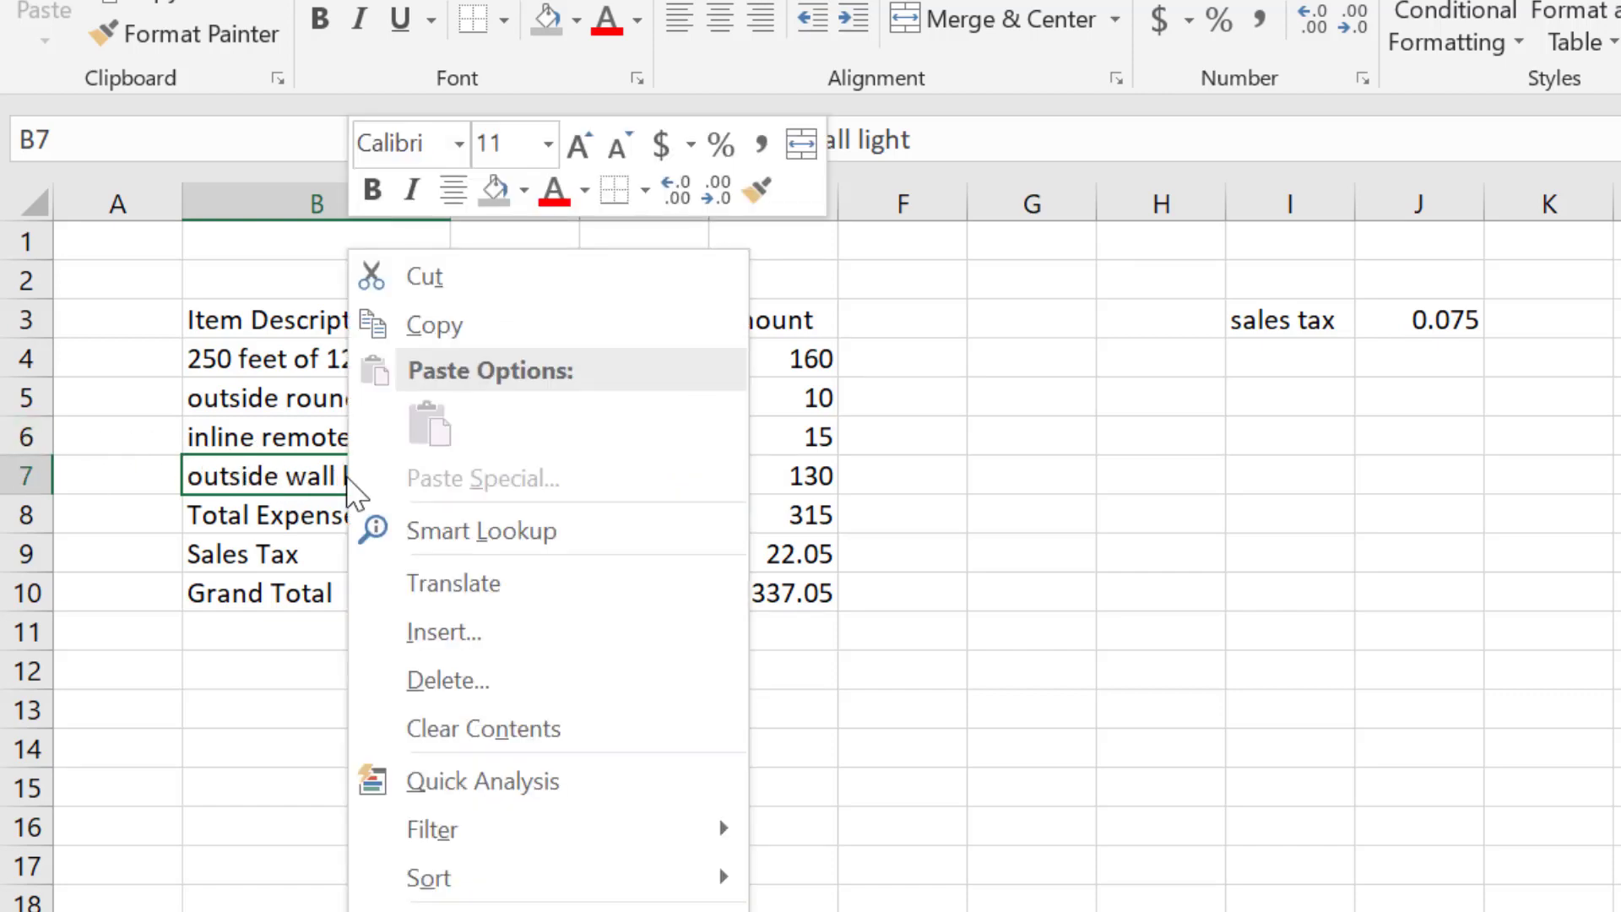
pyautogui.click(455, 631)
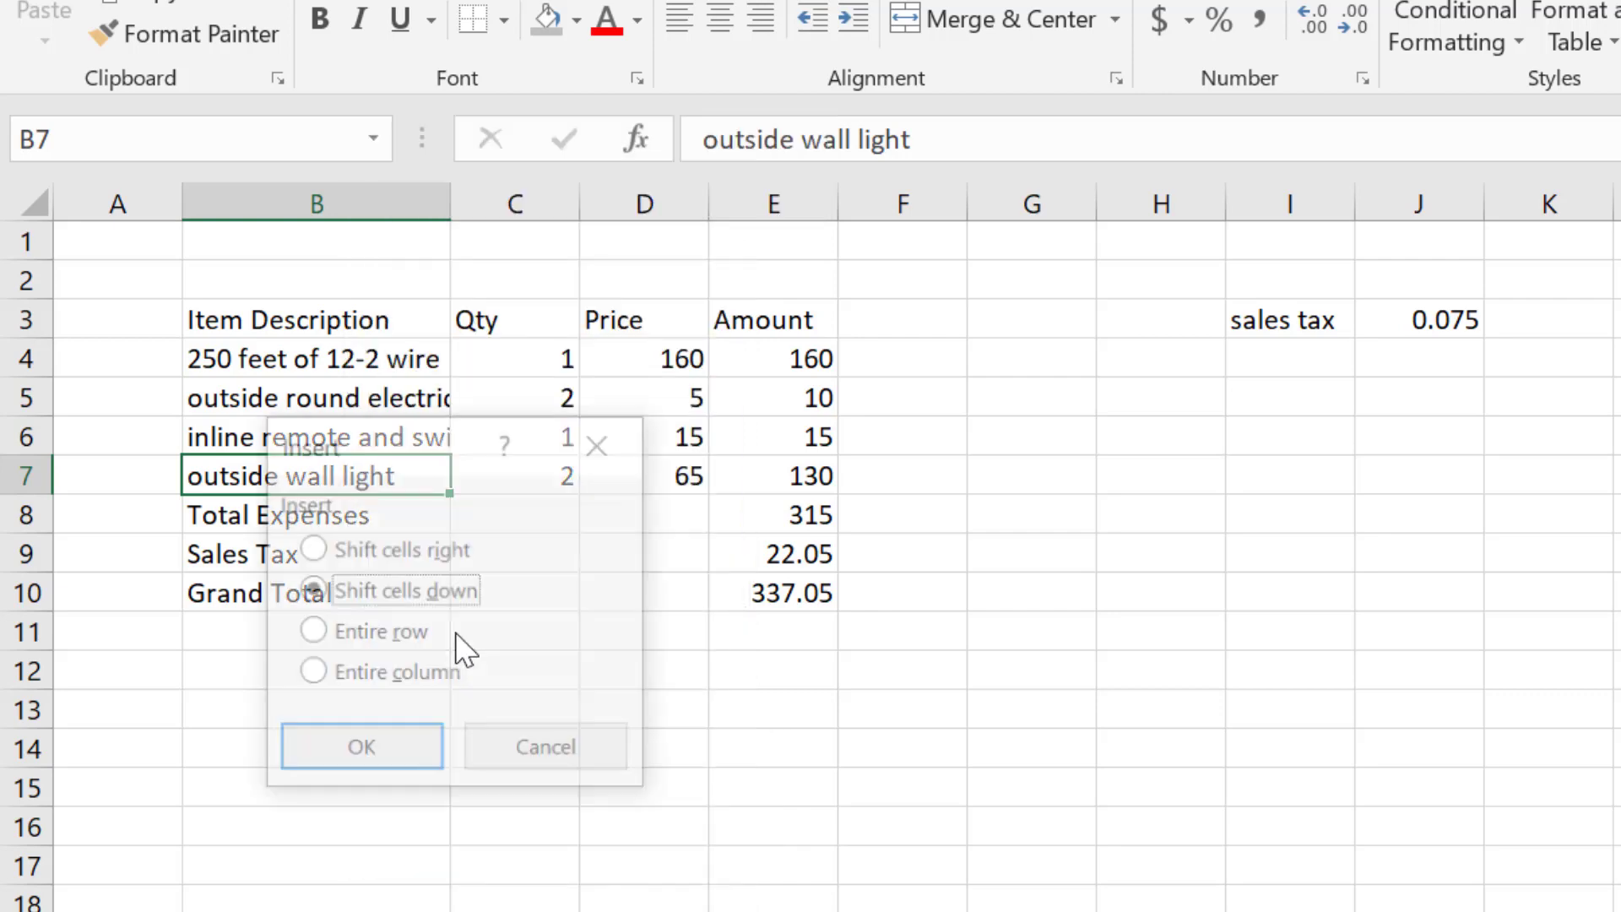
pyautogui.click(312, 635)
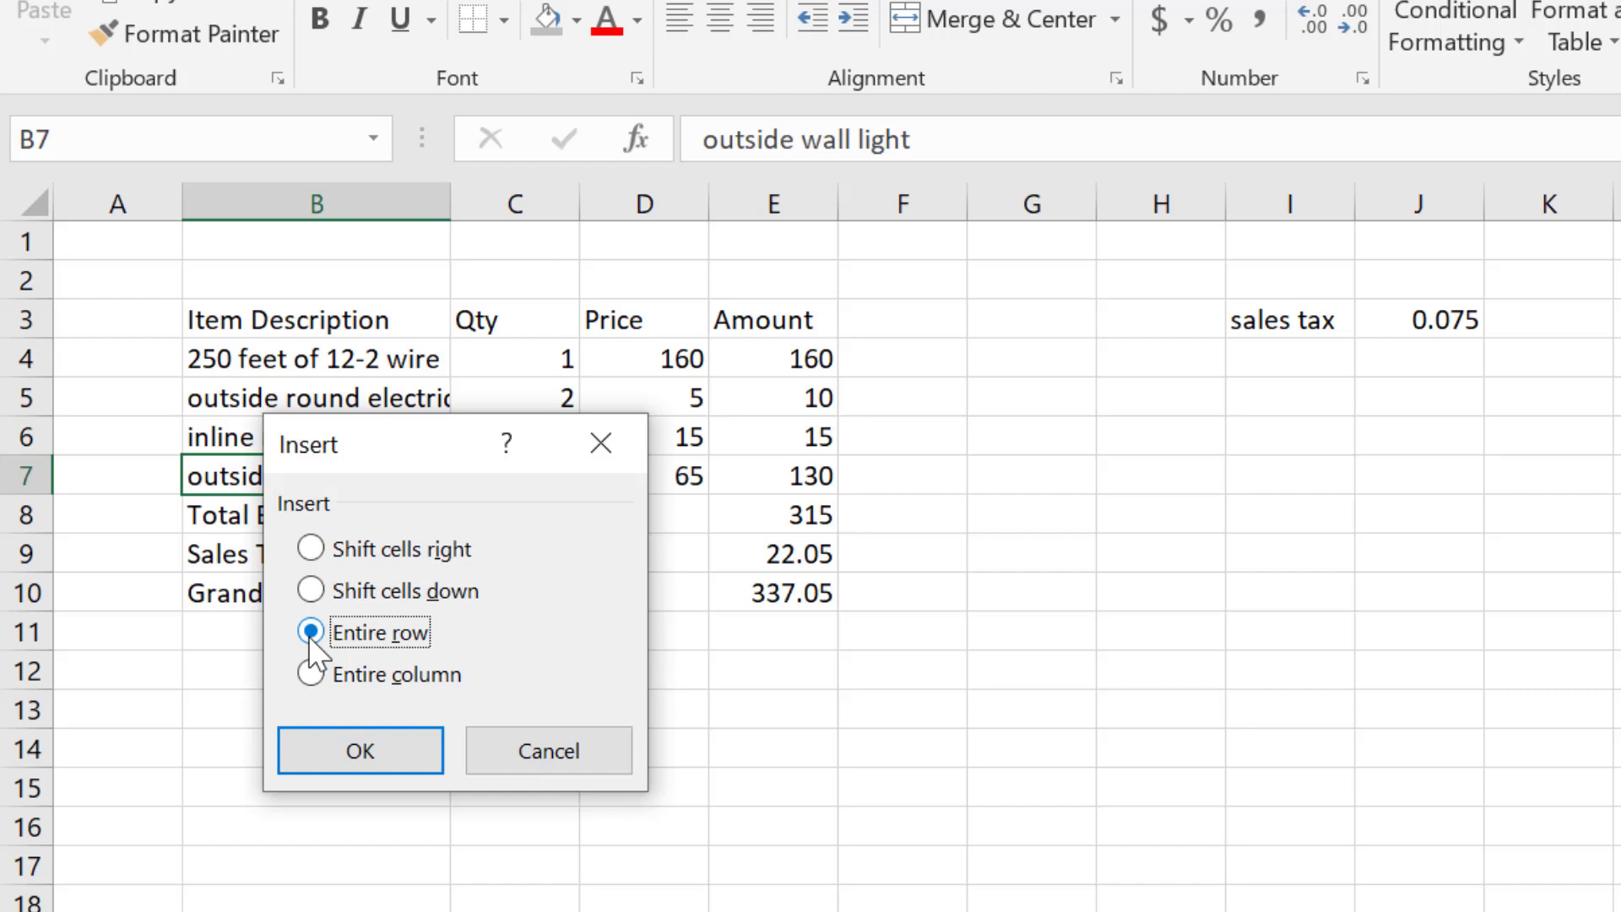
pyautogui.click(388, 764)
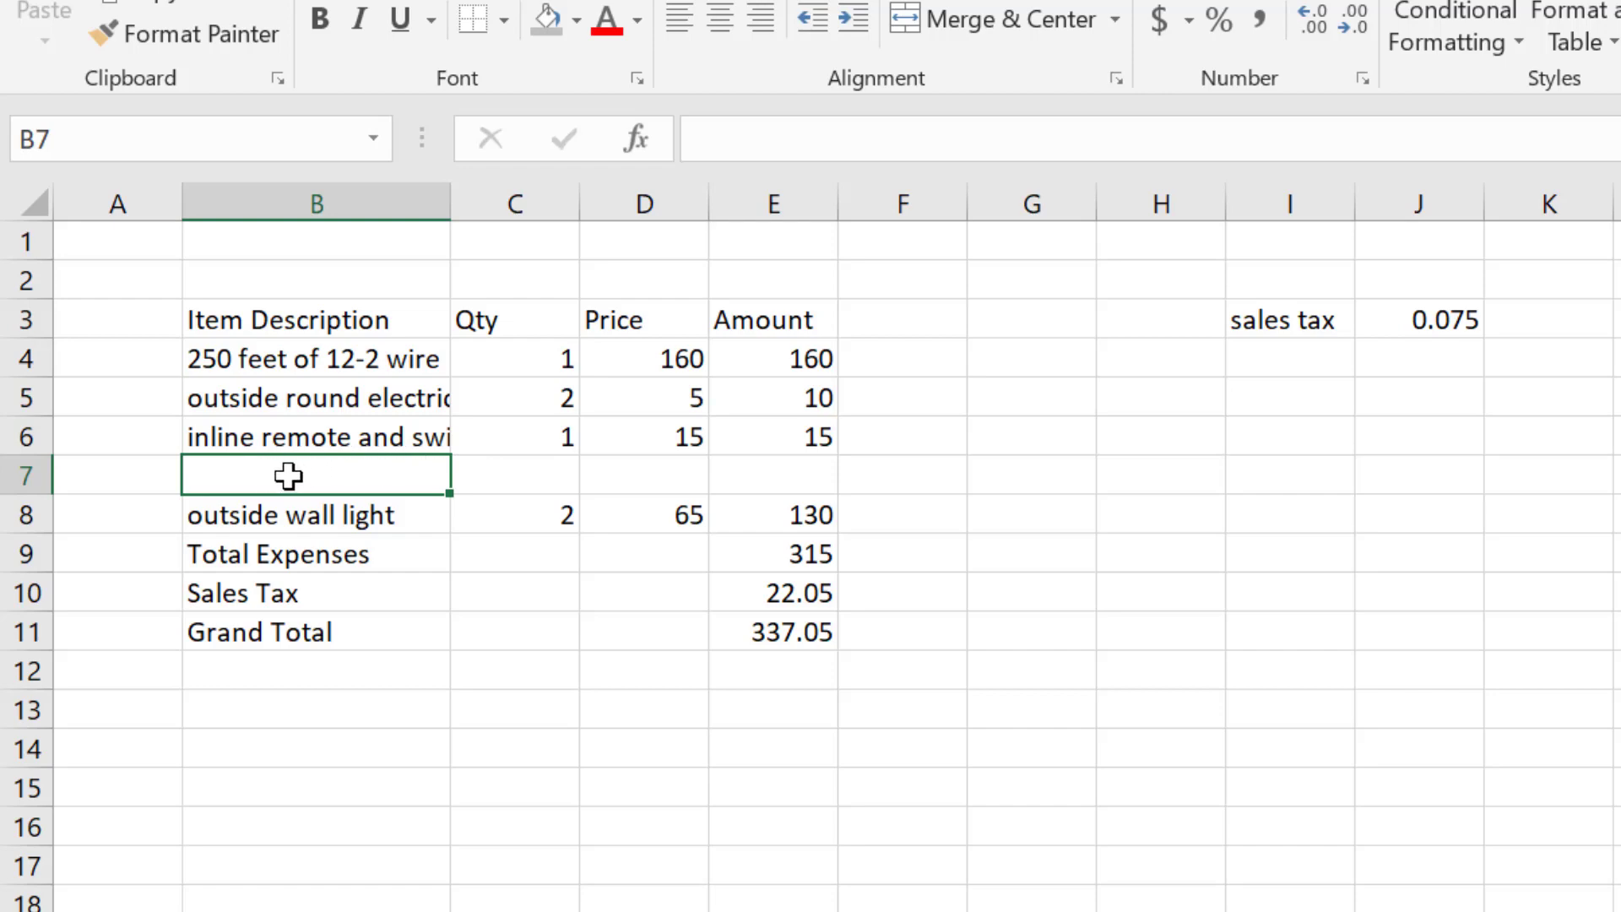
pyautogui.hotkey('ctrl', 'z')
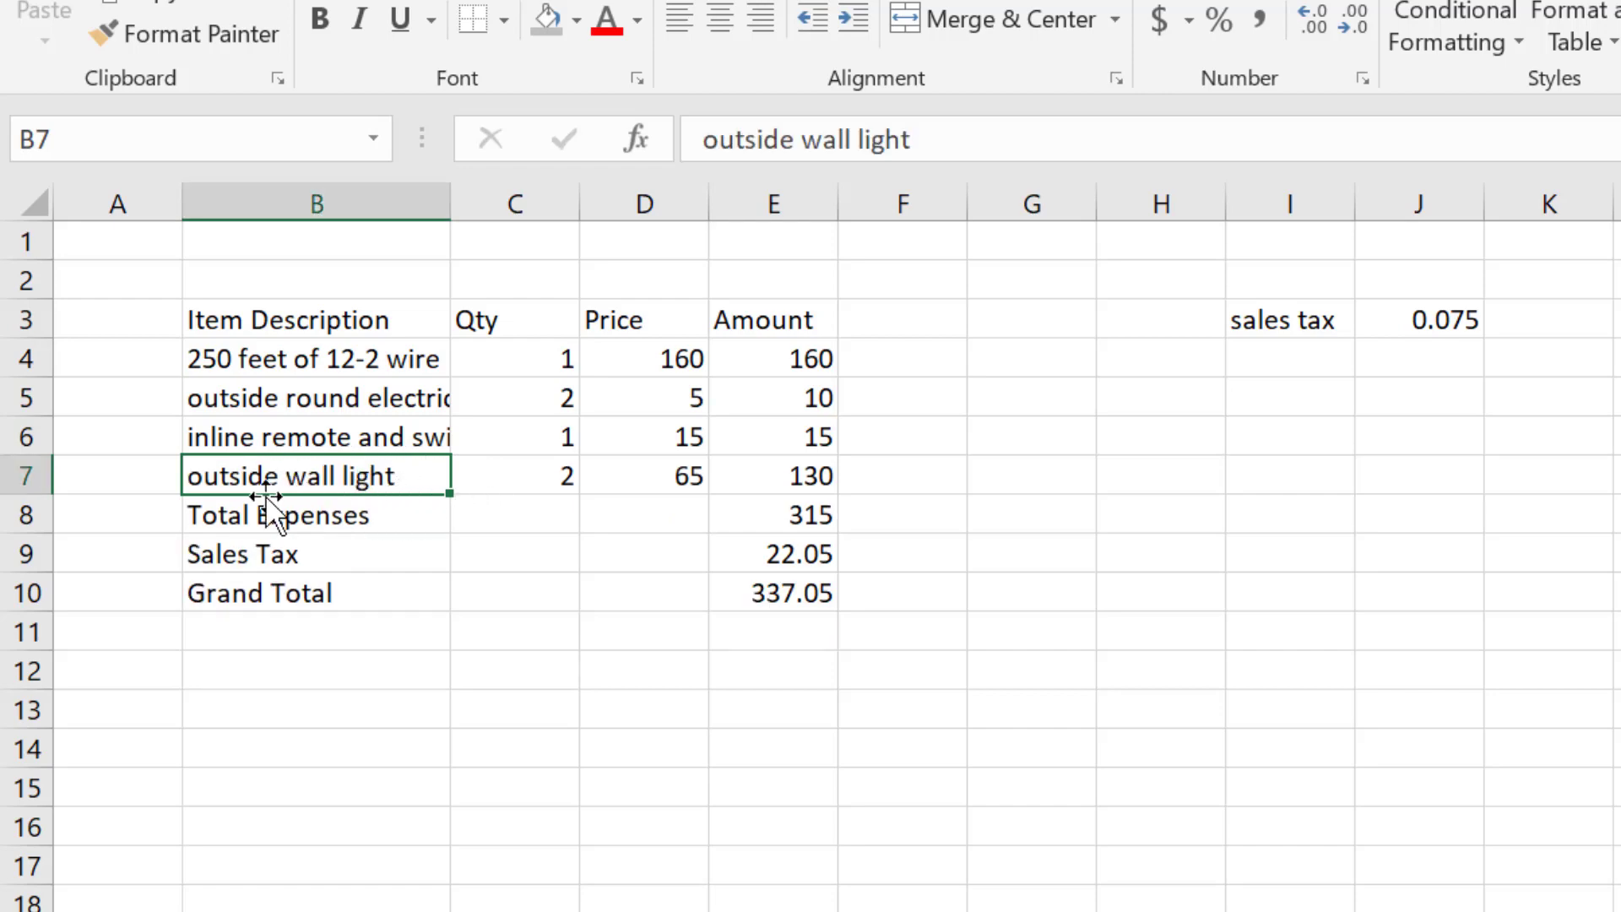
pyautogui.click(22, 476)
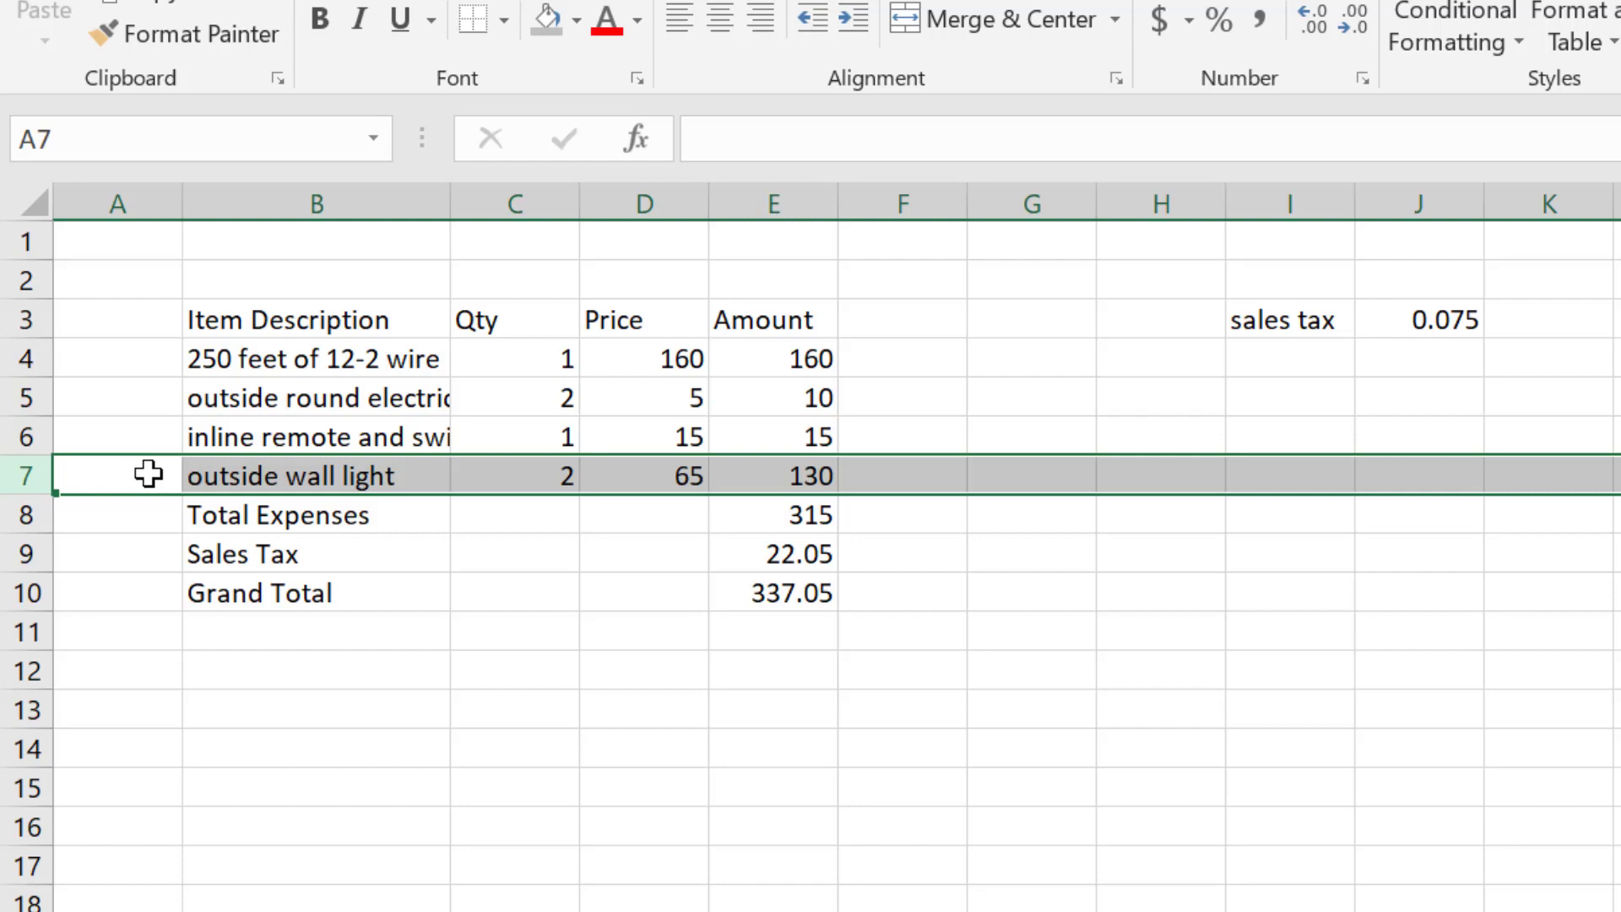
pyautogui.rightClick(30, 471)
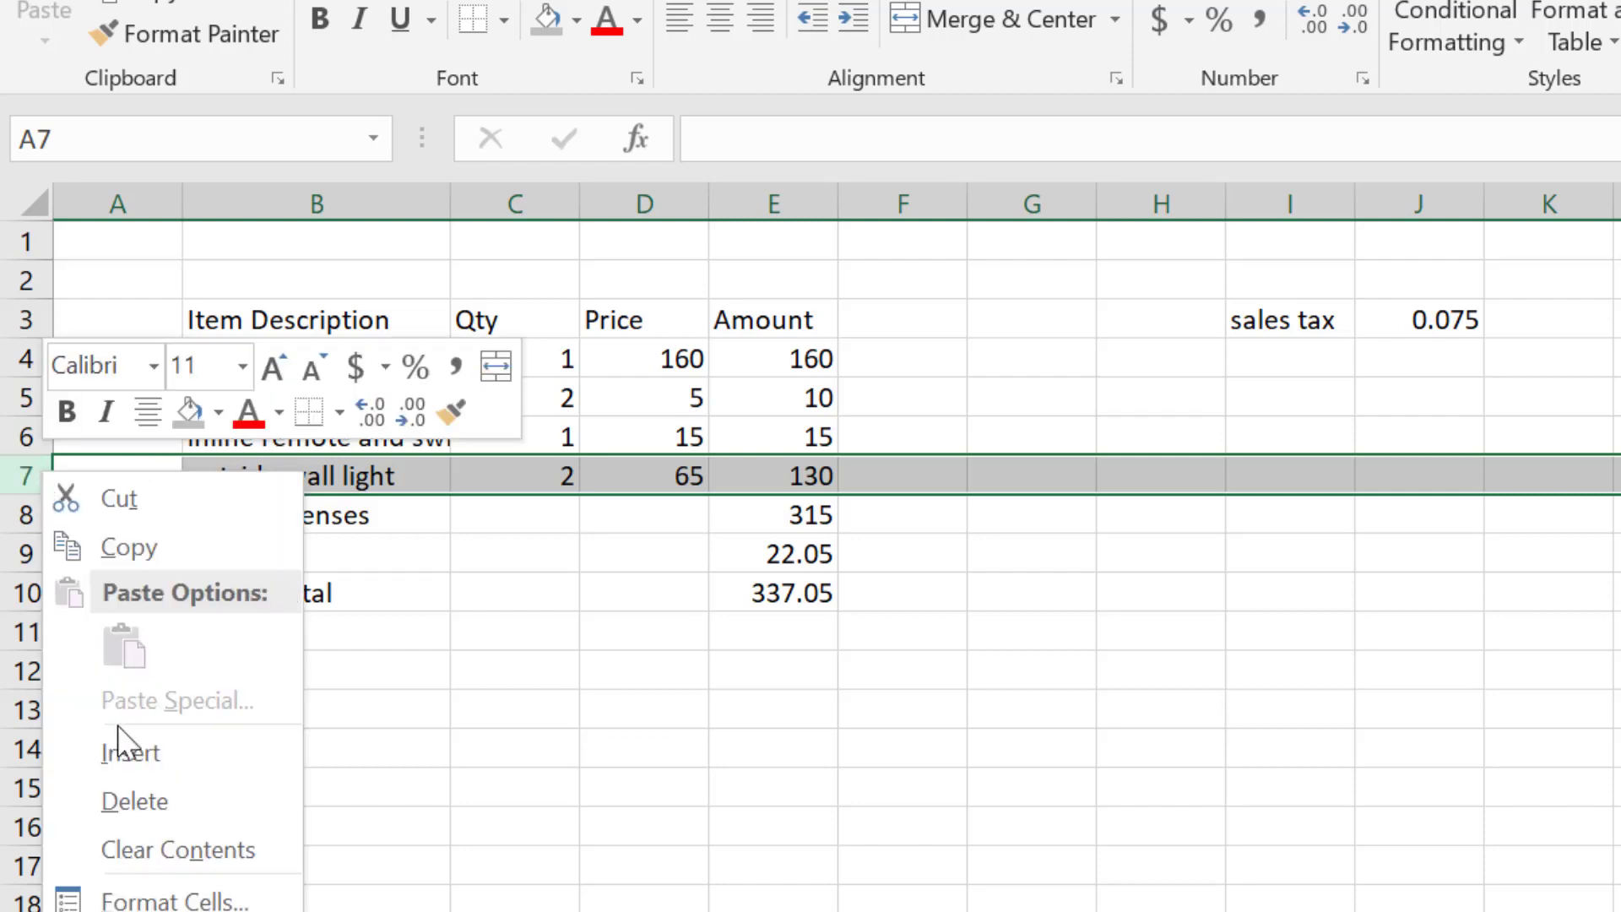
pyautogui.click(149, 755)
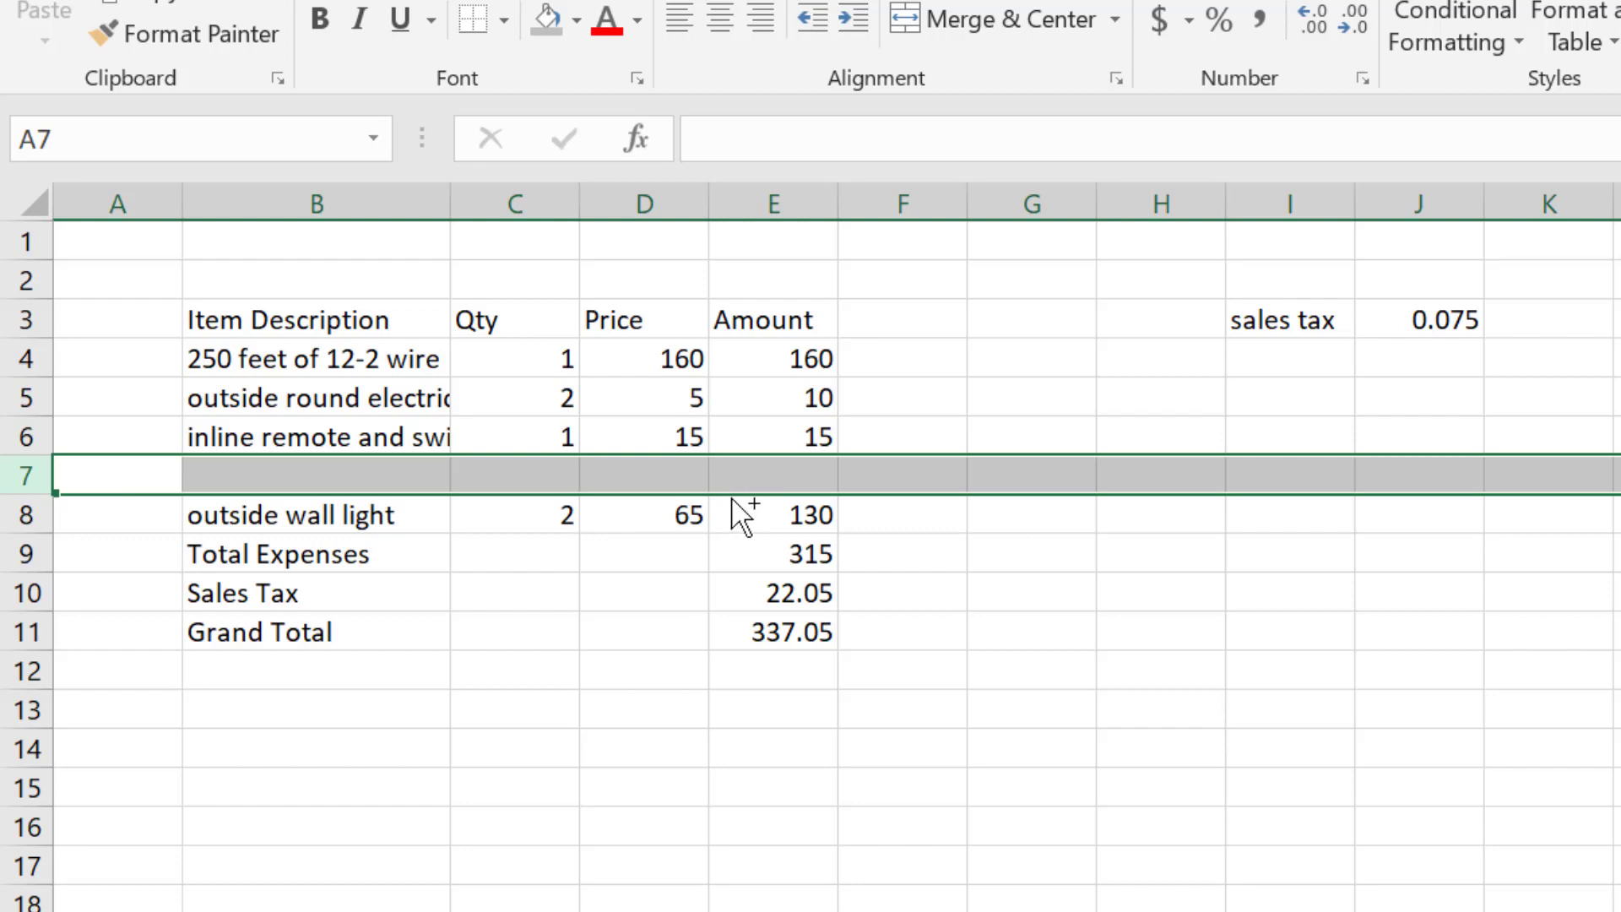
pyautogui.hotkey('ctrl', '-')
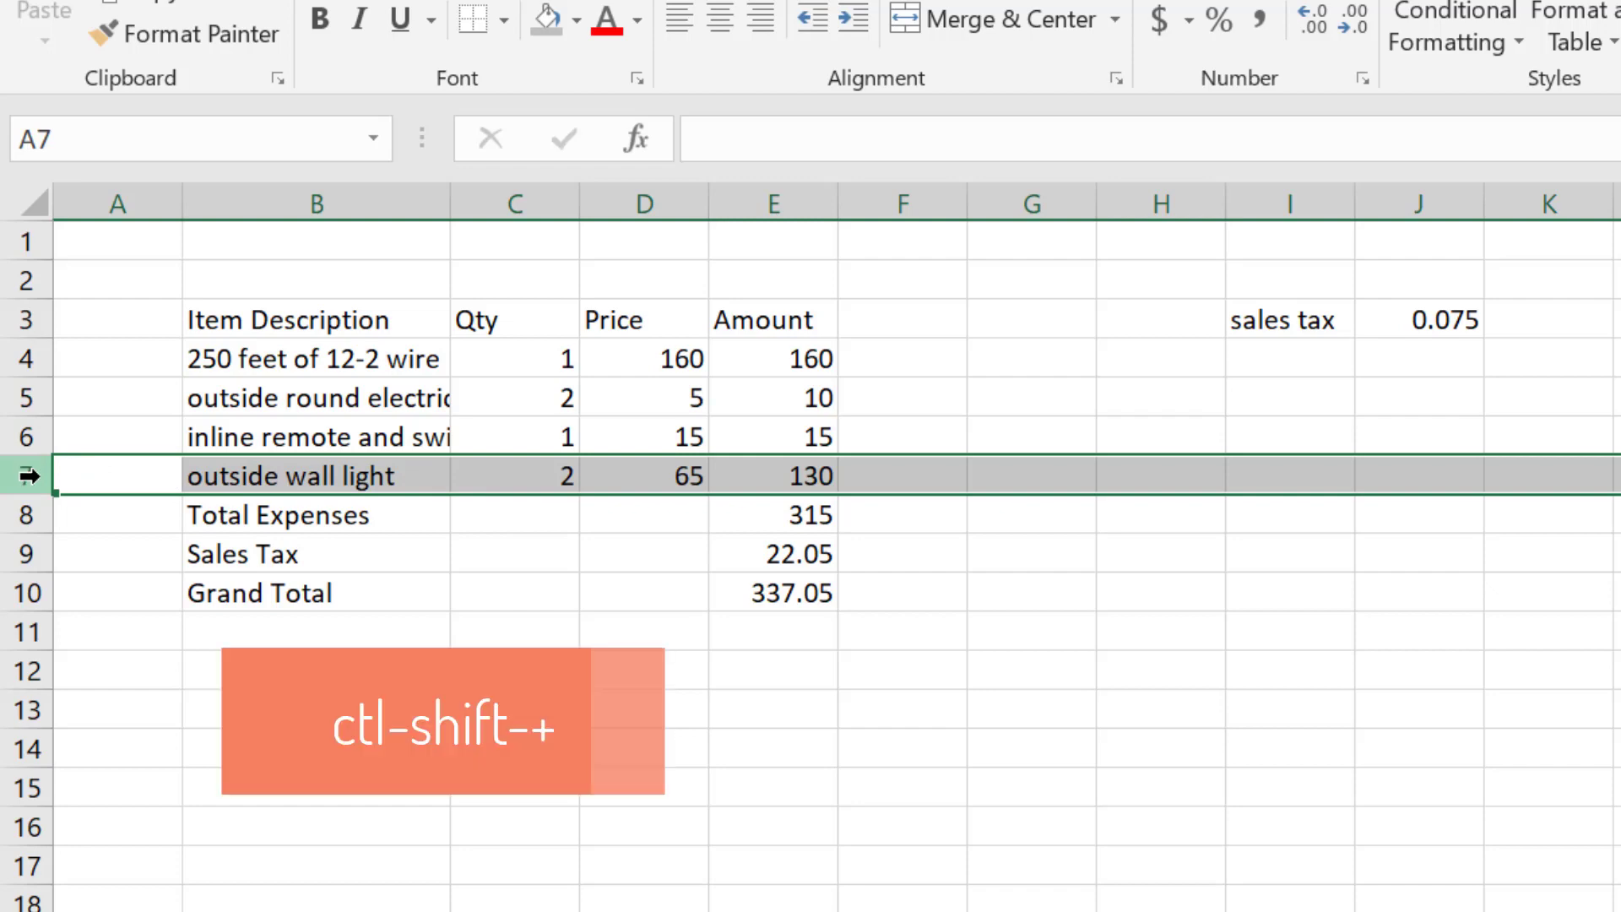
pyautogui.hotkey('ctrl', 'shift', '+')
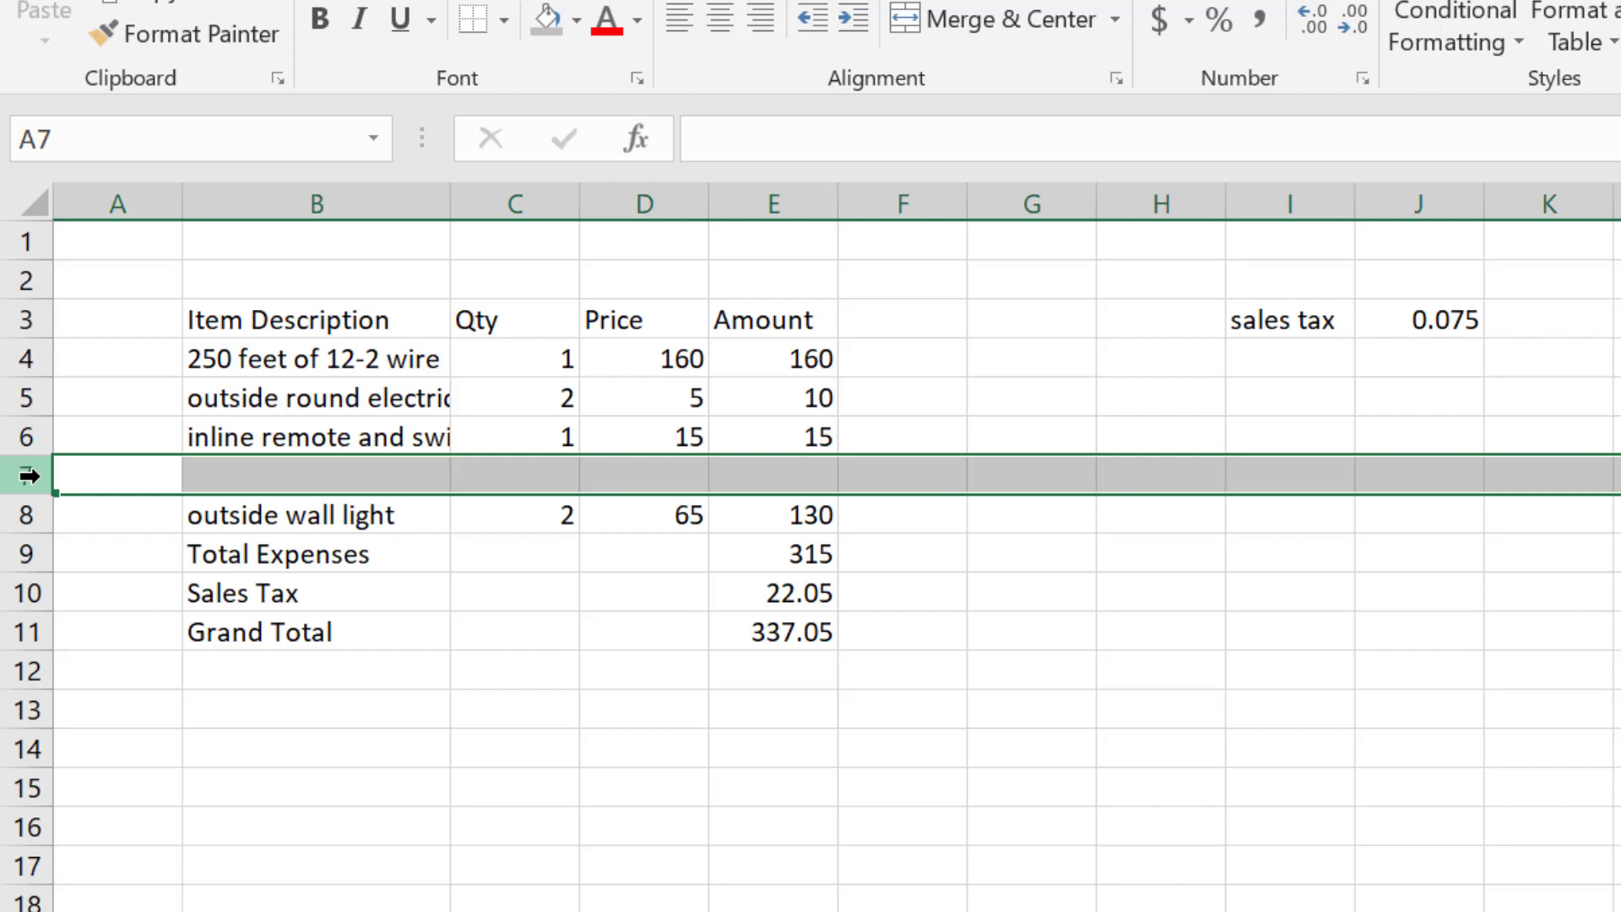
pyautogui.hotkey('ctrl', '-')
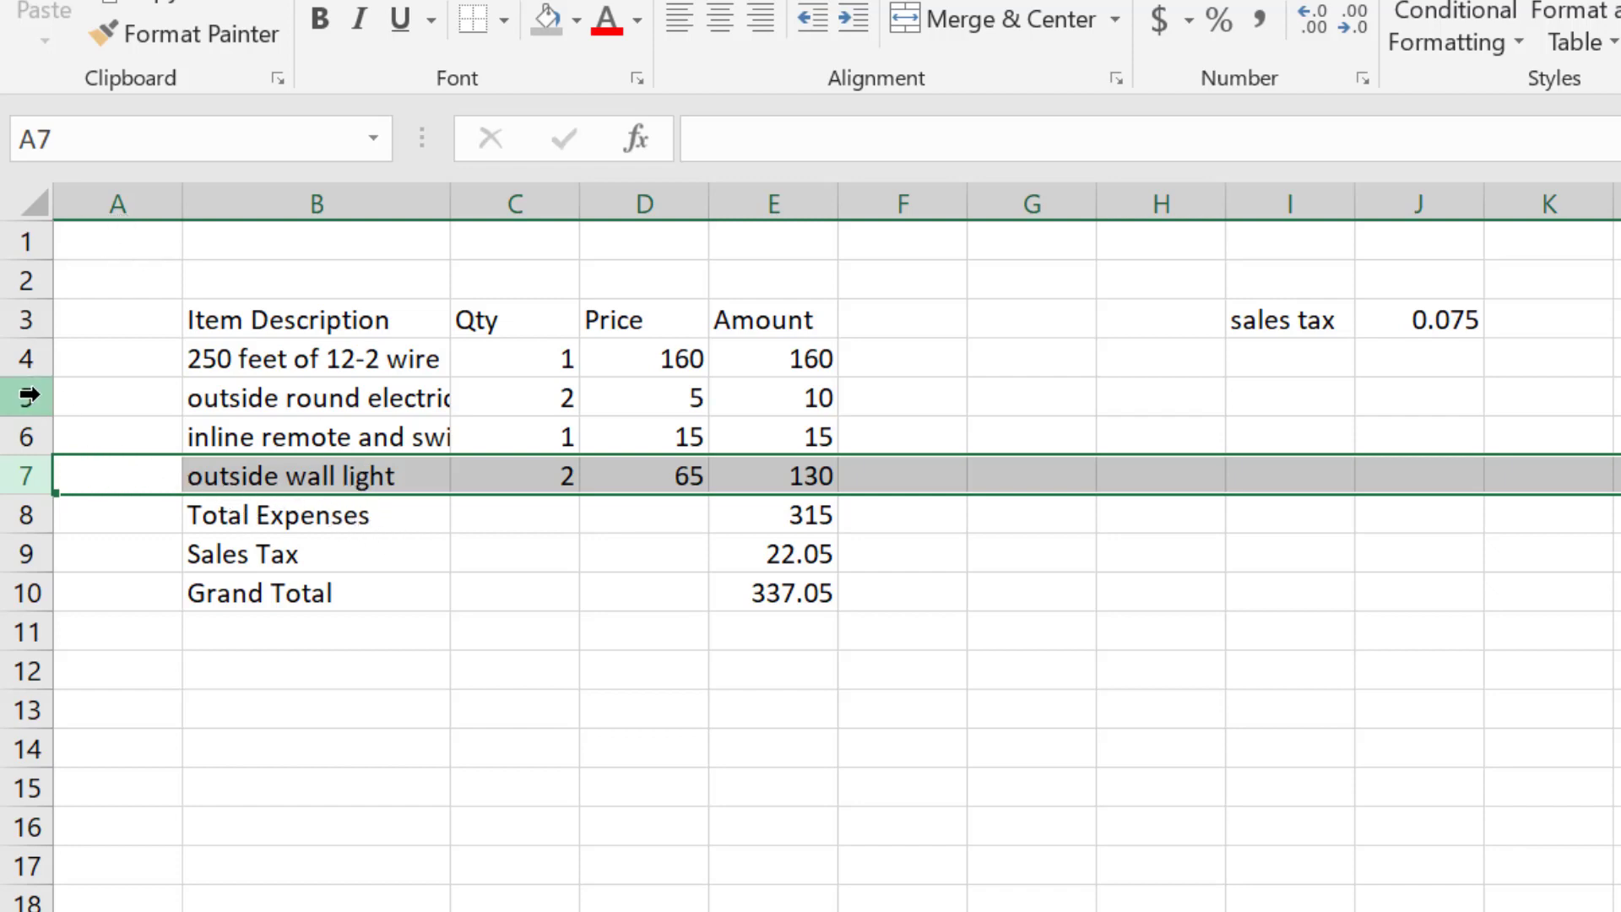
# - Insert three blank rows above rows 5–7, then undo it
pyautogui.click(30, 436)
pyautogui.moveTo(30, 397); pyautogui.dragTo(38, 477)
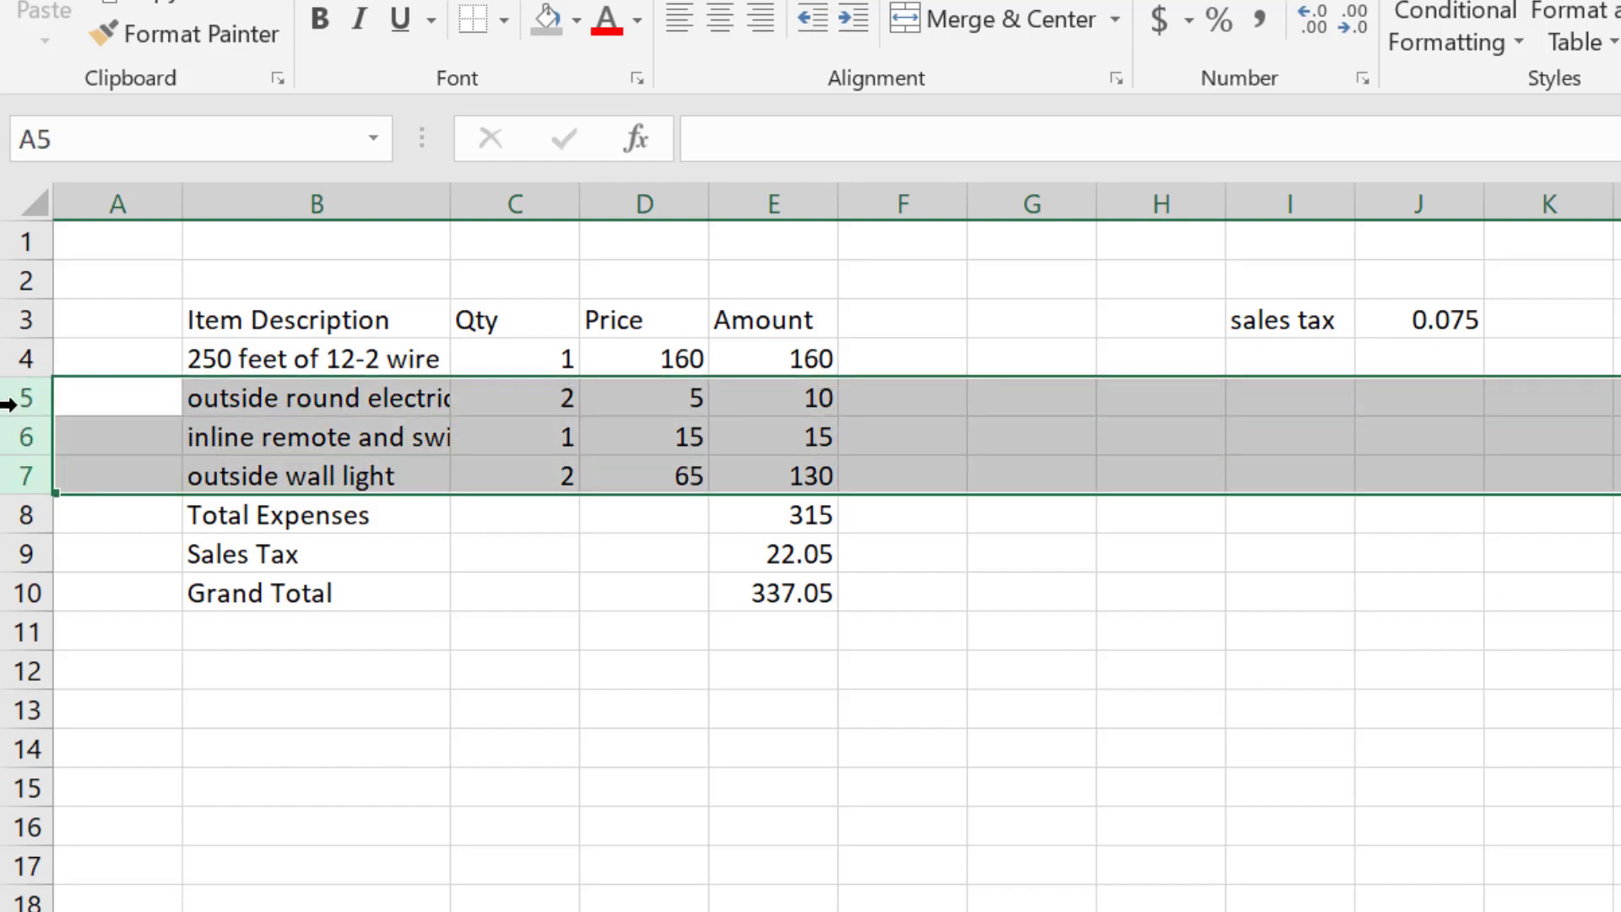
pyautogui.rightClick(32, 404)
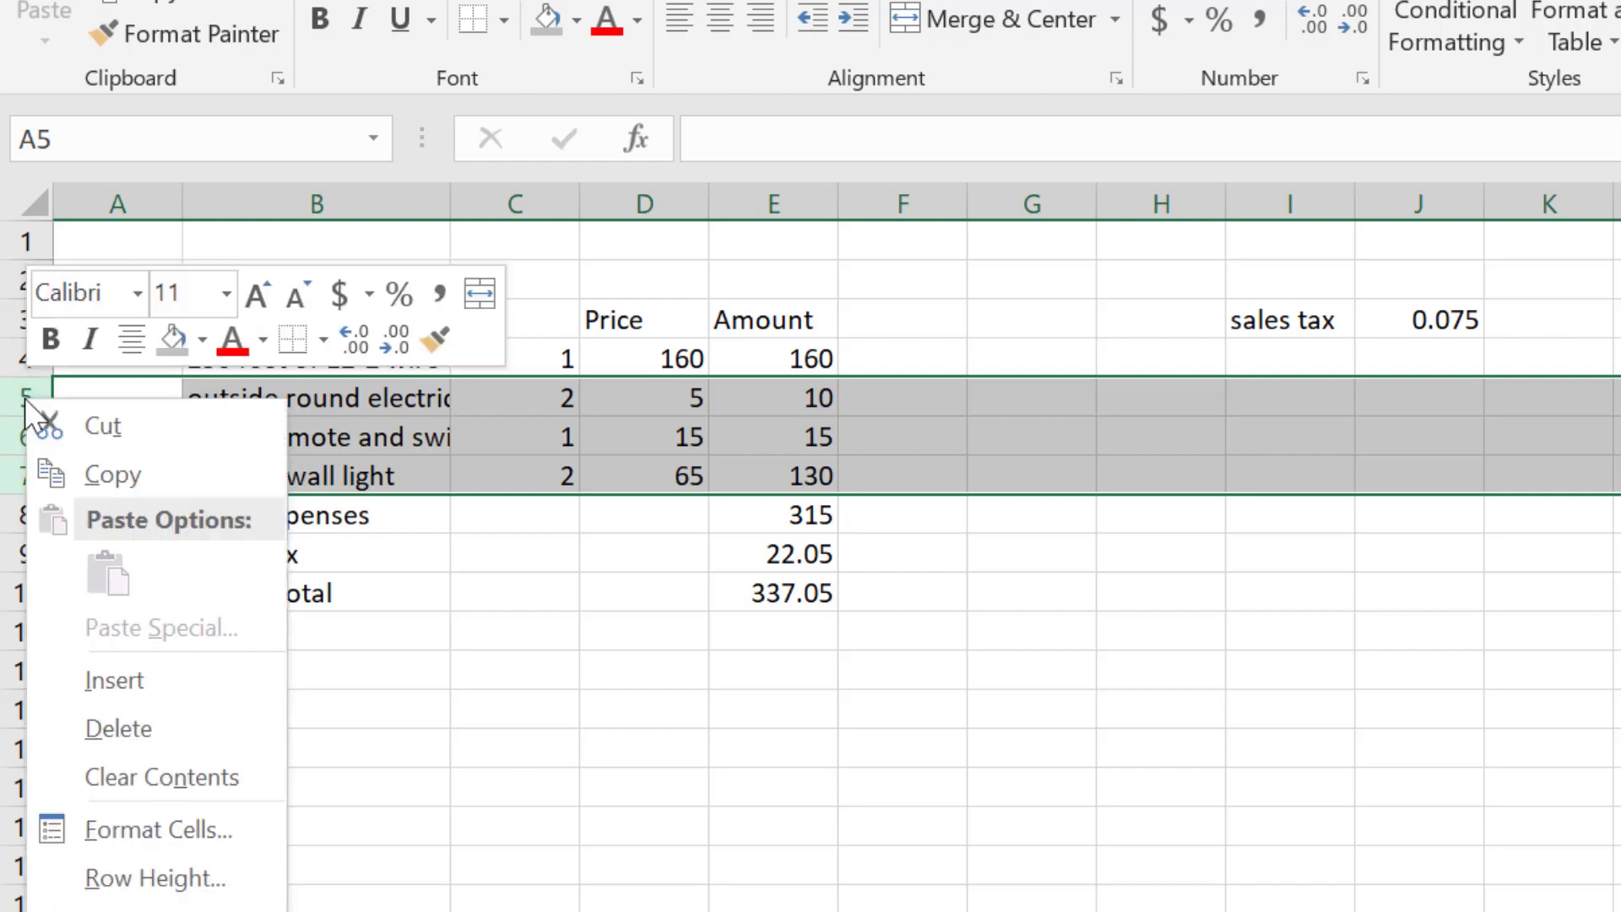
pyautogui.click(144, 695)
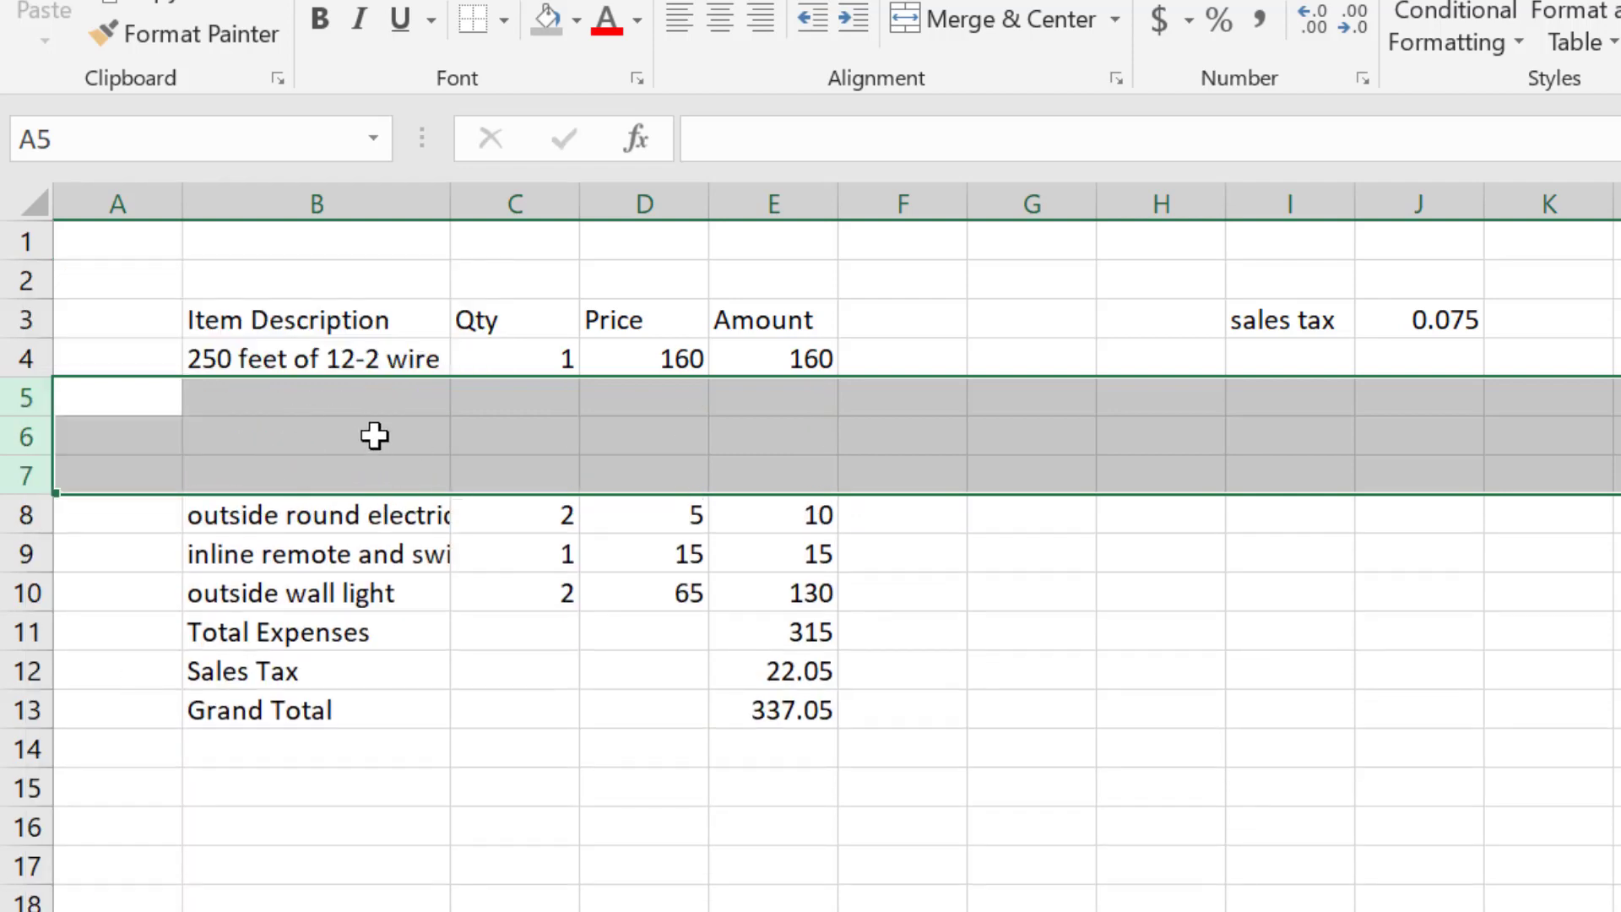
pyautogui.hotkey('ctrl', 'z')
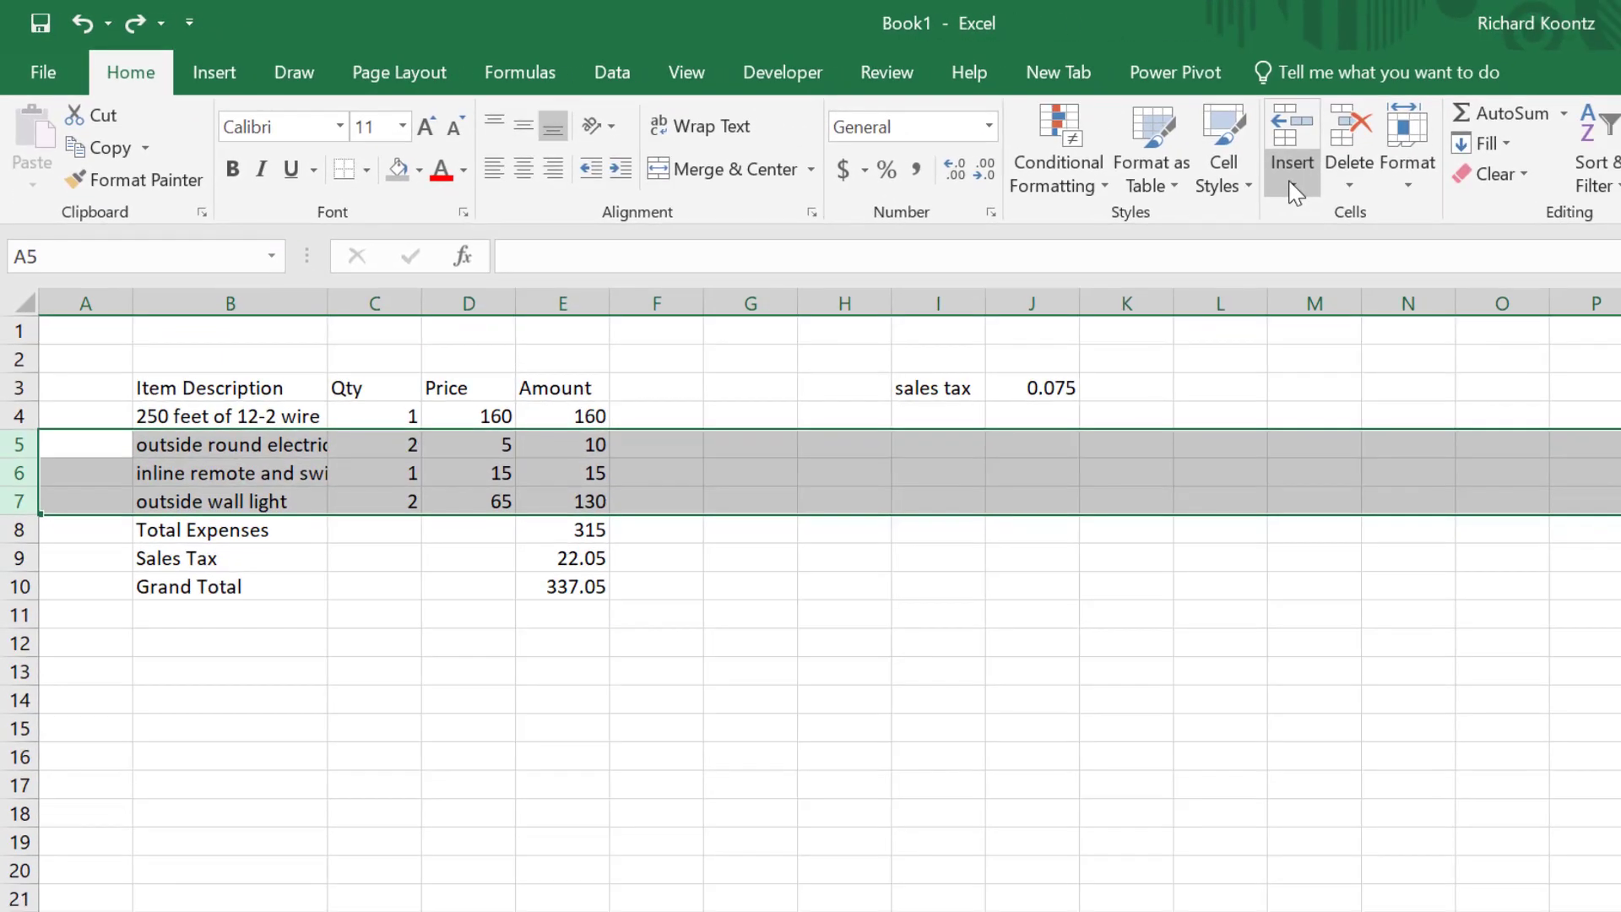
# - Insert a single blank row above the inline remote and switch item
pyautogui.click(1620, 250)
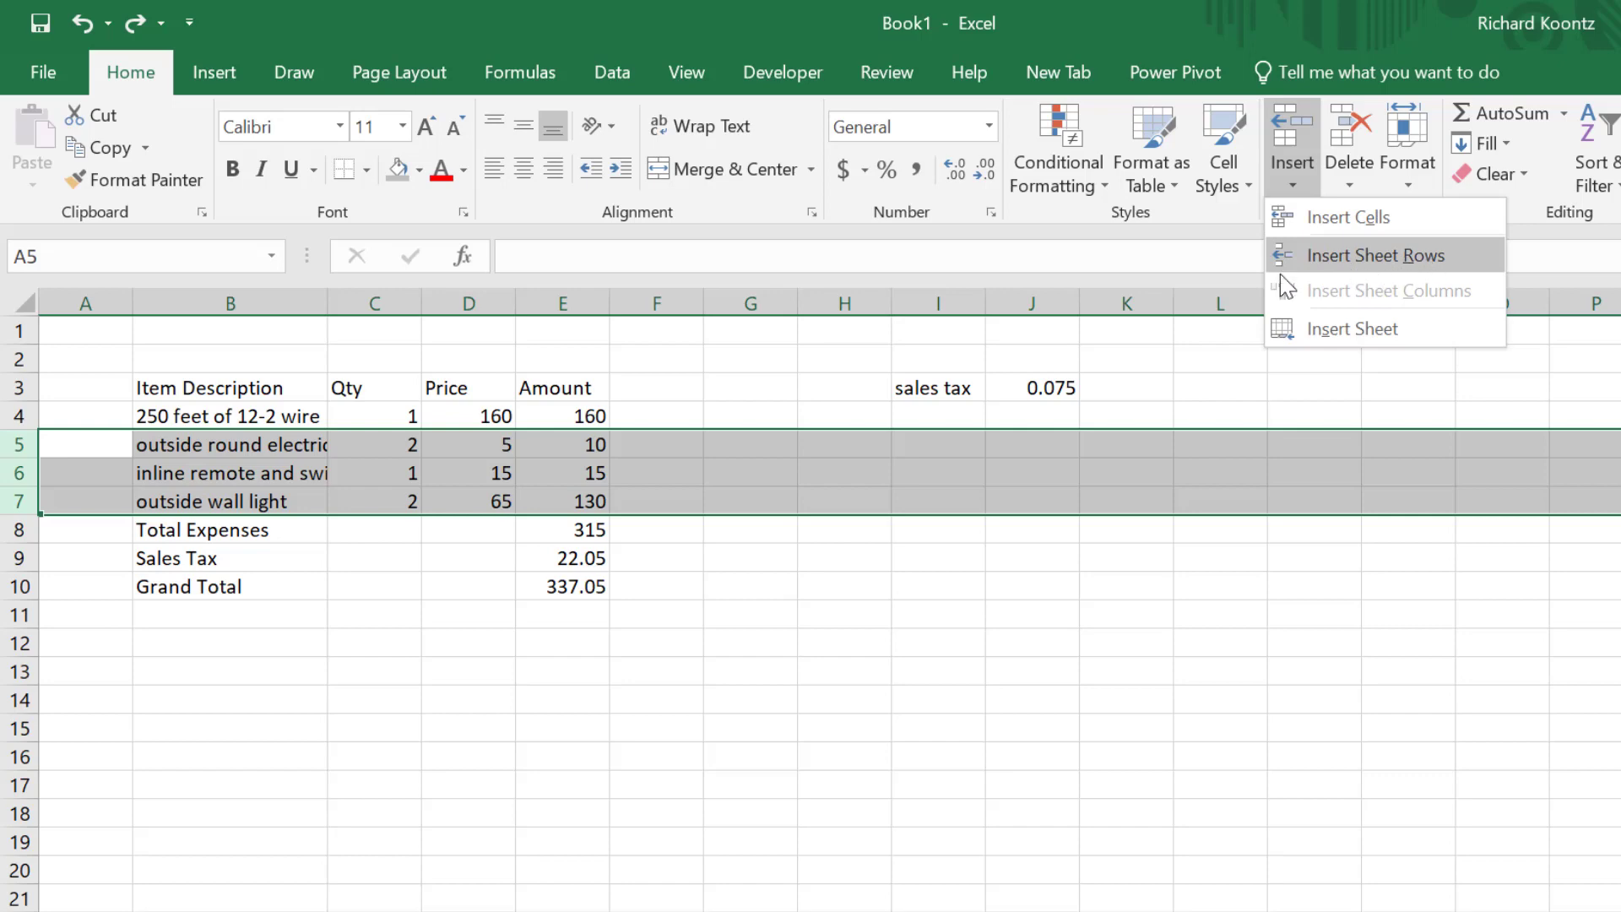
pyautogui.click(755, 461)
pyautogui.click(764, 494)
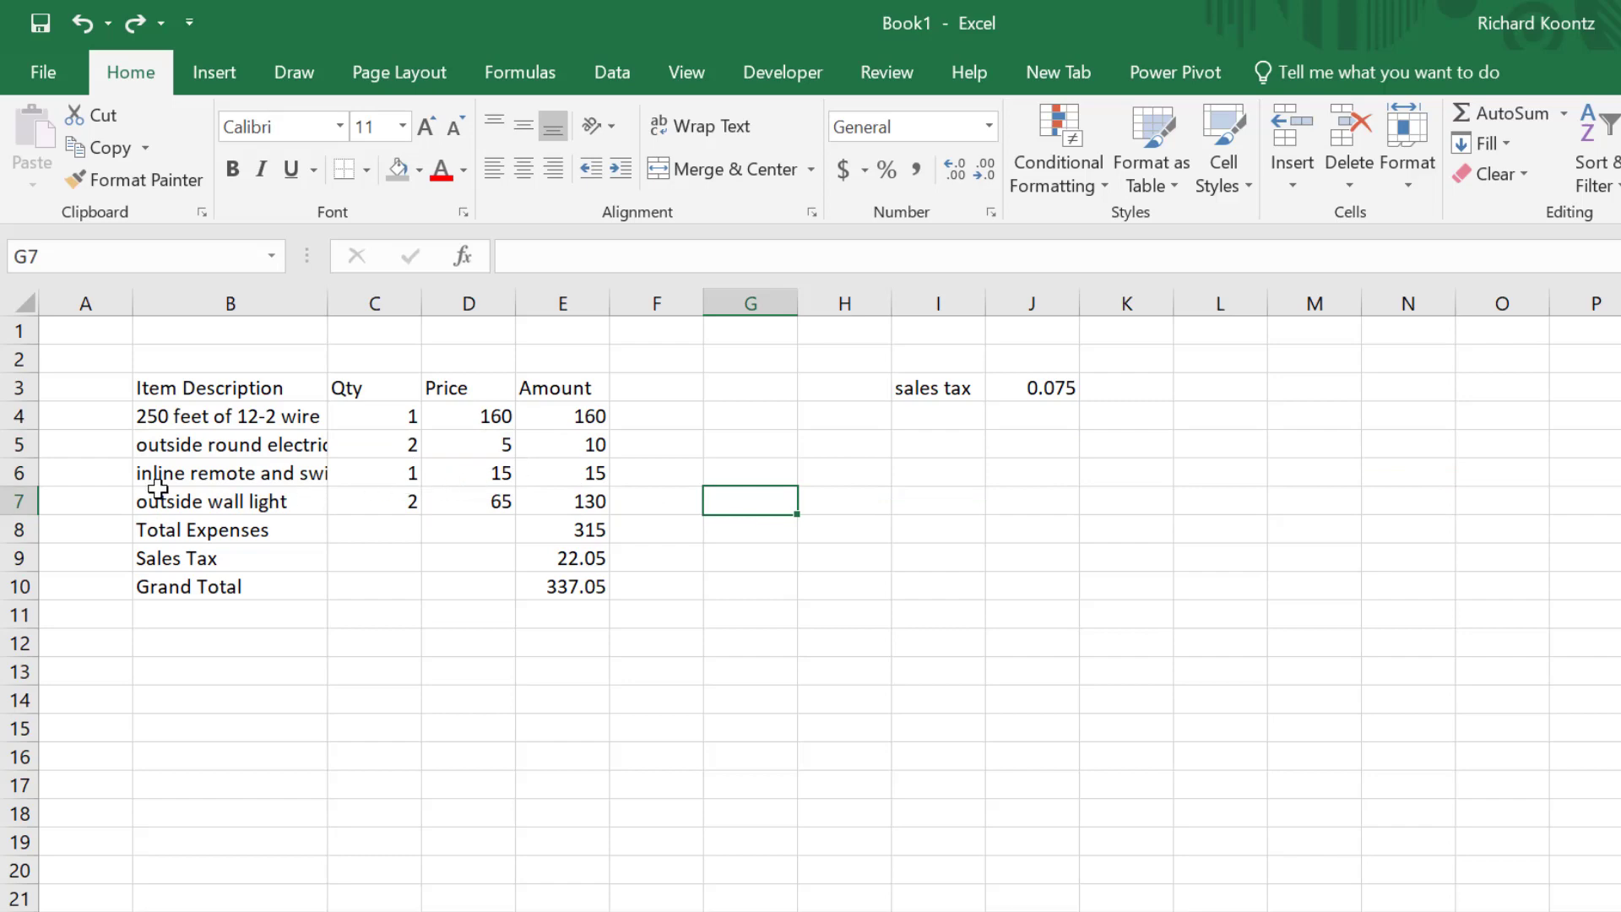
pyautogui.click(276, 466)
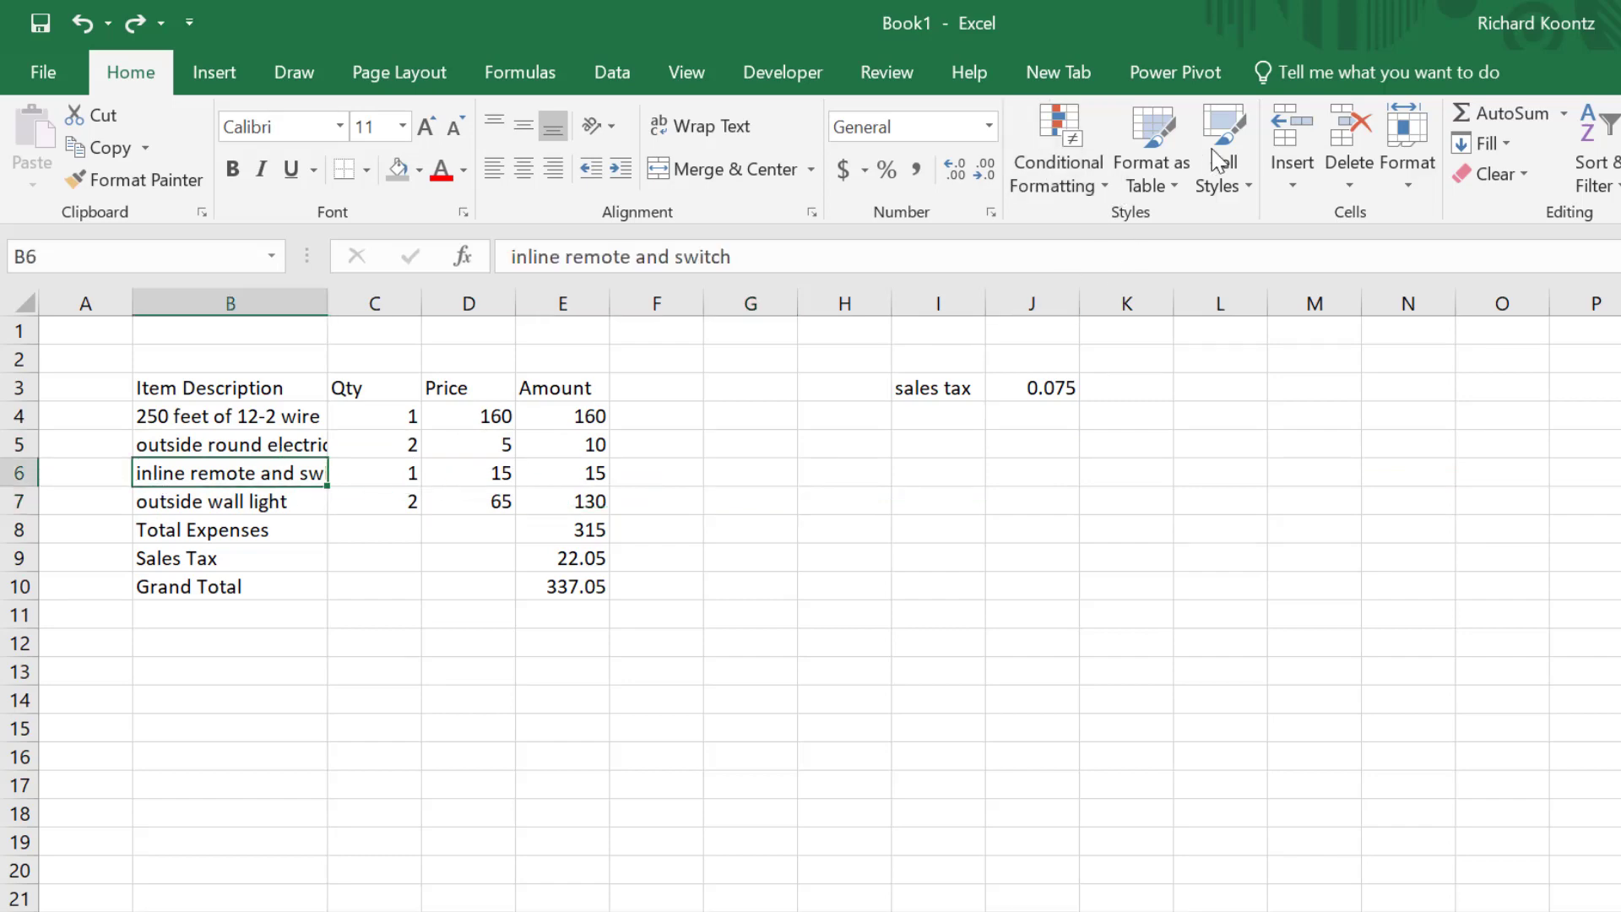
pyautogui.click(1311, 176)
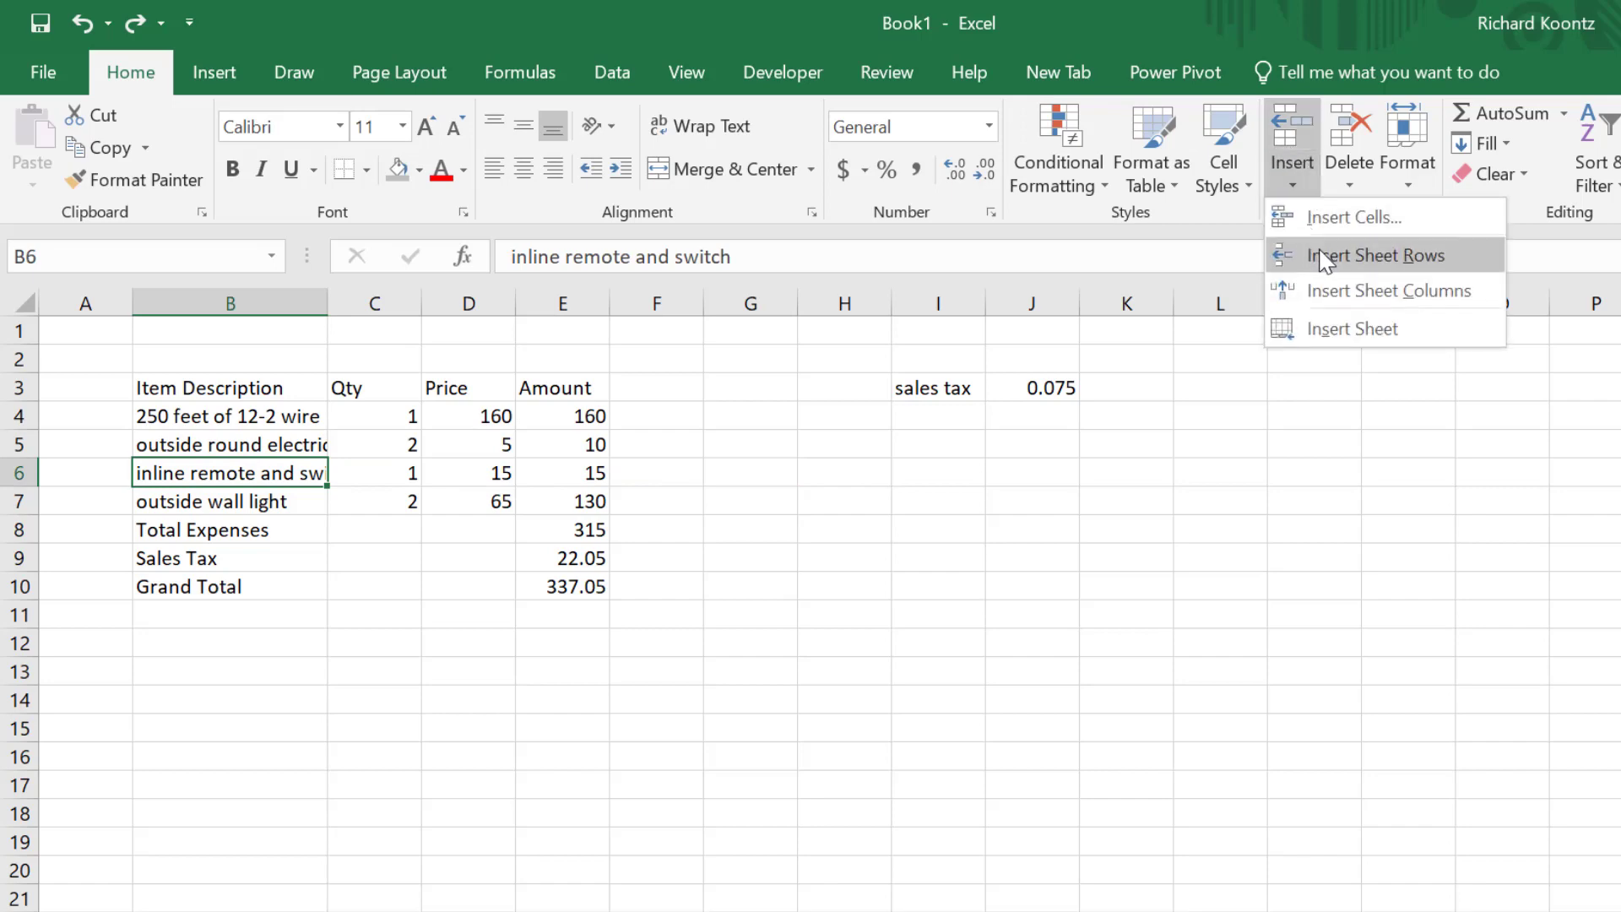
pyautogui.click(1326, 261)
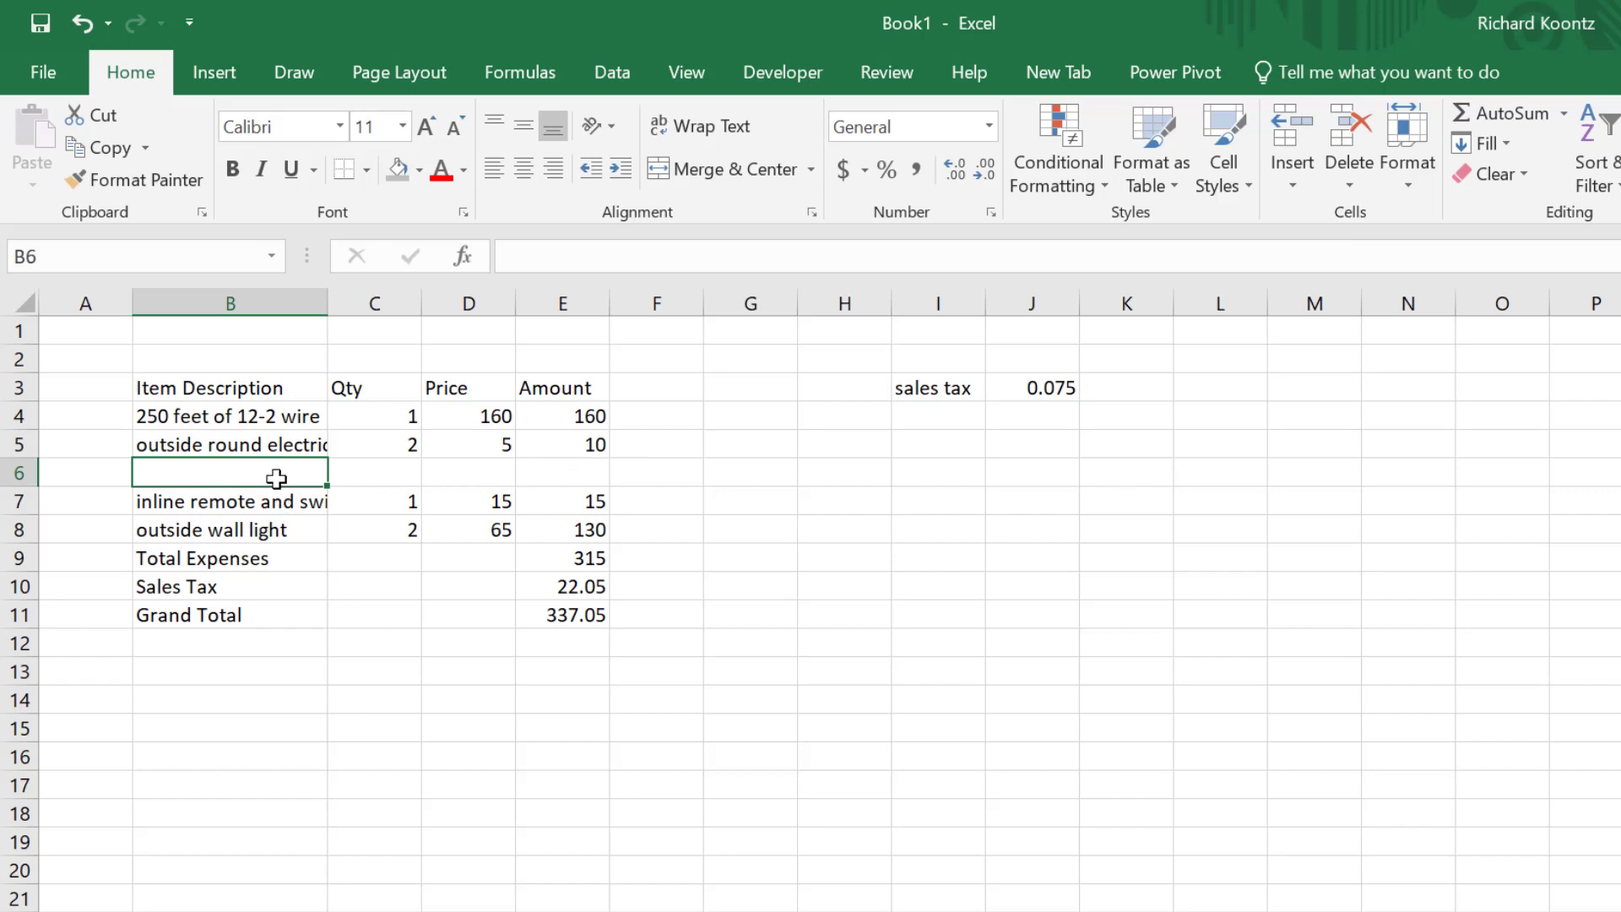
pyautogui.click(267, 553)
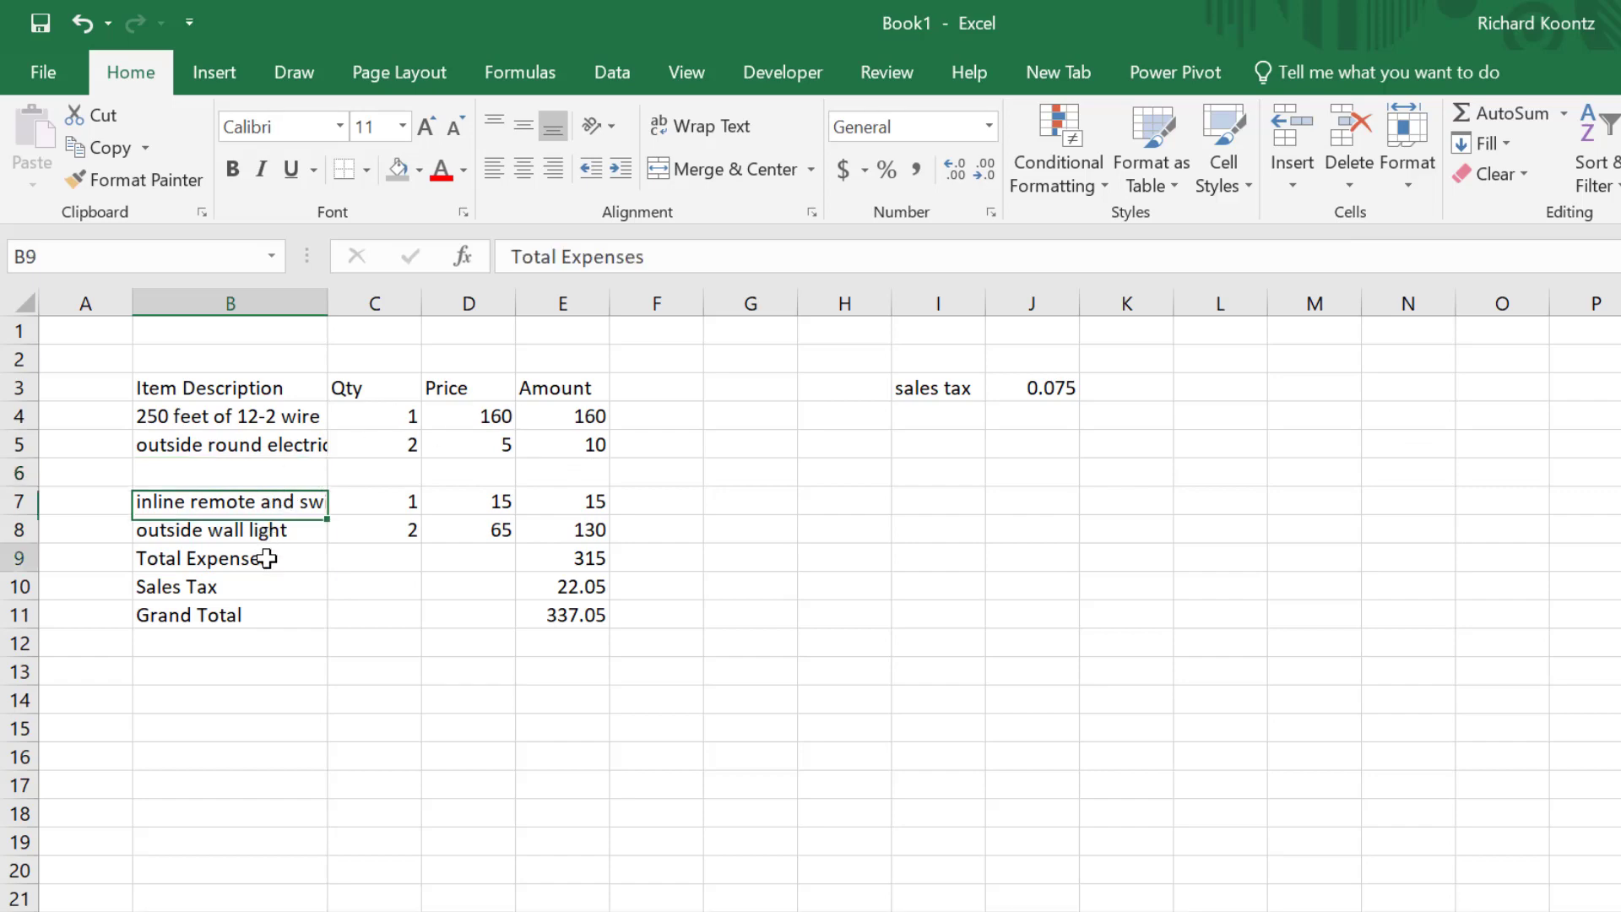
pyautogui.click(246, 476)
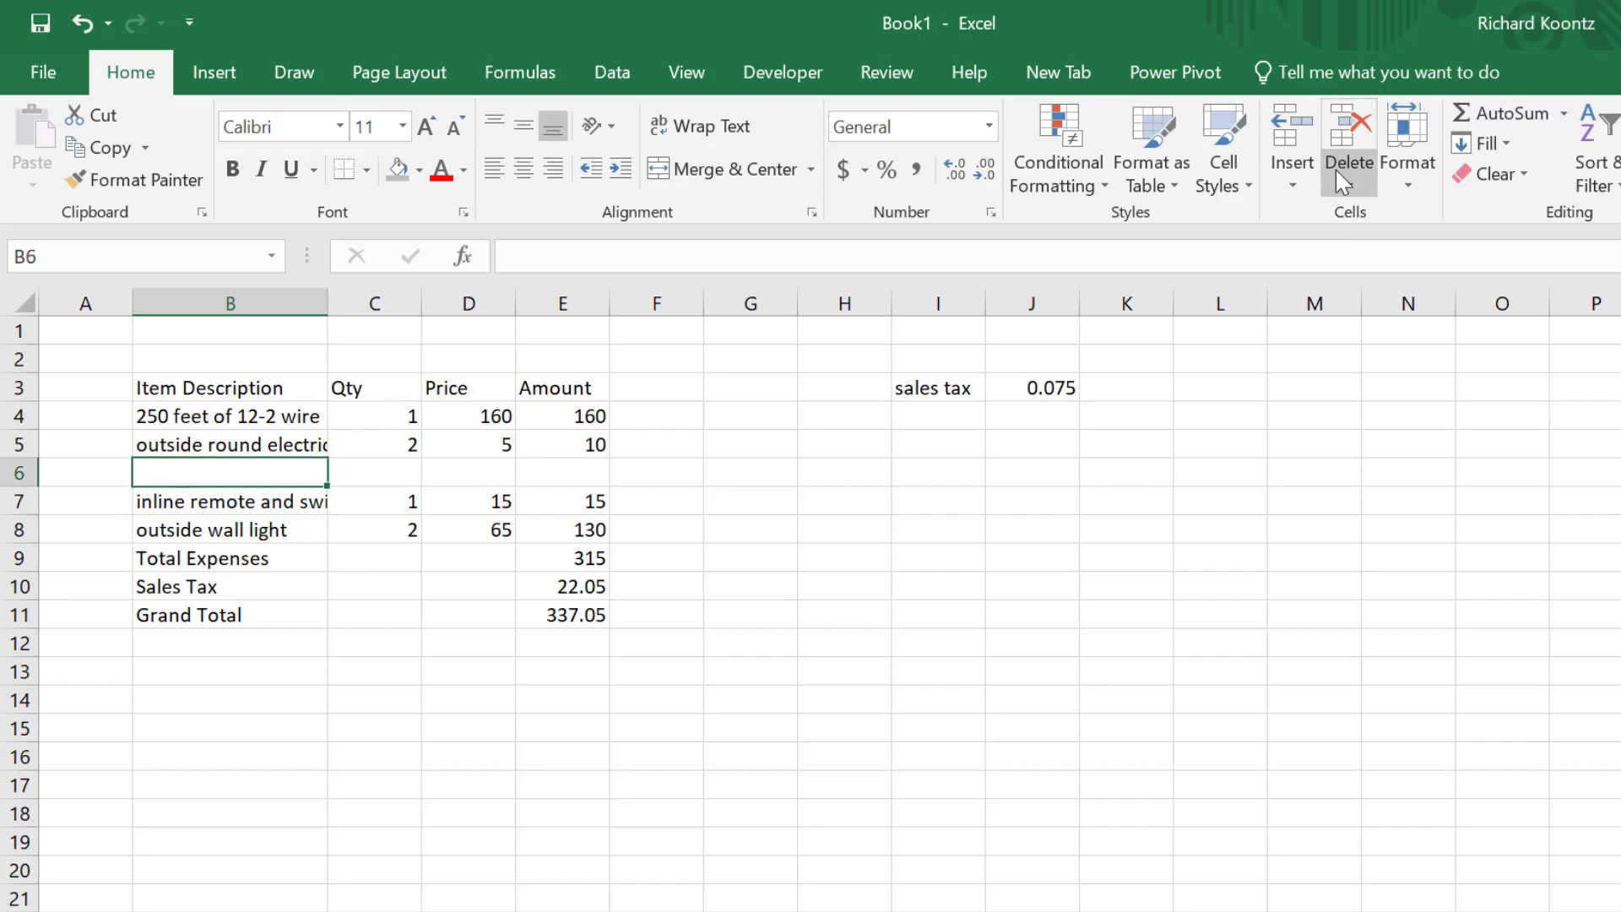
pyautogui.click(1353, 187)
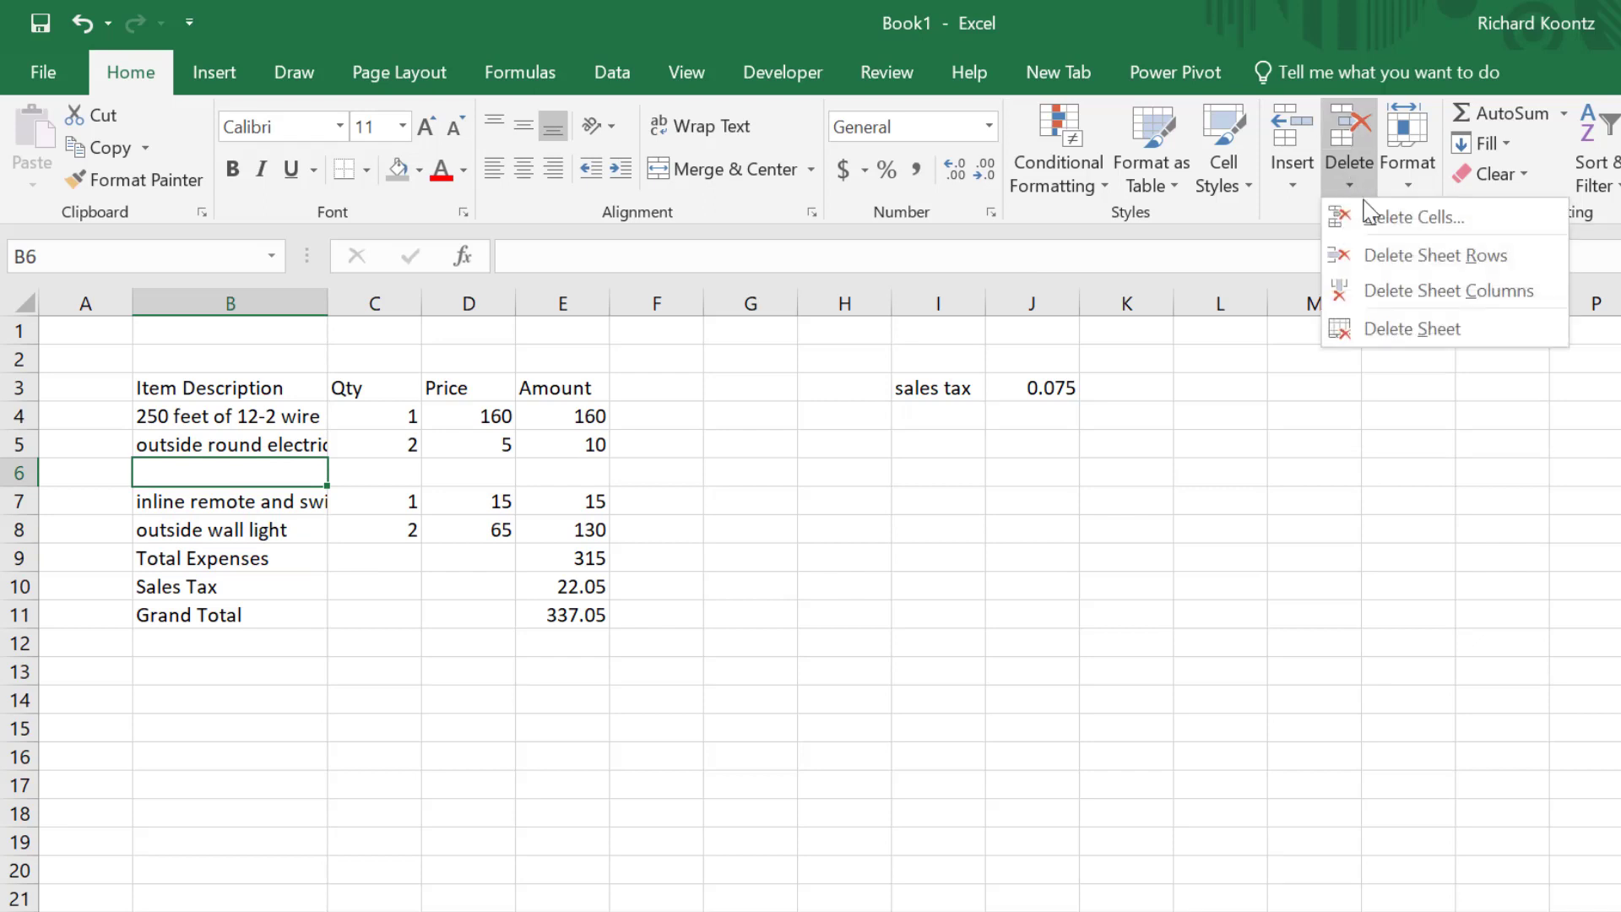
pyautogui.click(656, 687)
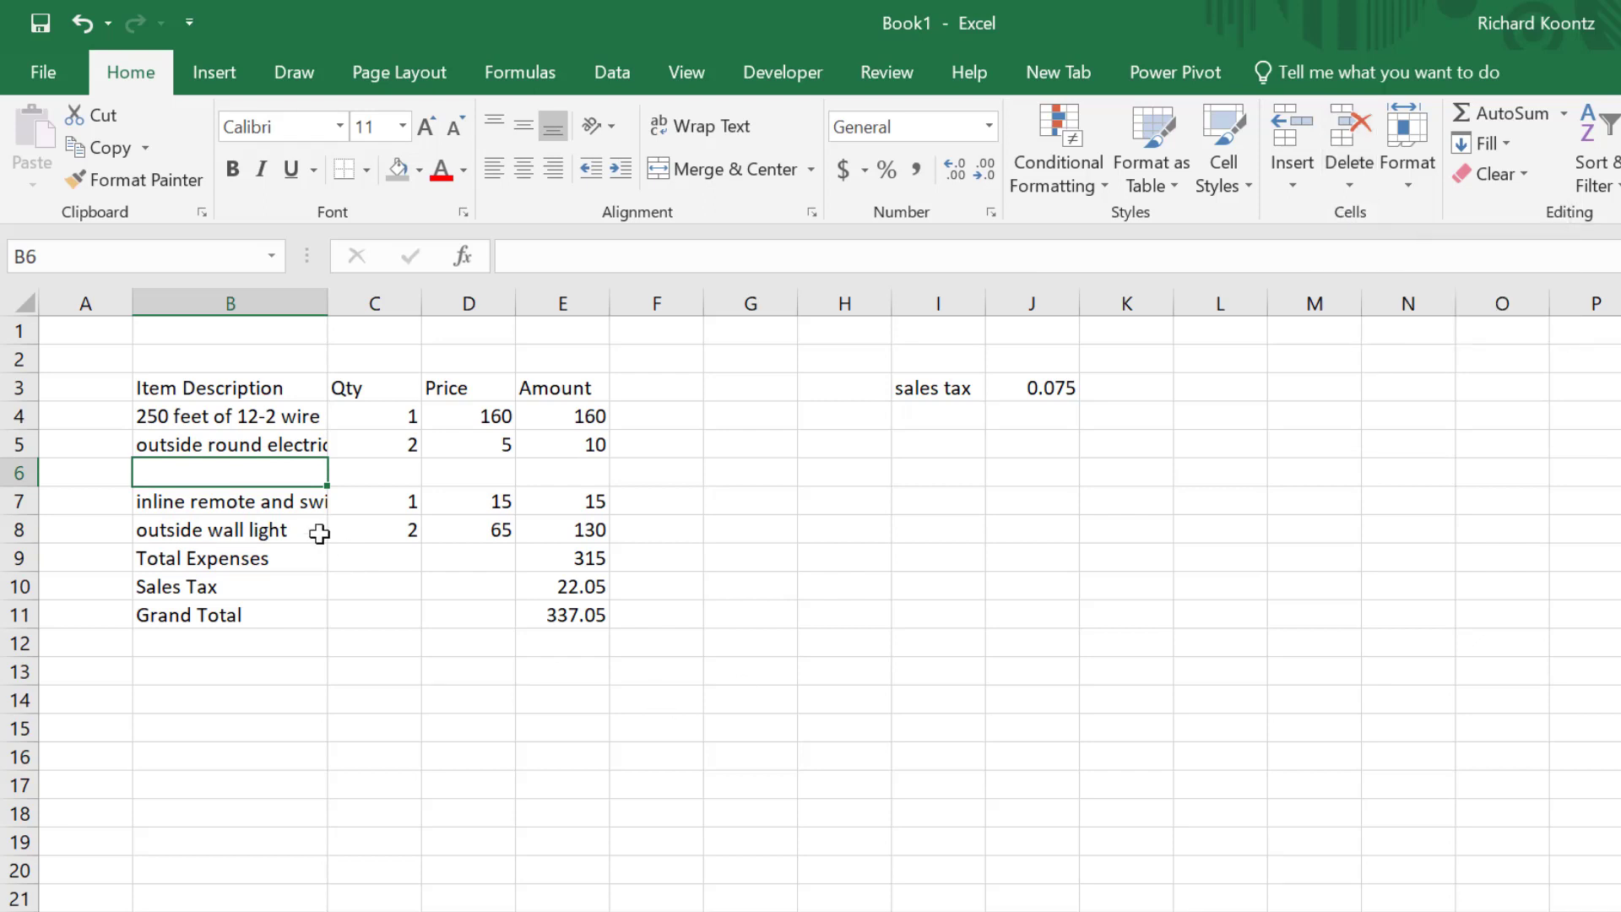
pyautogui.click(9, 471)
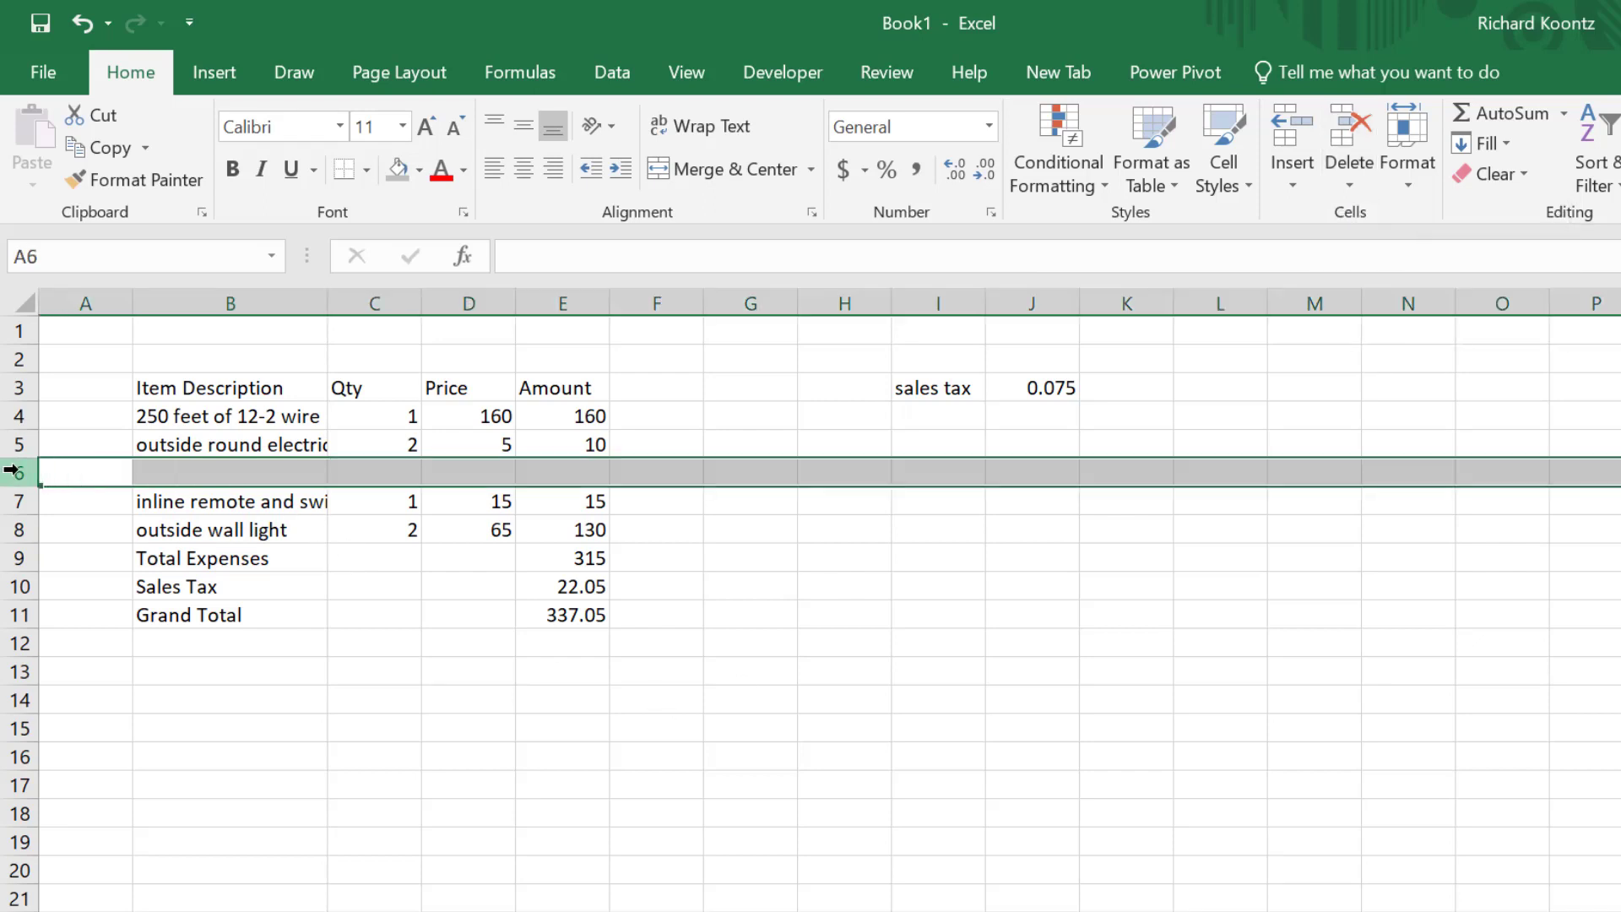
pyautogui.rightClick(13, 471)
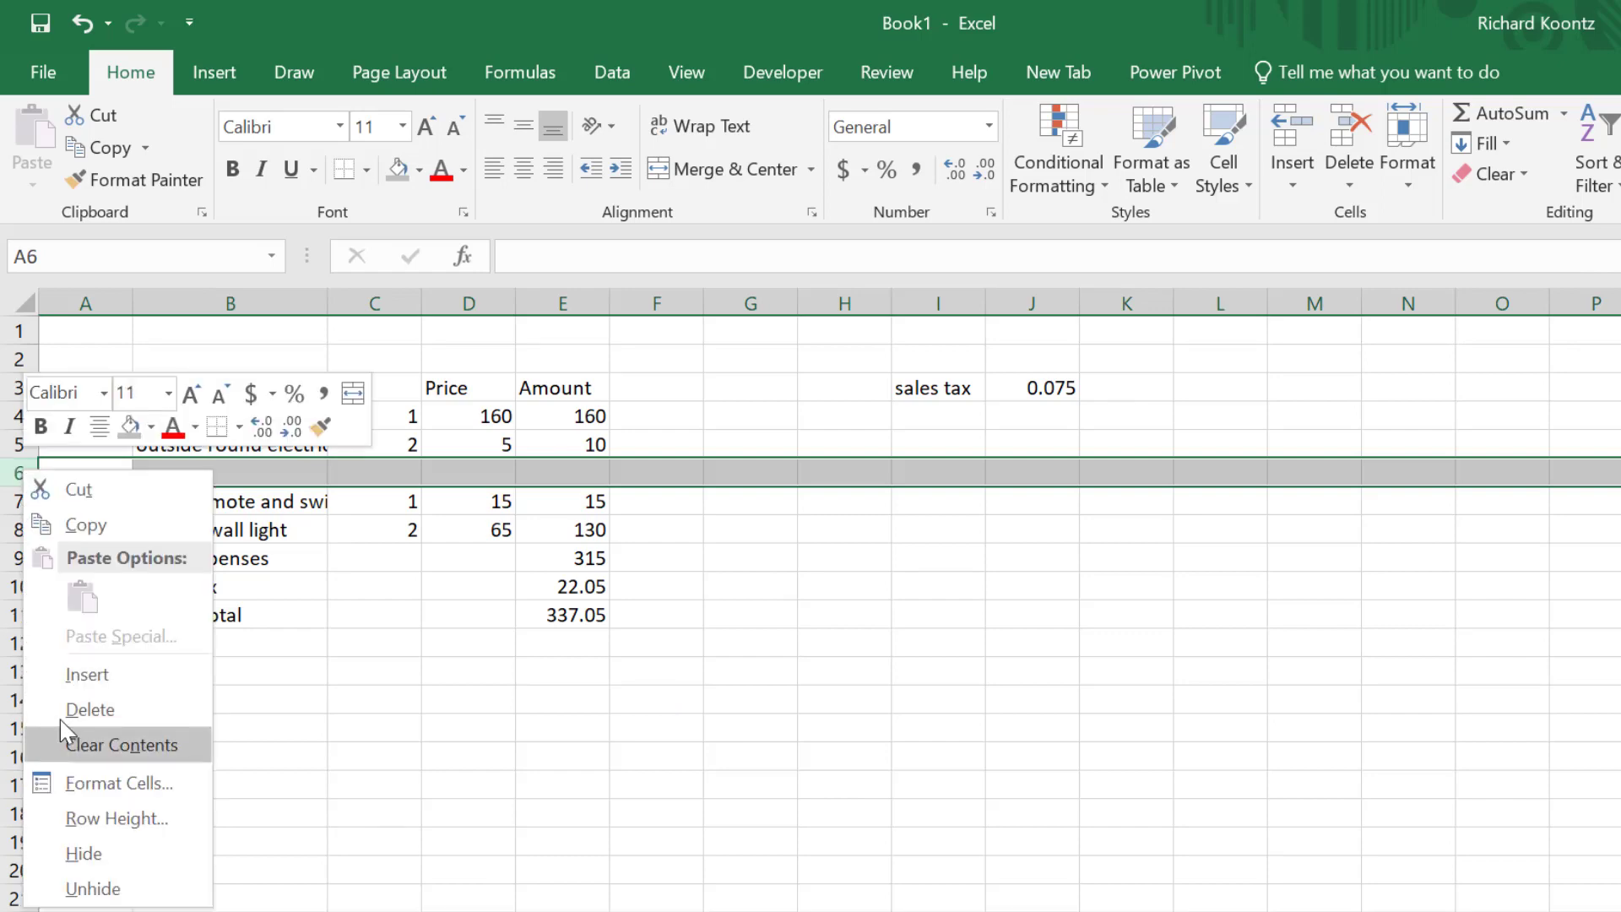
pyautogui.click(374, 470)
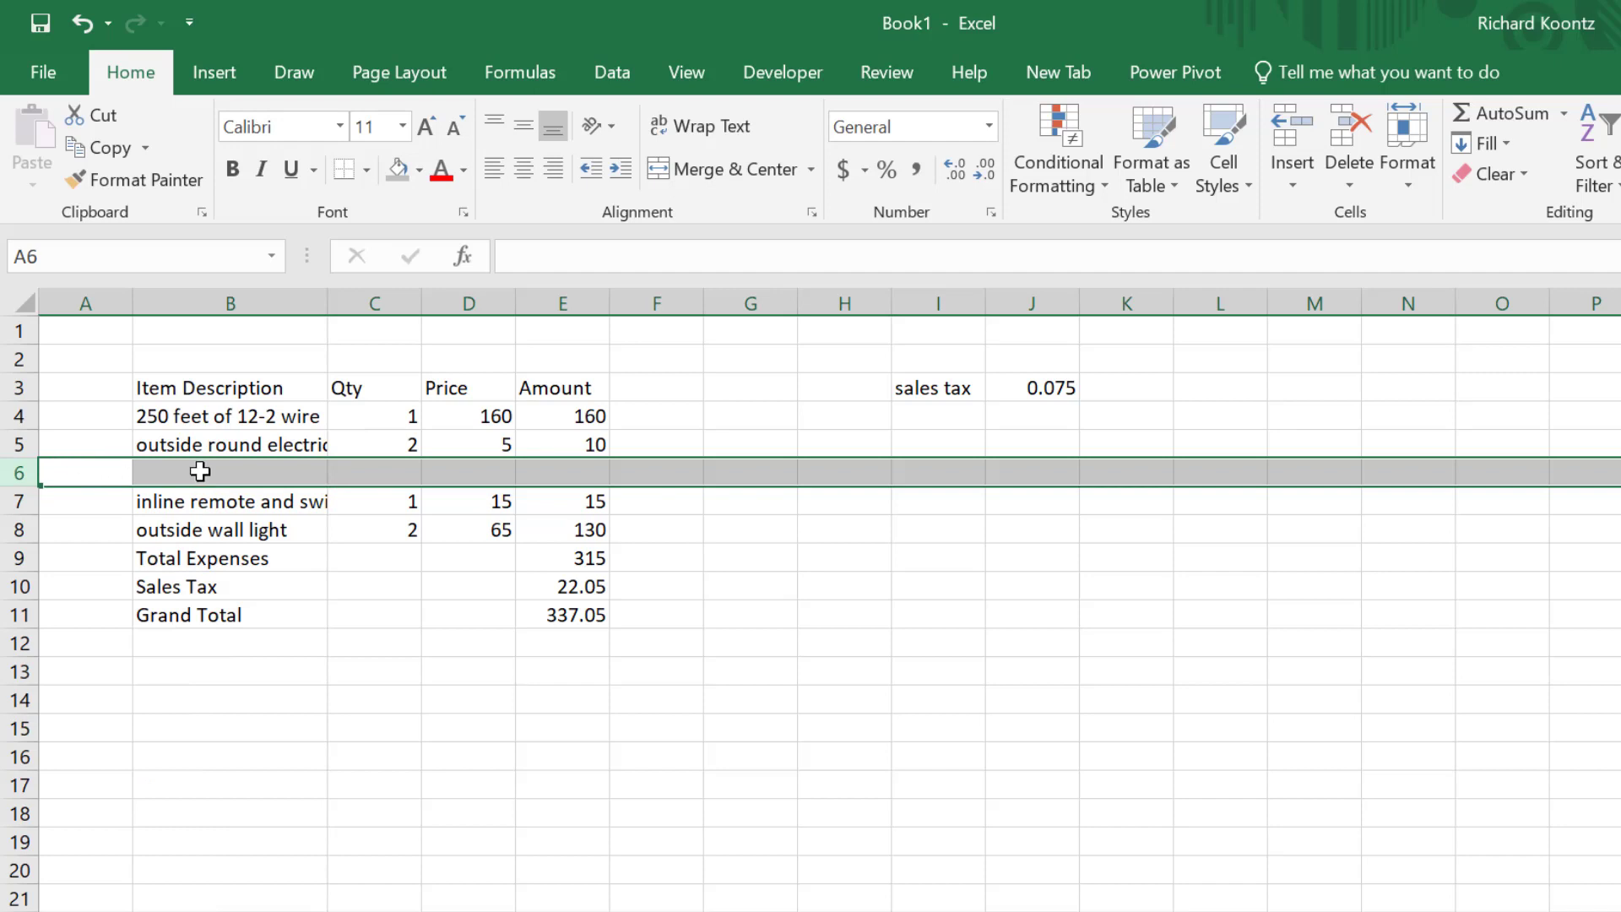
pyautogui.click(569, 526)
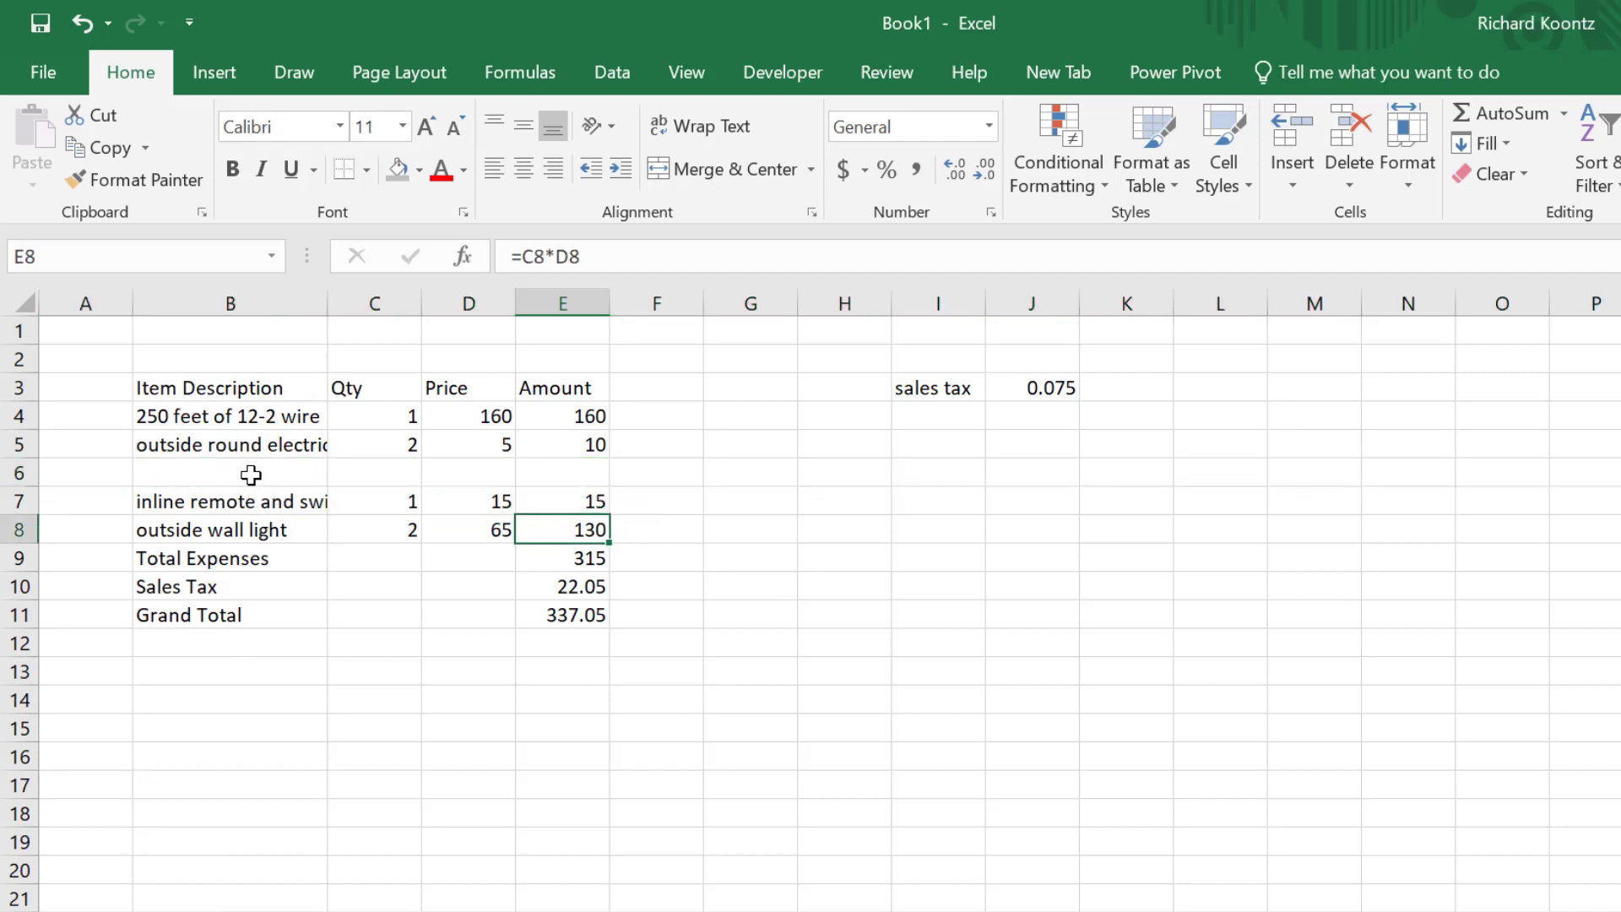
pyautogui.click(245, 477)
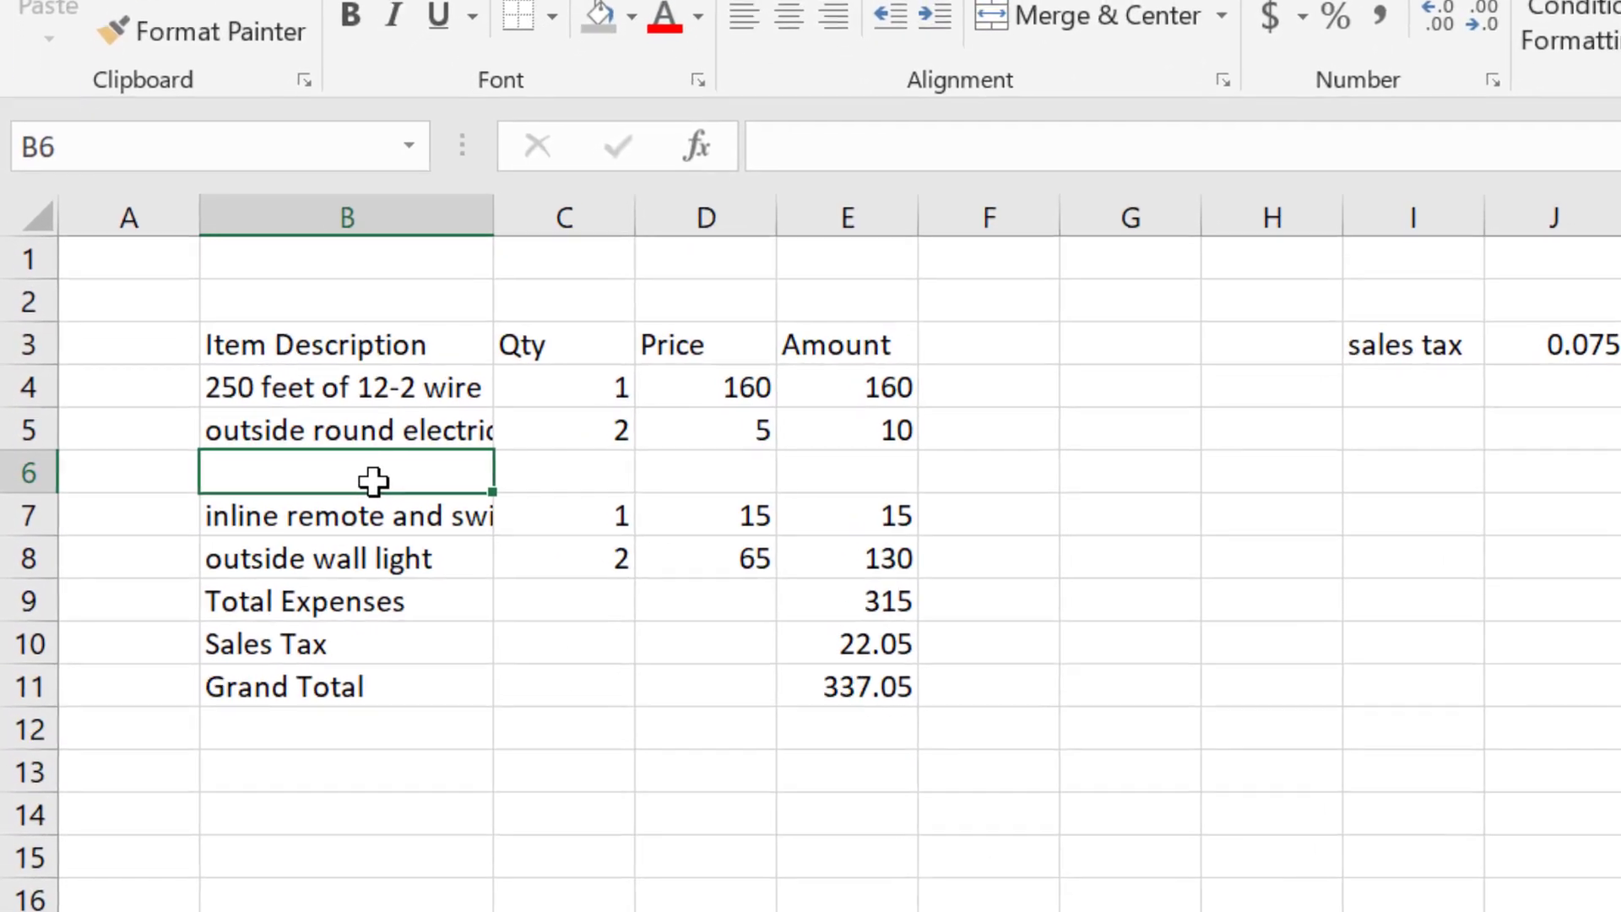
# - Enter a square electric box item with quantity 1 and price 4
pyautogui.write('sq')
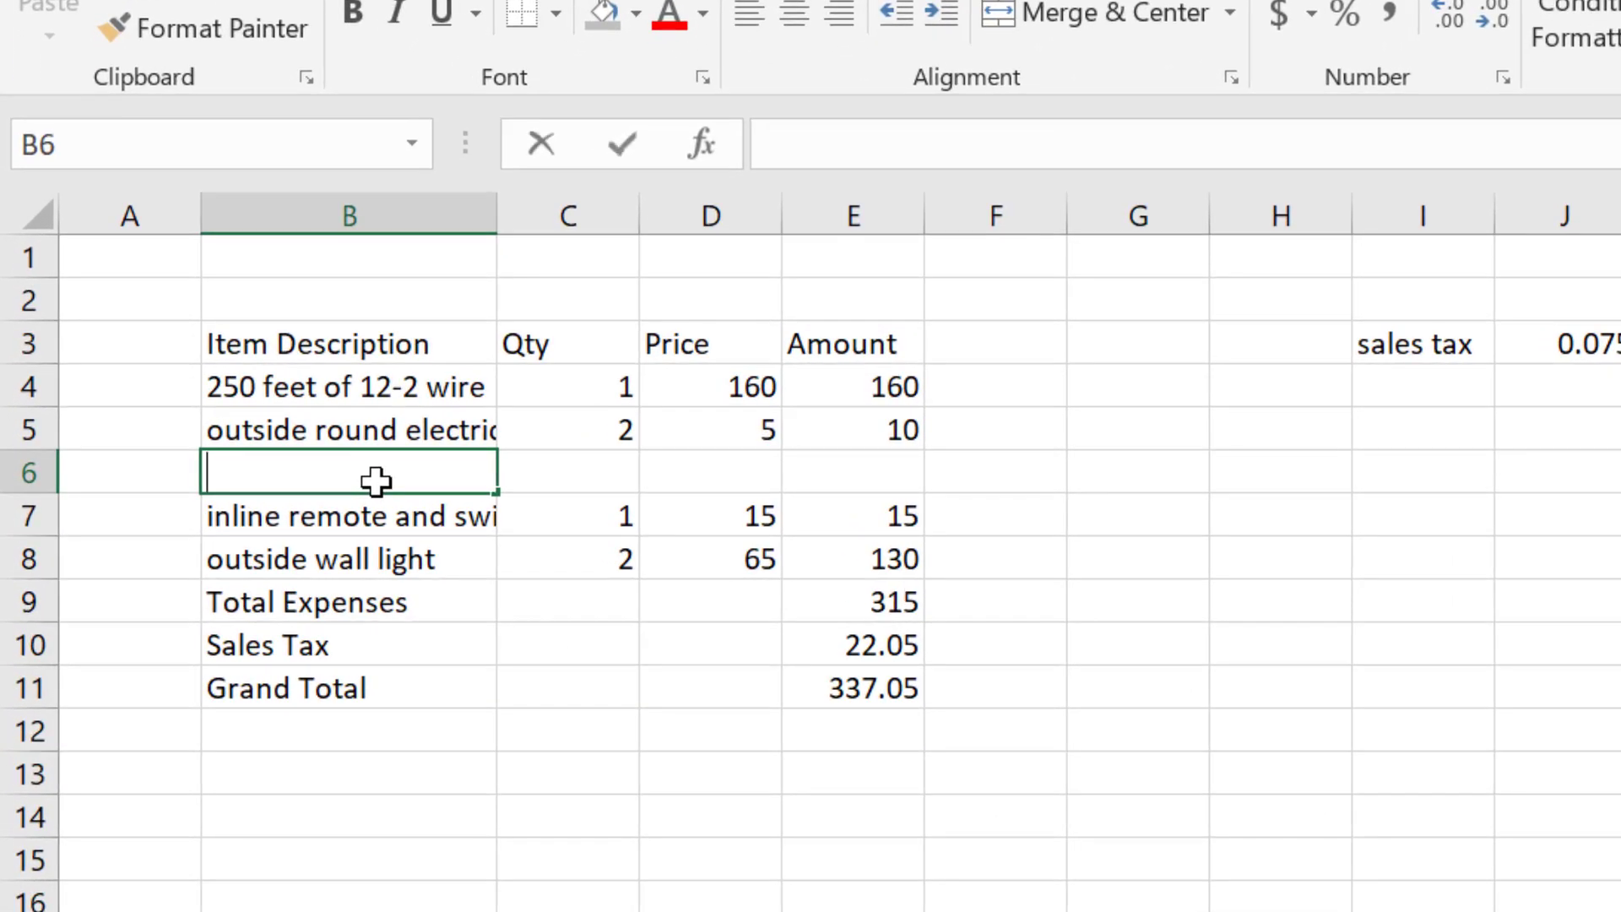
pyautogui.write('uare')
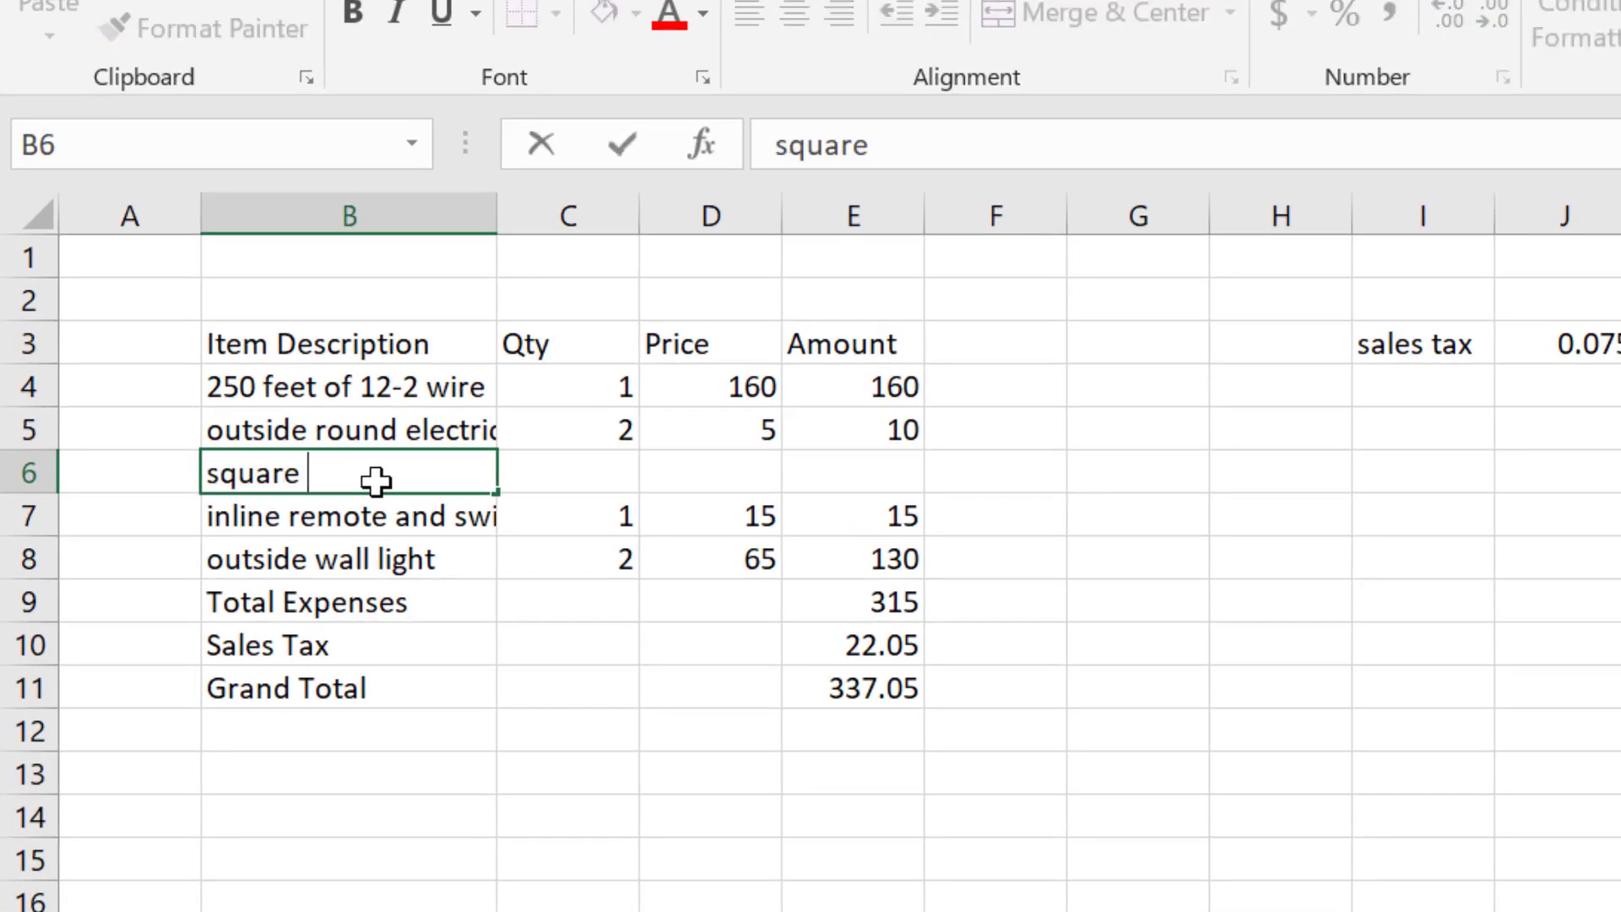
pyautogui.write(' electric box')
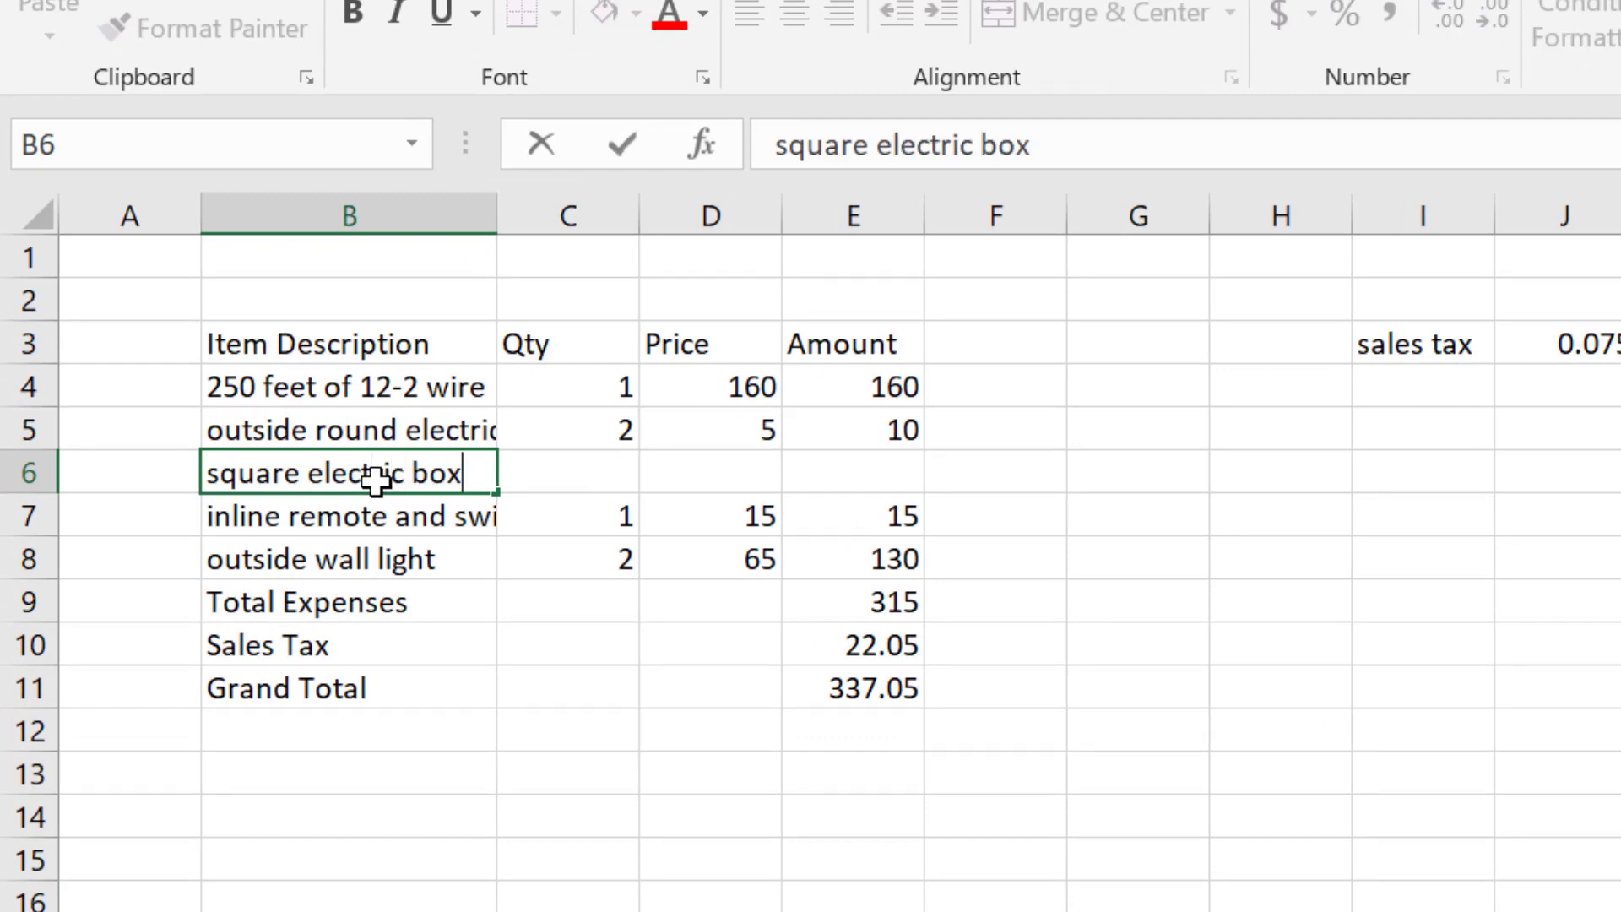
pyautogui.press('Tab')
pyautogui.write('1')
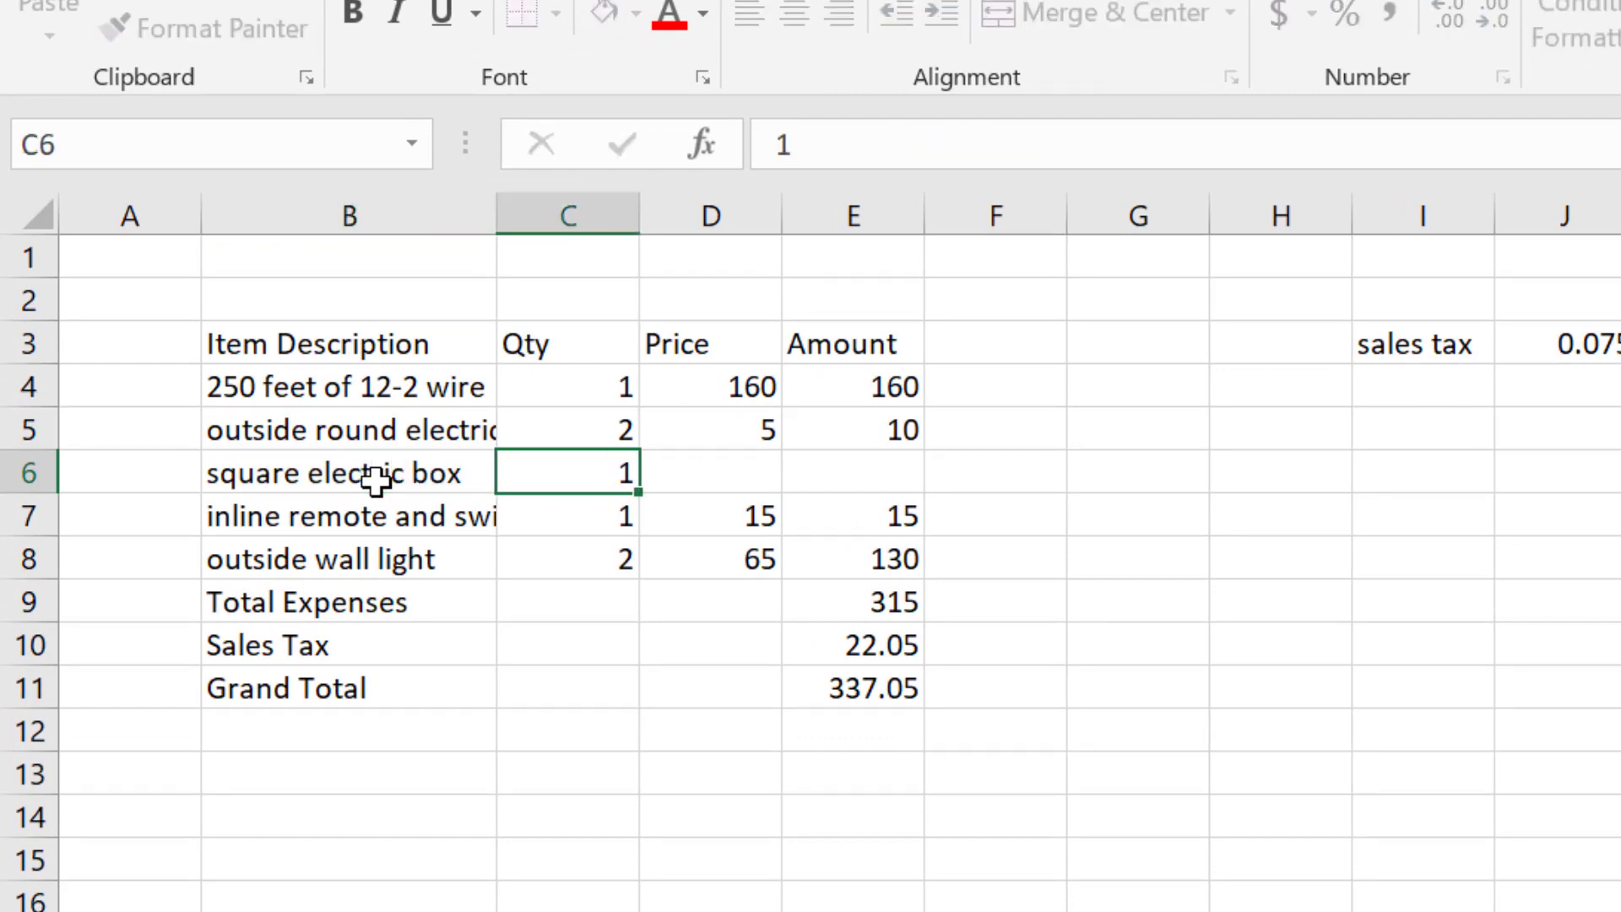
pyautogui.press('Tab')
pyautogui.write('4')
pyautogui.press('Tab')
pyautogui.press('pagedown')
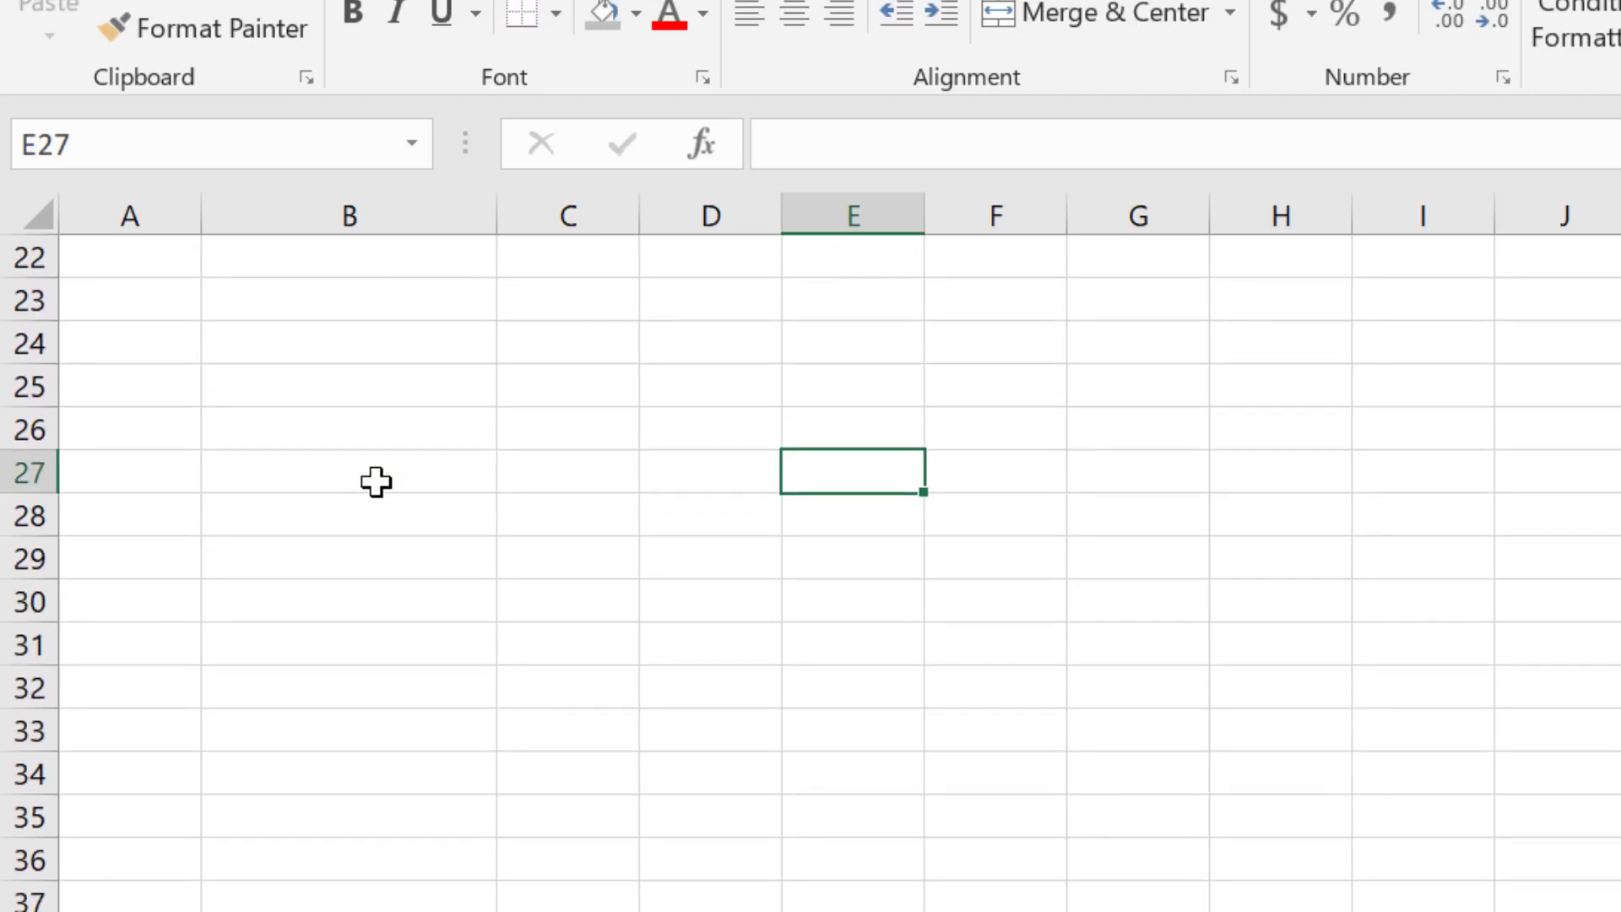
pyautogui.press('pageup')
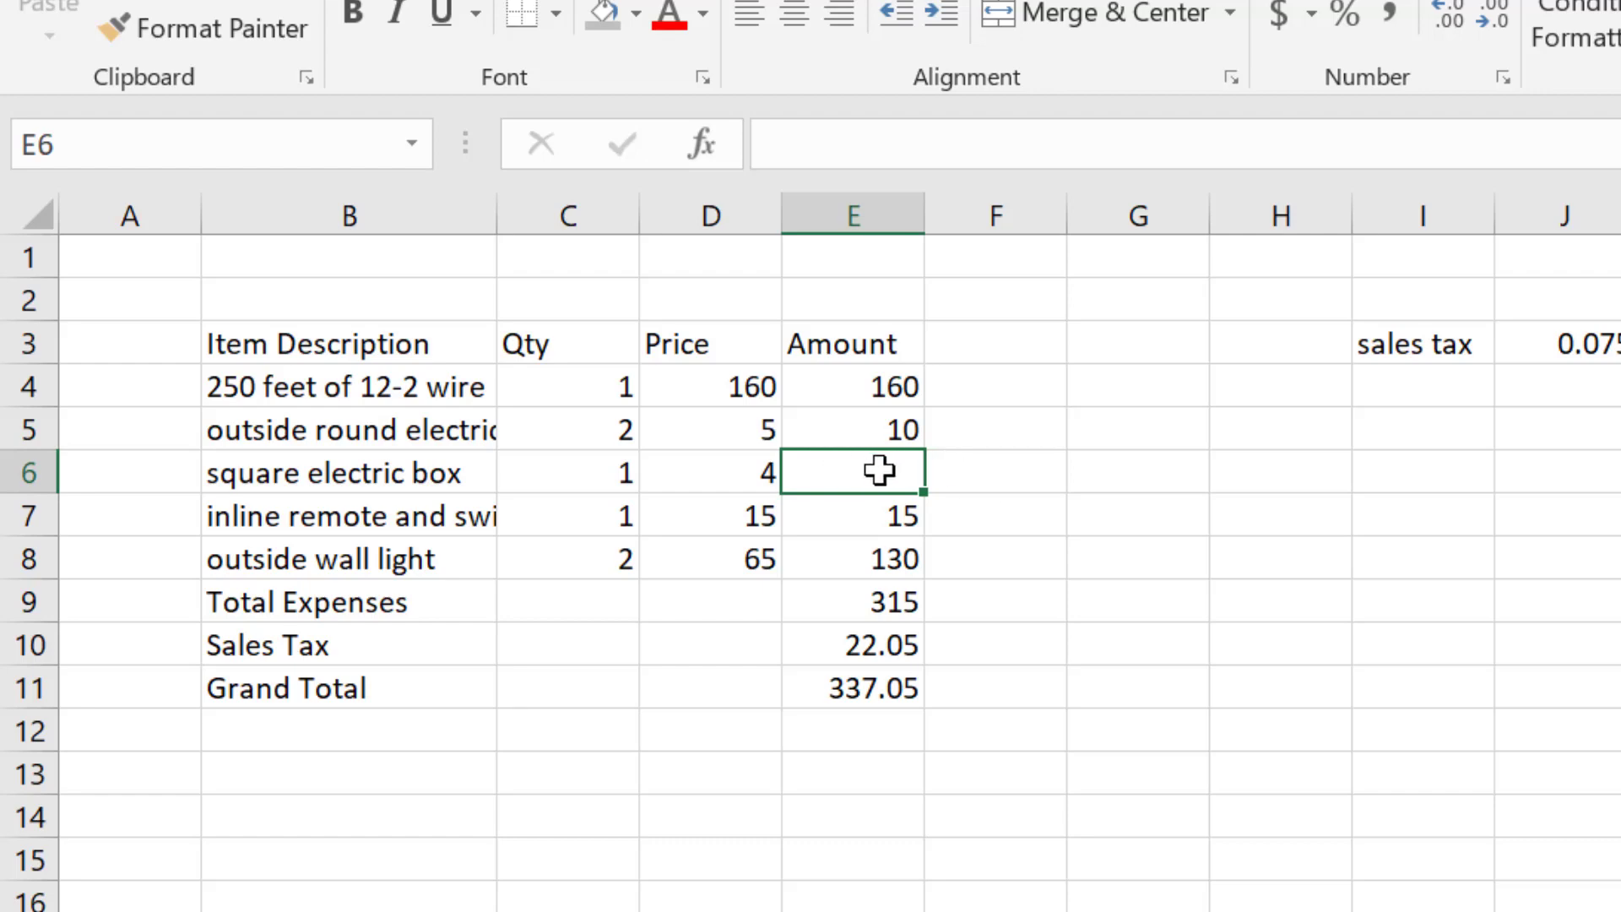
# - Fill the amount formula from E5 down into E6 for the new item
pyautogui.click(984, 543)
pyautogui.click(896, 475)
pyautogui.click(889, 429)
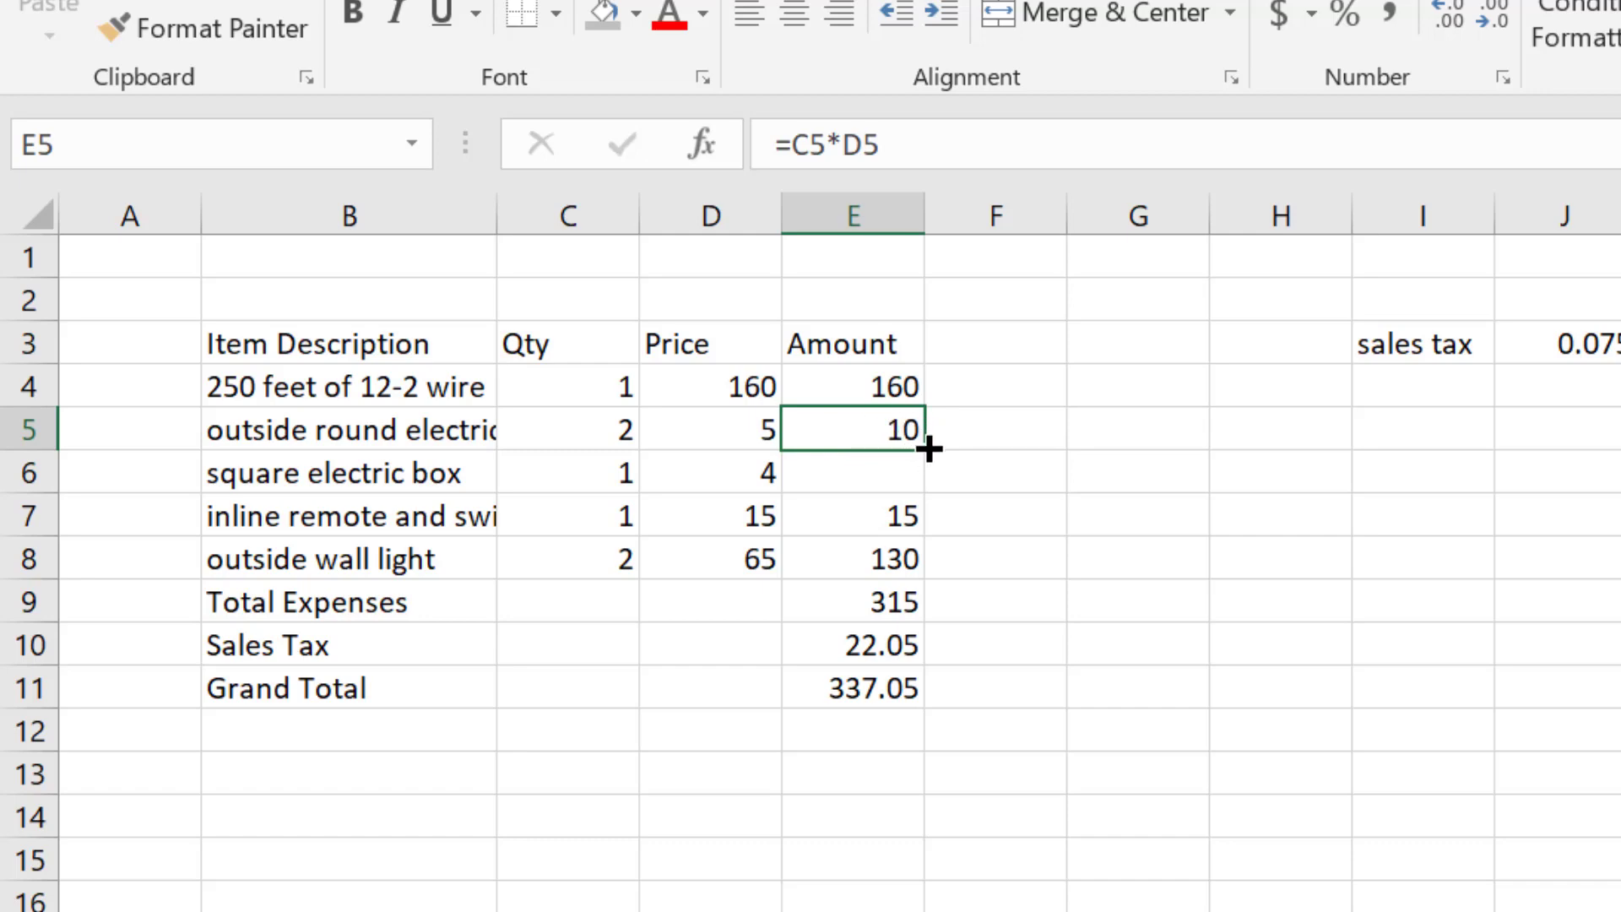
pyautogui.moveTo(929, 463); pyautogui.dragTo(929, 488)
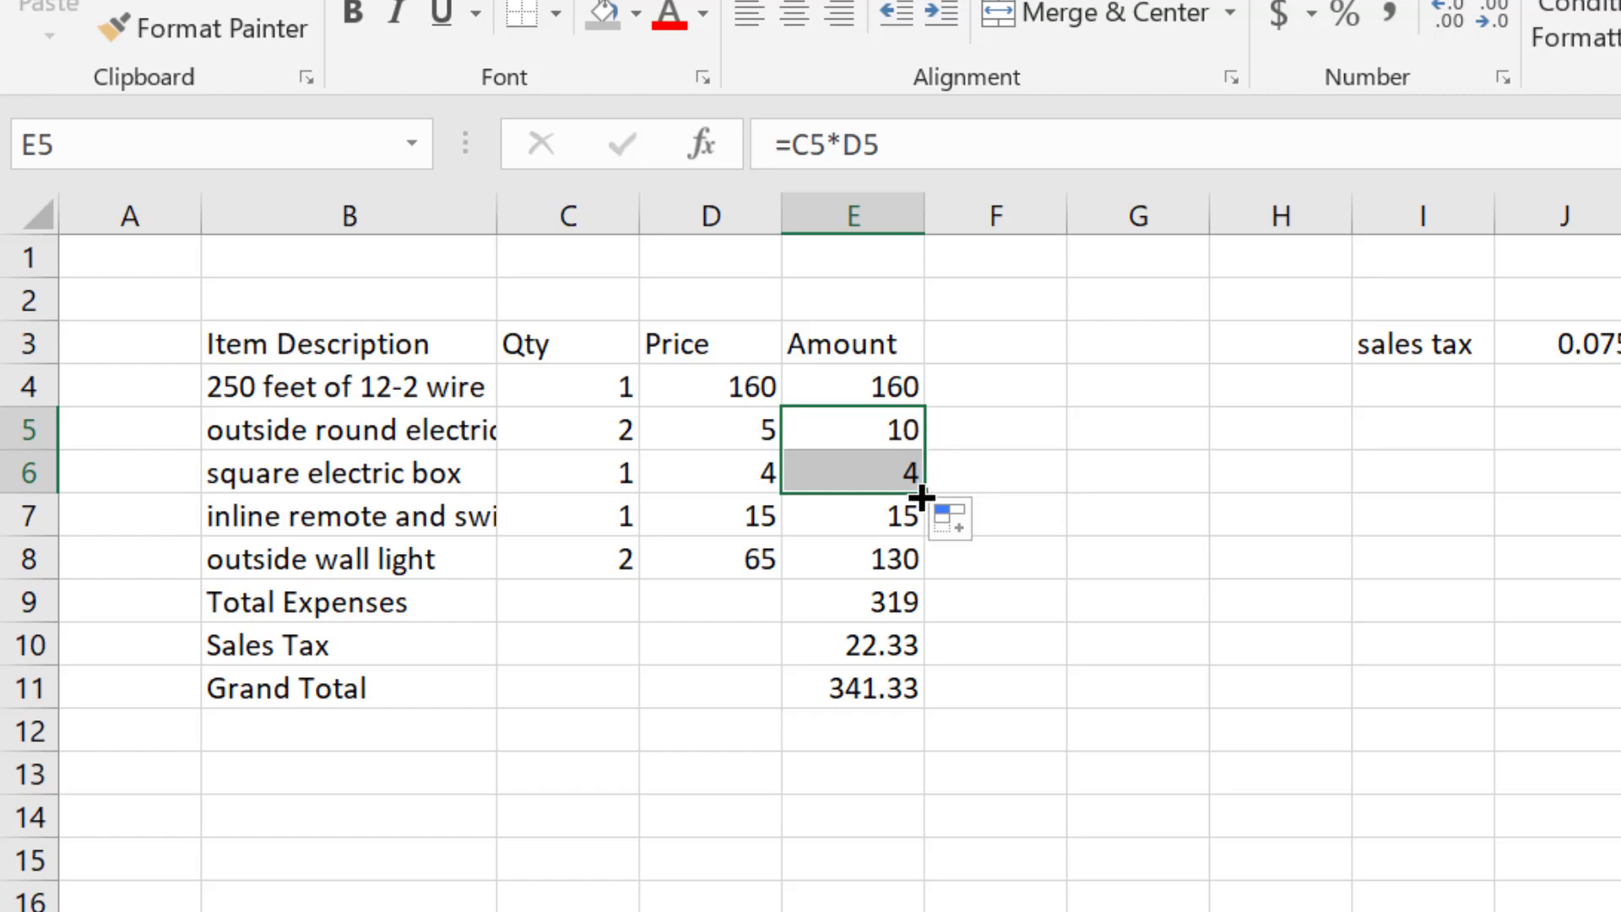
pyautogui.click(1009, 474)
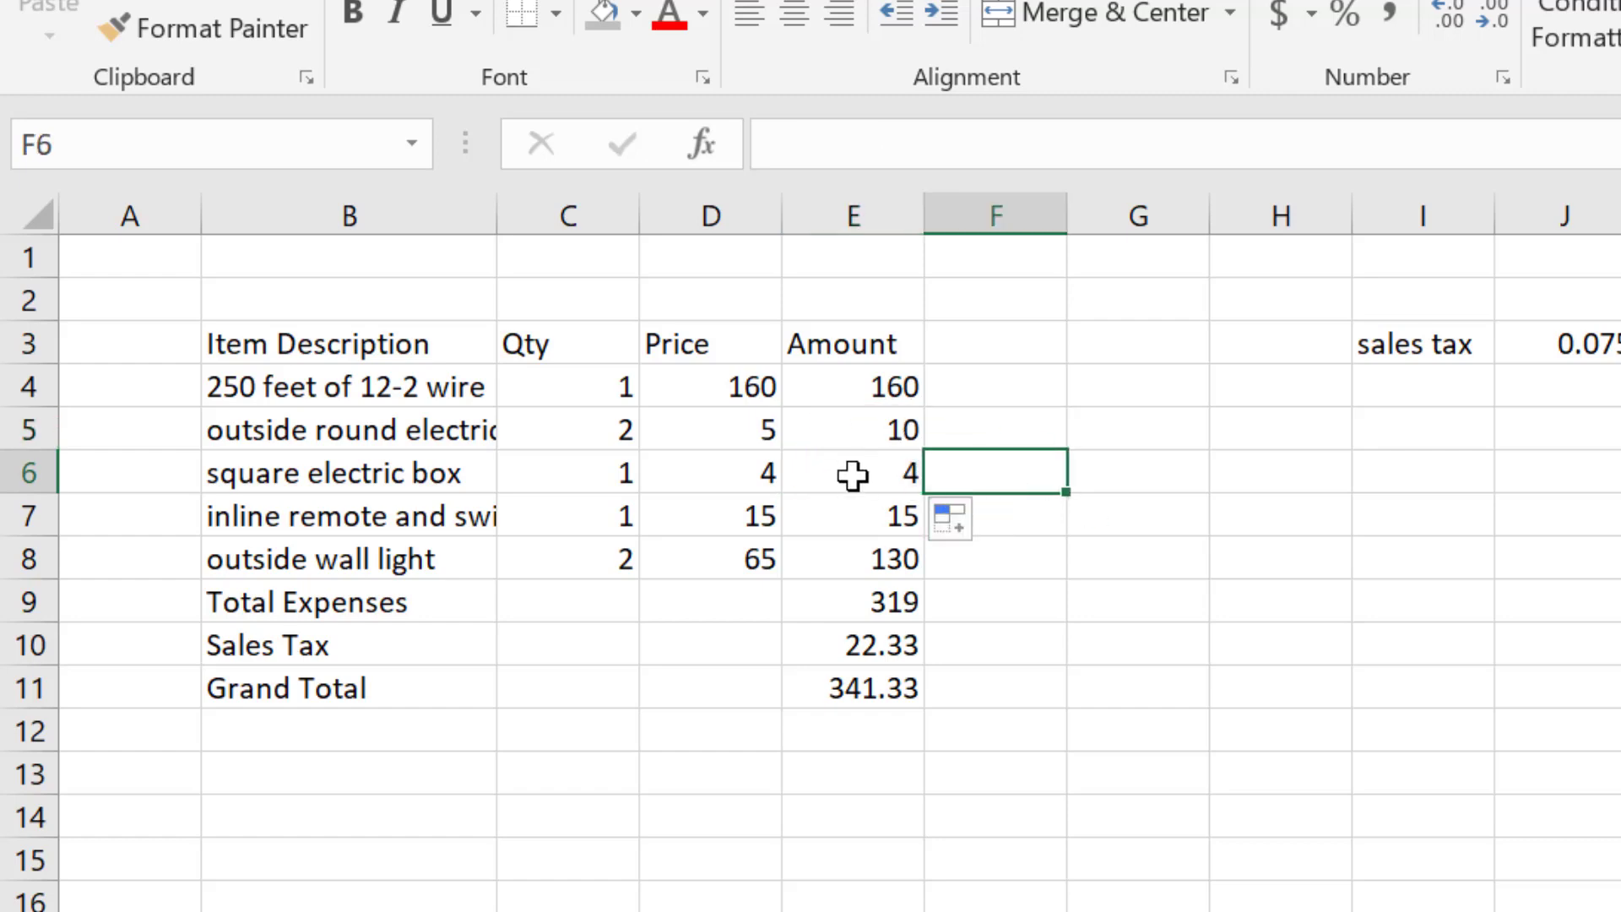
pyautogui.click(897, 470)
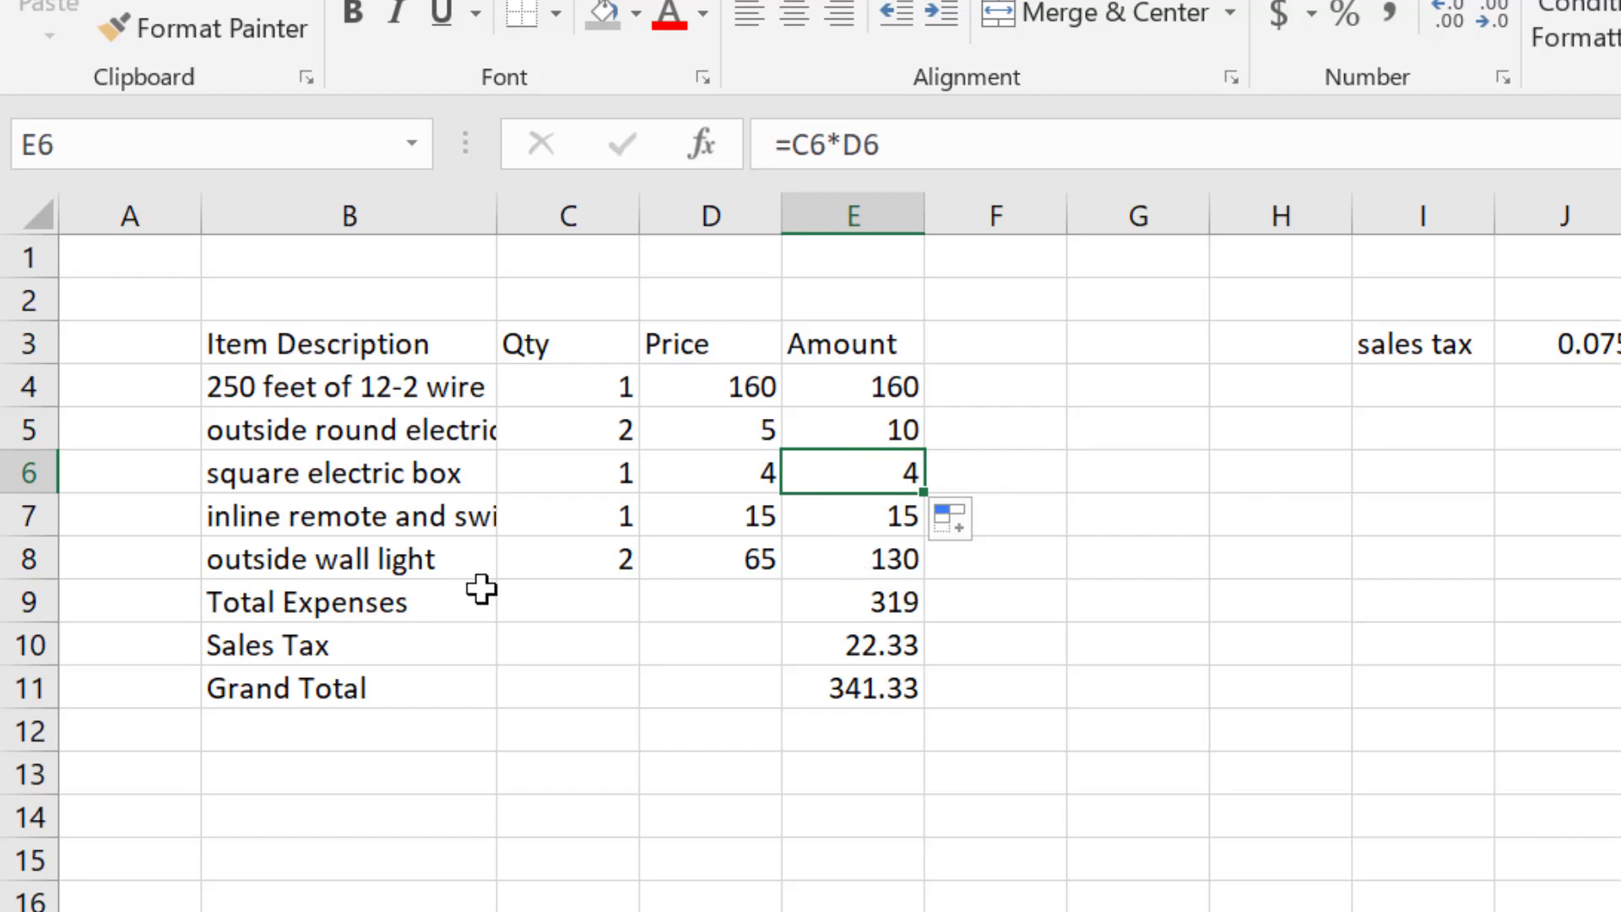
# - AutoSum Total Expenses in E9 as =SUM(E4:E8), giving 319
pyautogui.click(861, 603)
pyautogui.hotkey('alt', '=')
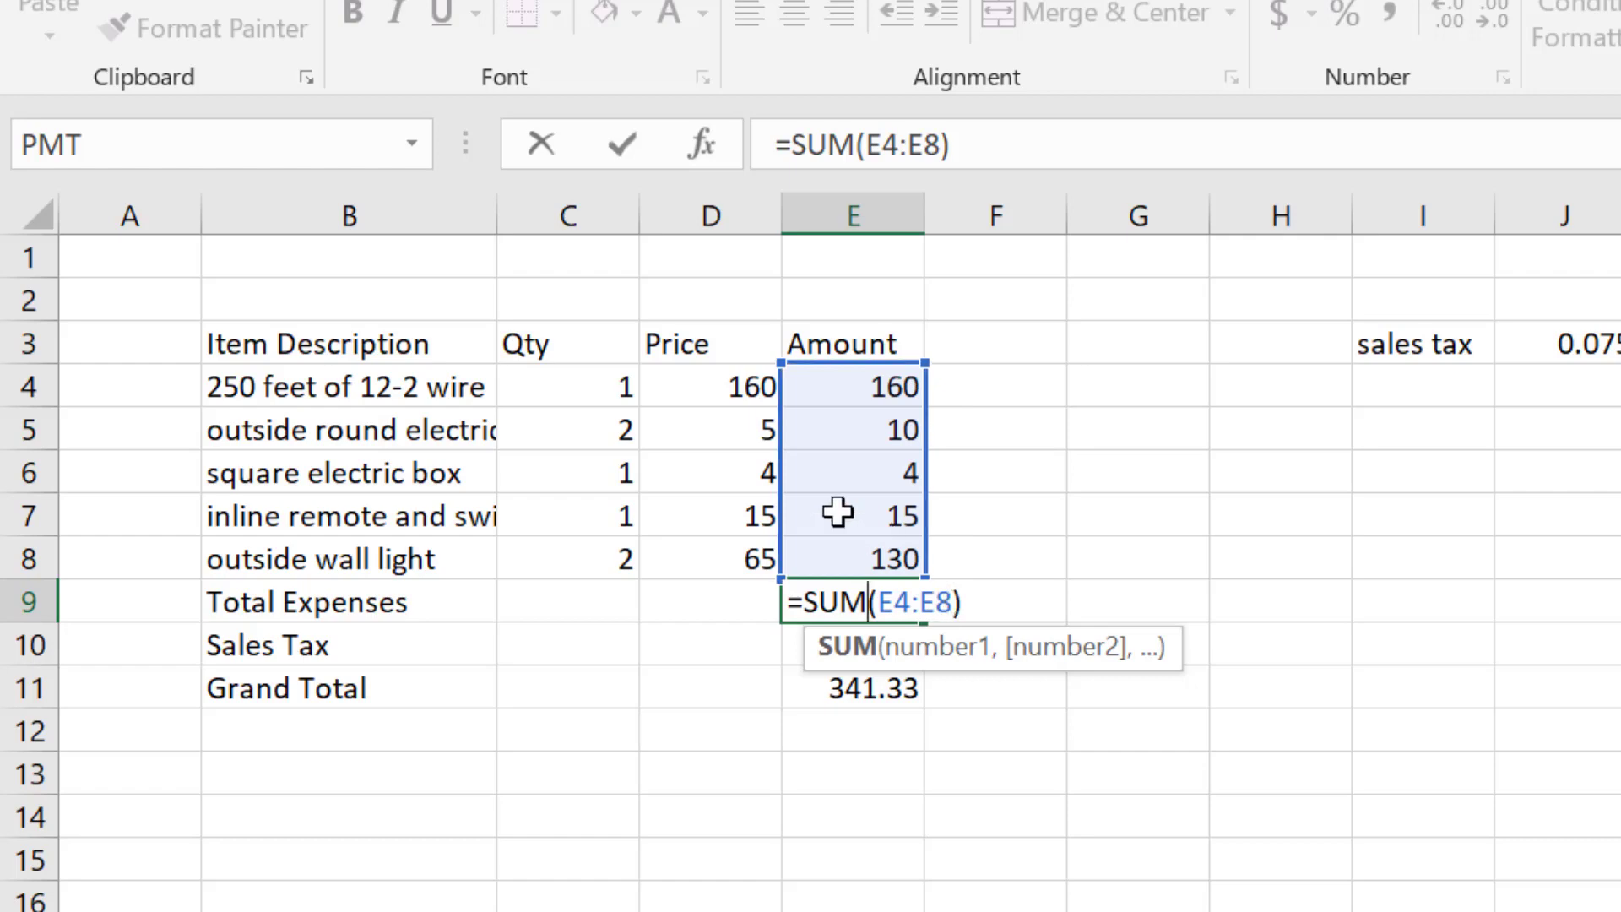
pyautogui.hotkey('ctrl', 'Return')
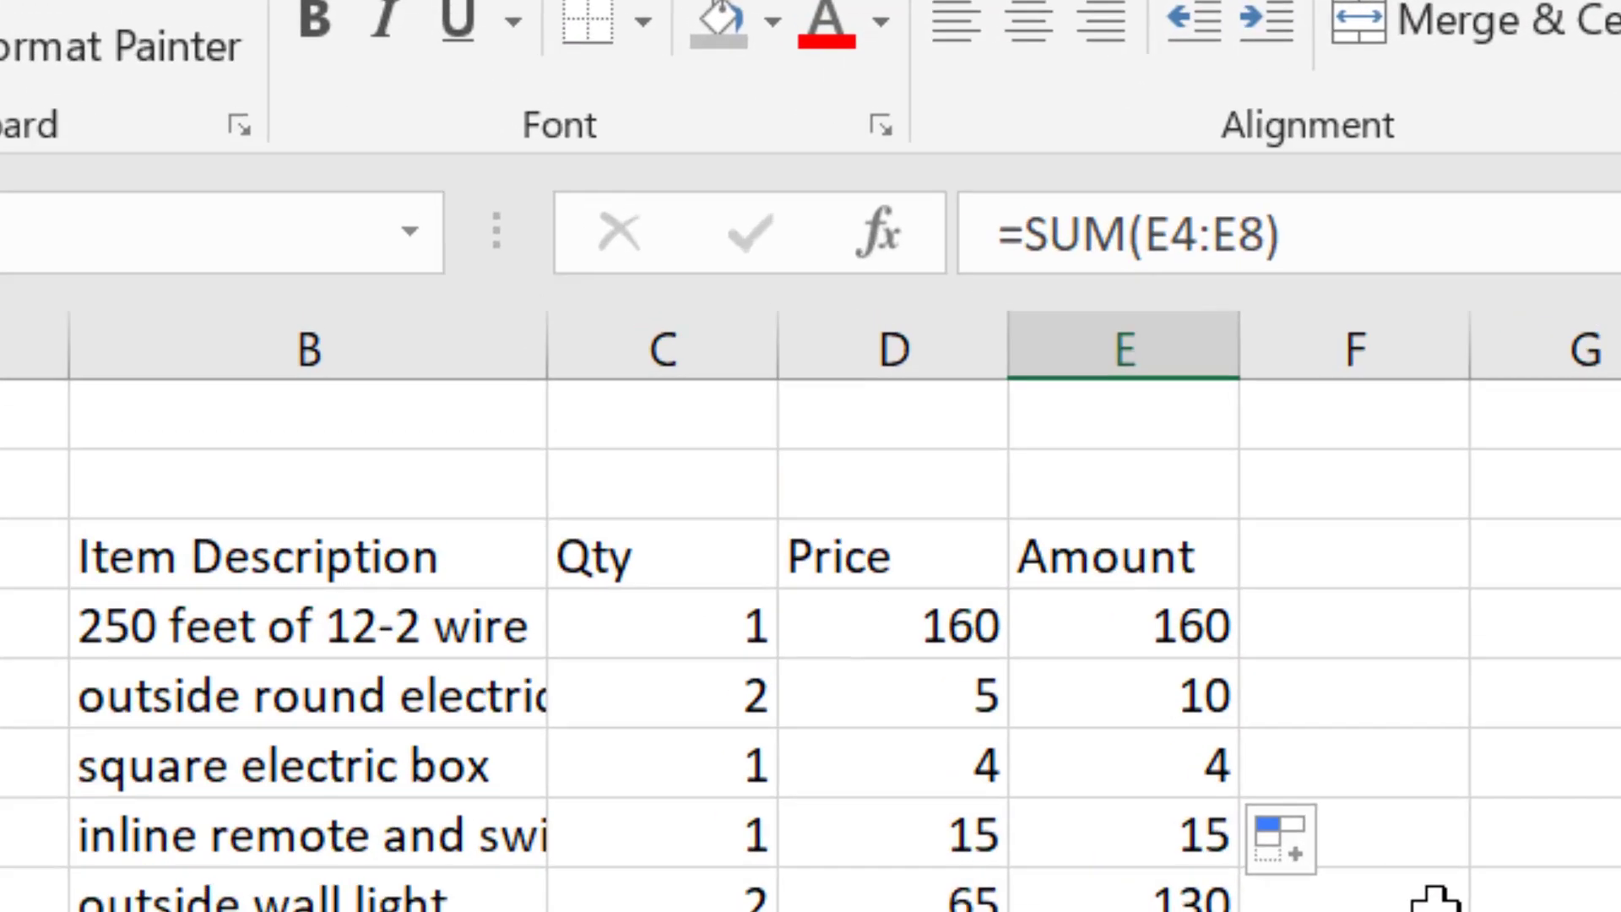
pyautogui.click(1046, 564)
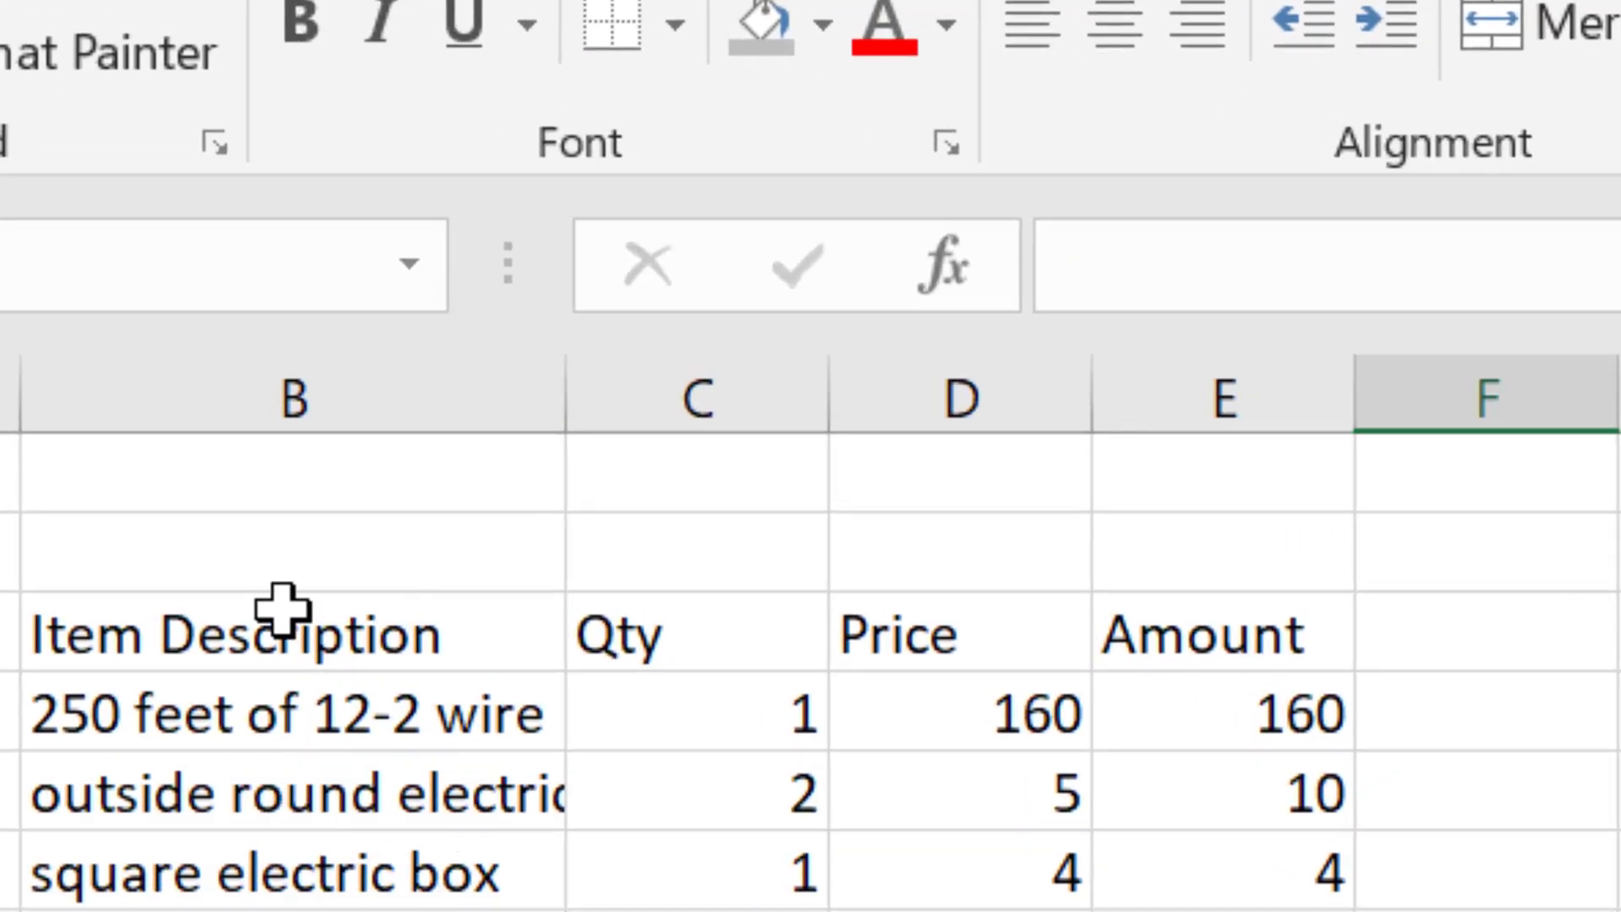
# - Autofit column B to the longest item name and bold the Item Description, Qty, Price, Amount headings
pyautogui.doubleClick(580, 394)
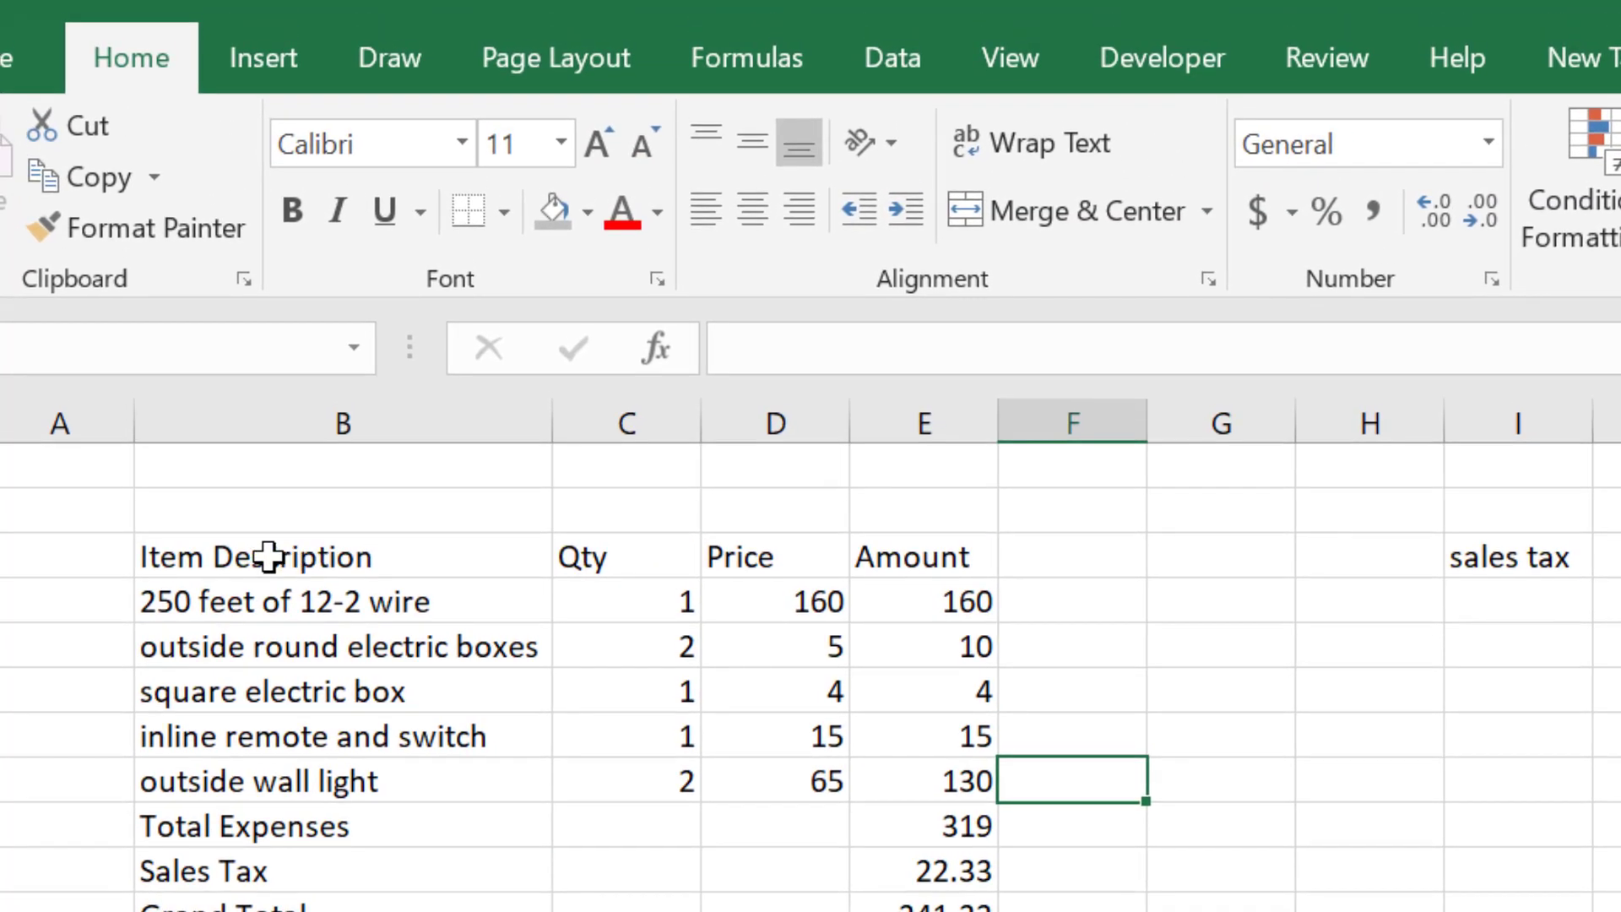
pyautogui.moveTo(268, 557); pyautogui.dragTo(935, 547)
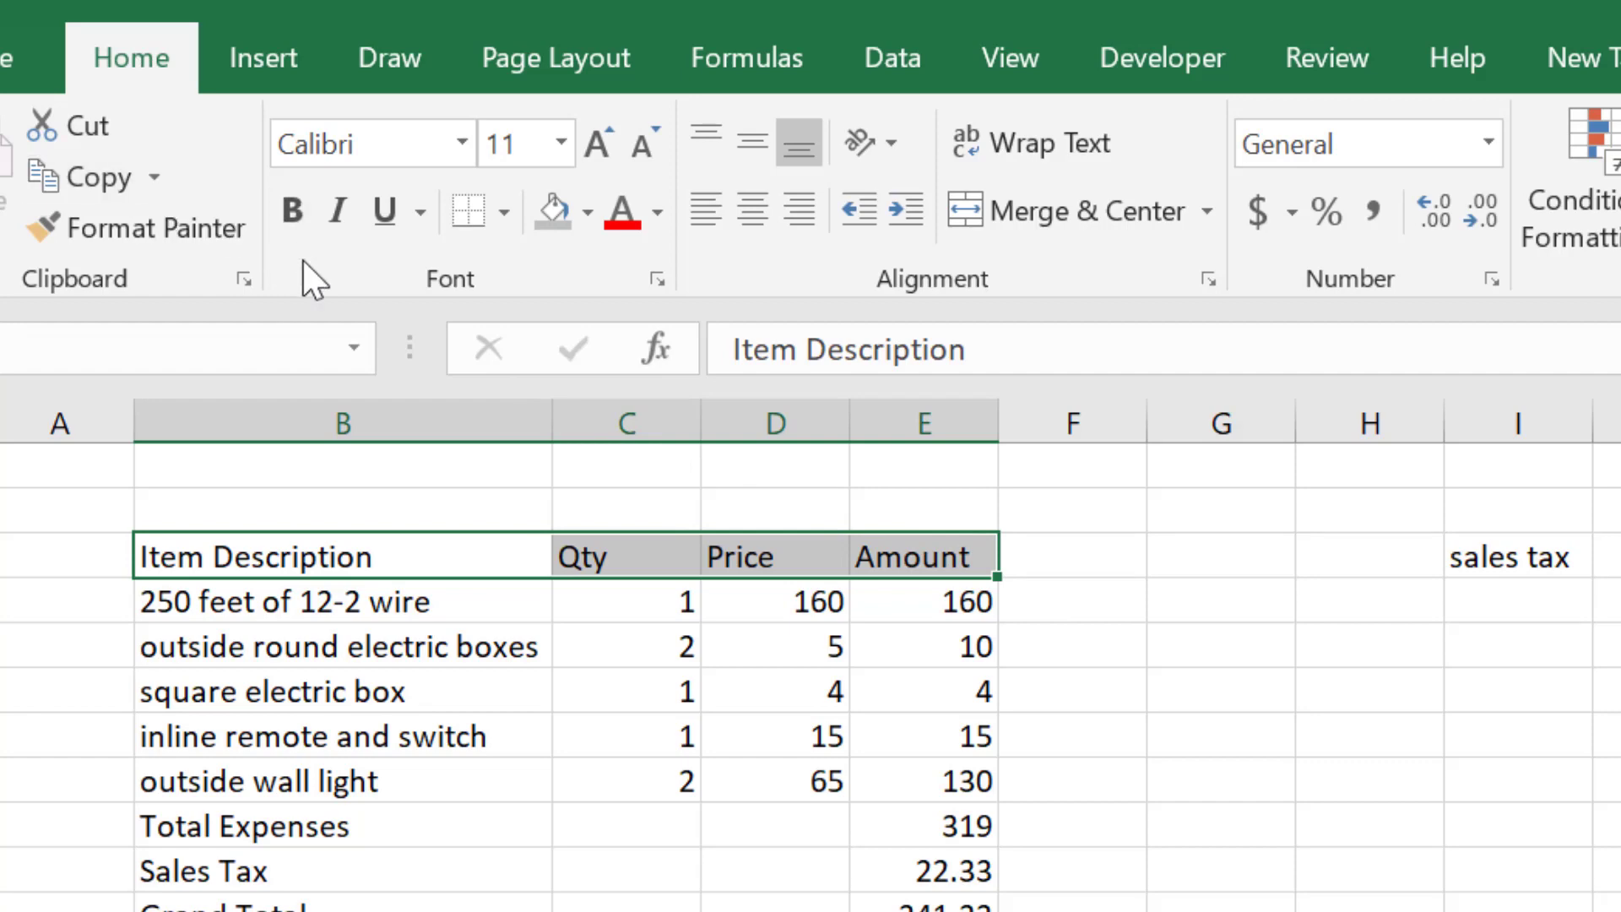
pyautogui.click(301, 205)
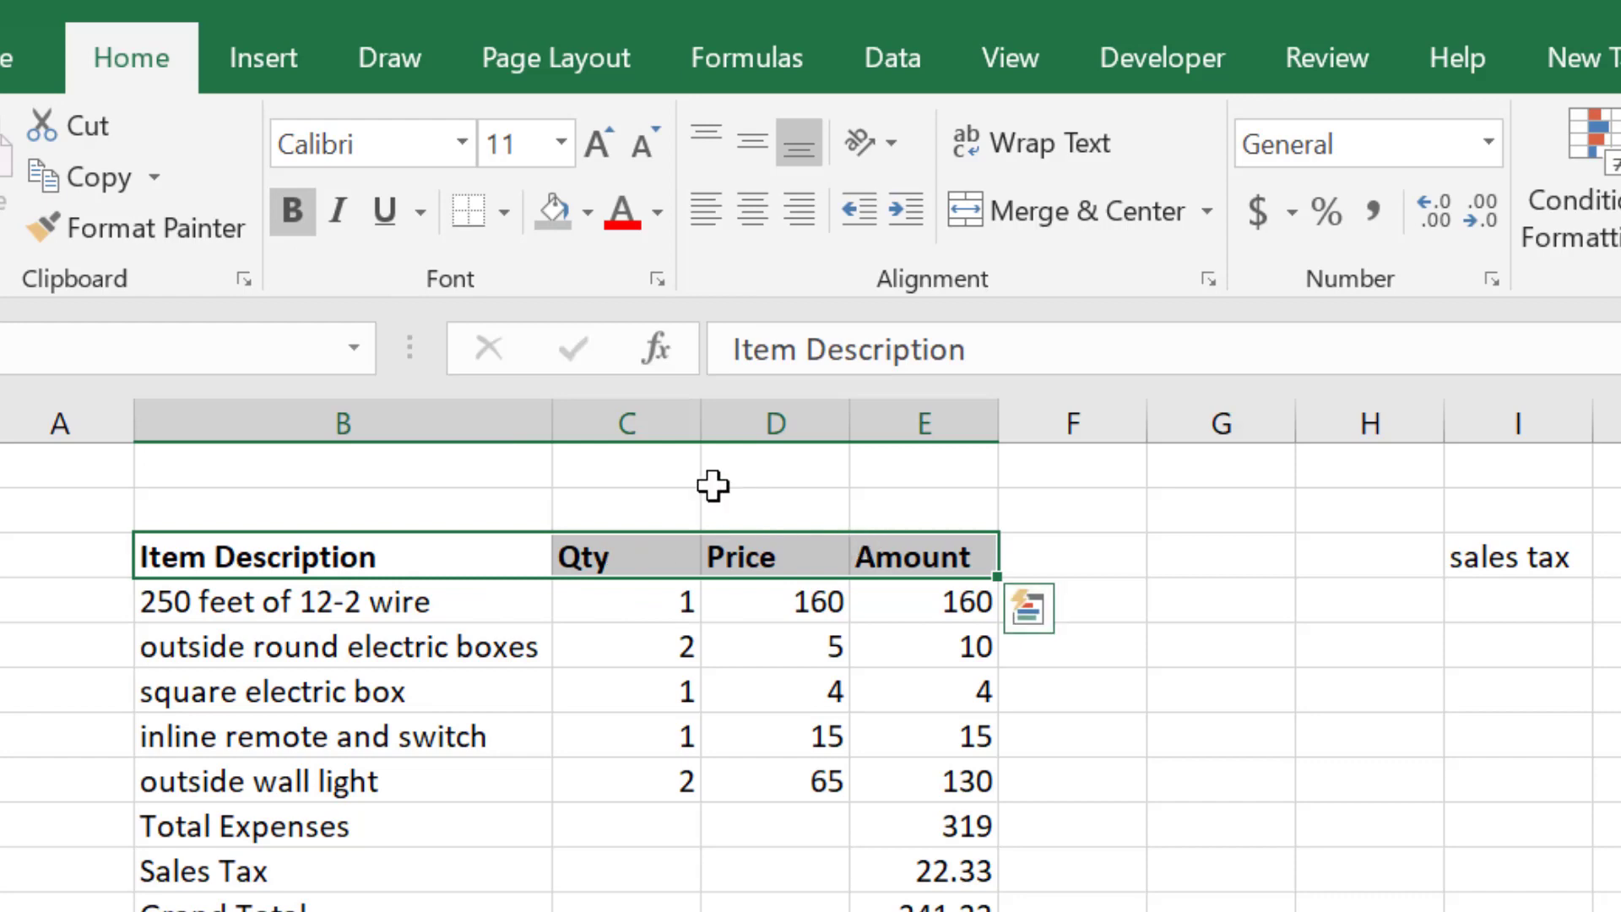
pyautogui.click(292, 212)
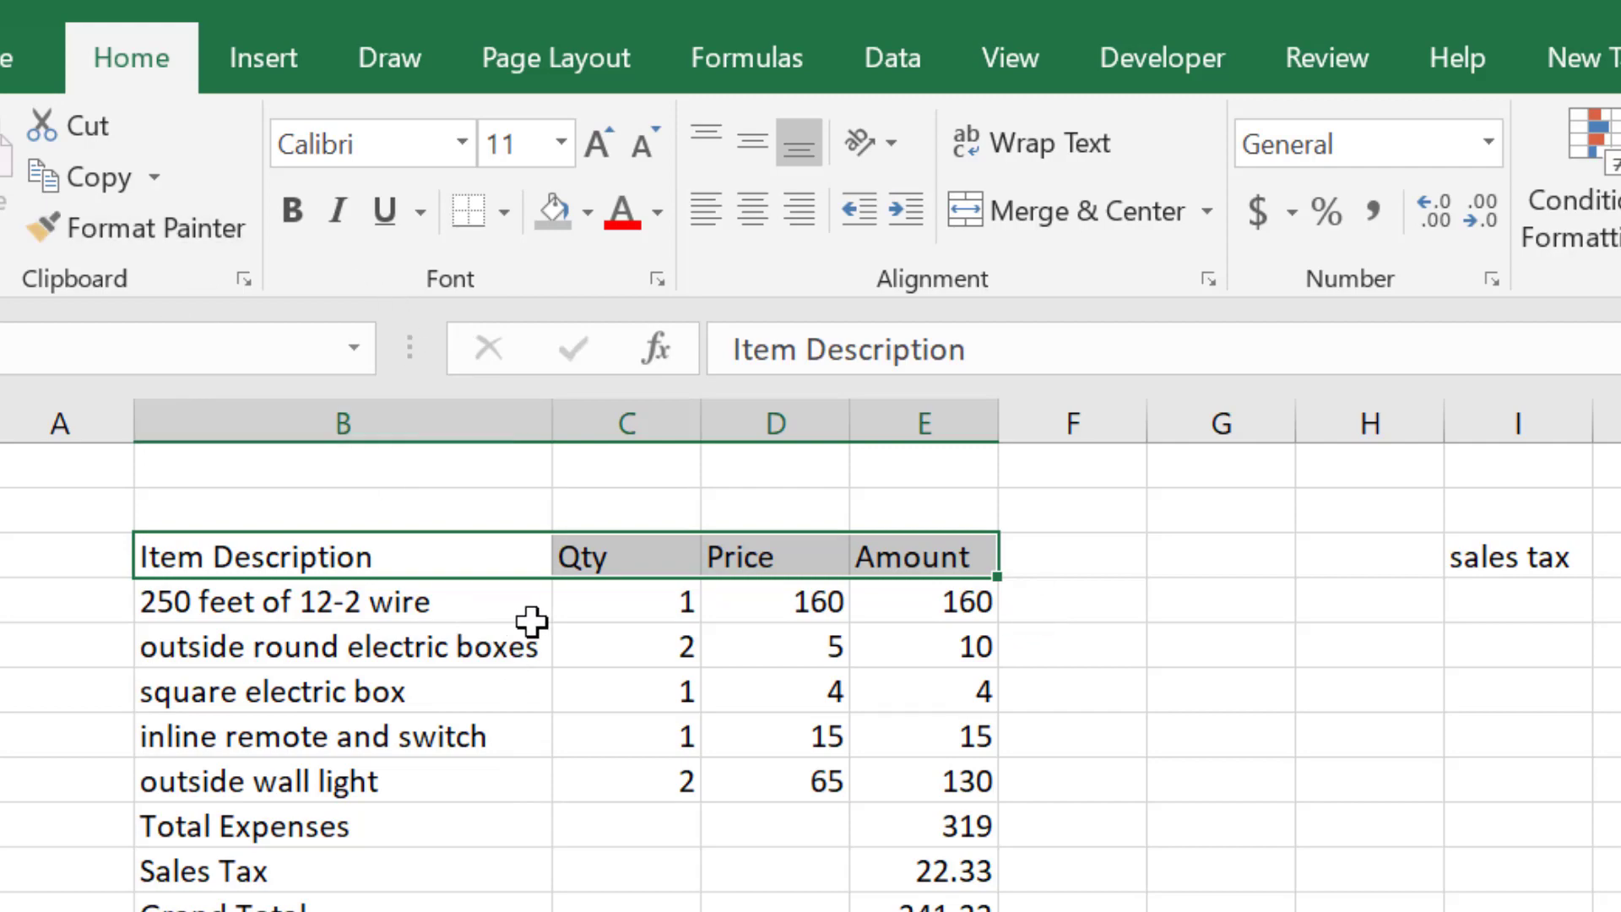
pyautogui.click(290, 217)
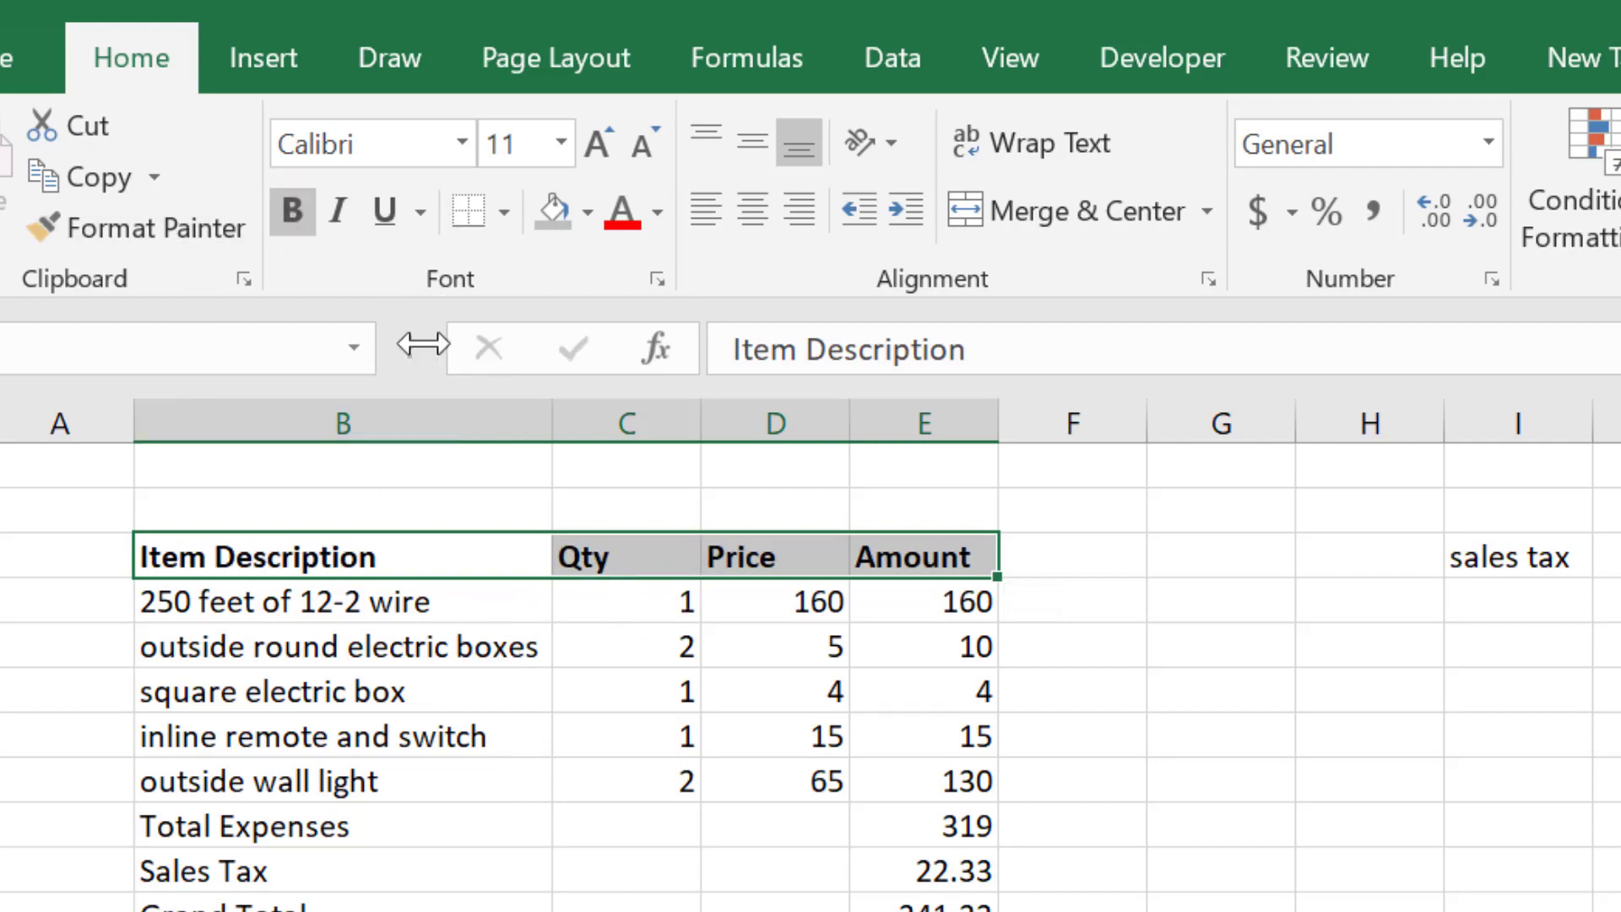
pyautogui.click(636, 861)
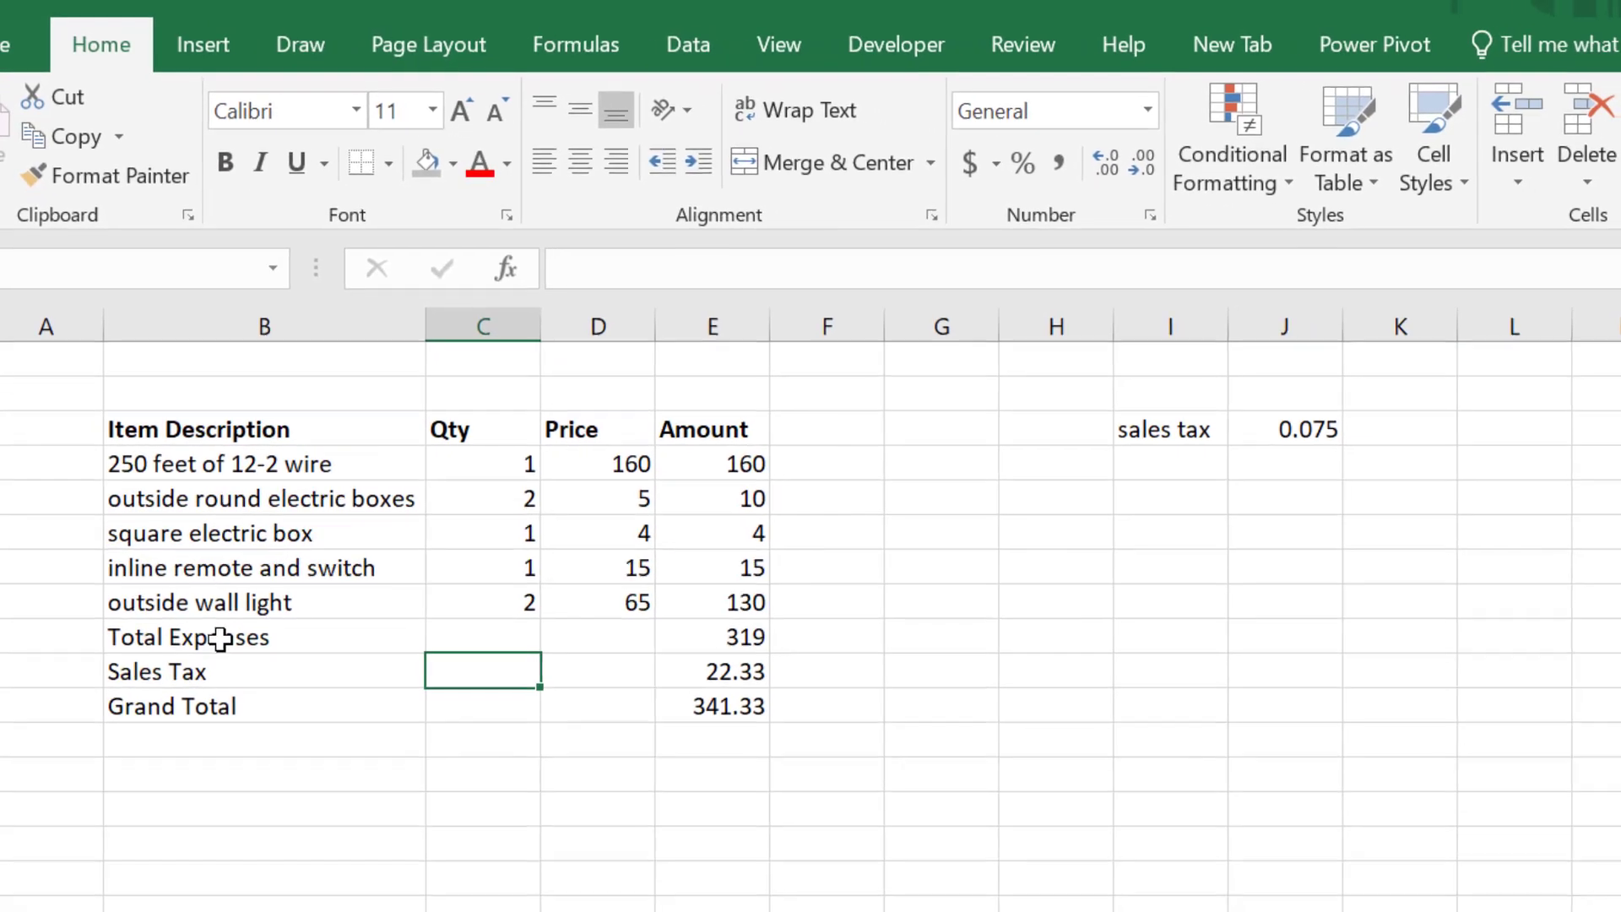
# - Bold the Total Expenses, Sales Tax and Grand Total labels in B9:B11
pyautogui.moveTo(220, 639); pyautogui.dragTo(217, 698)
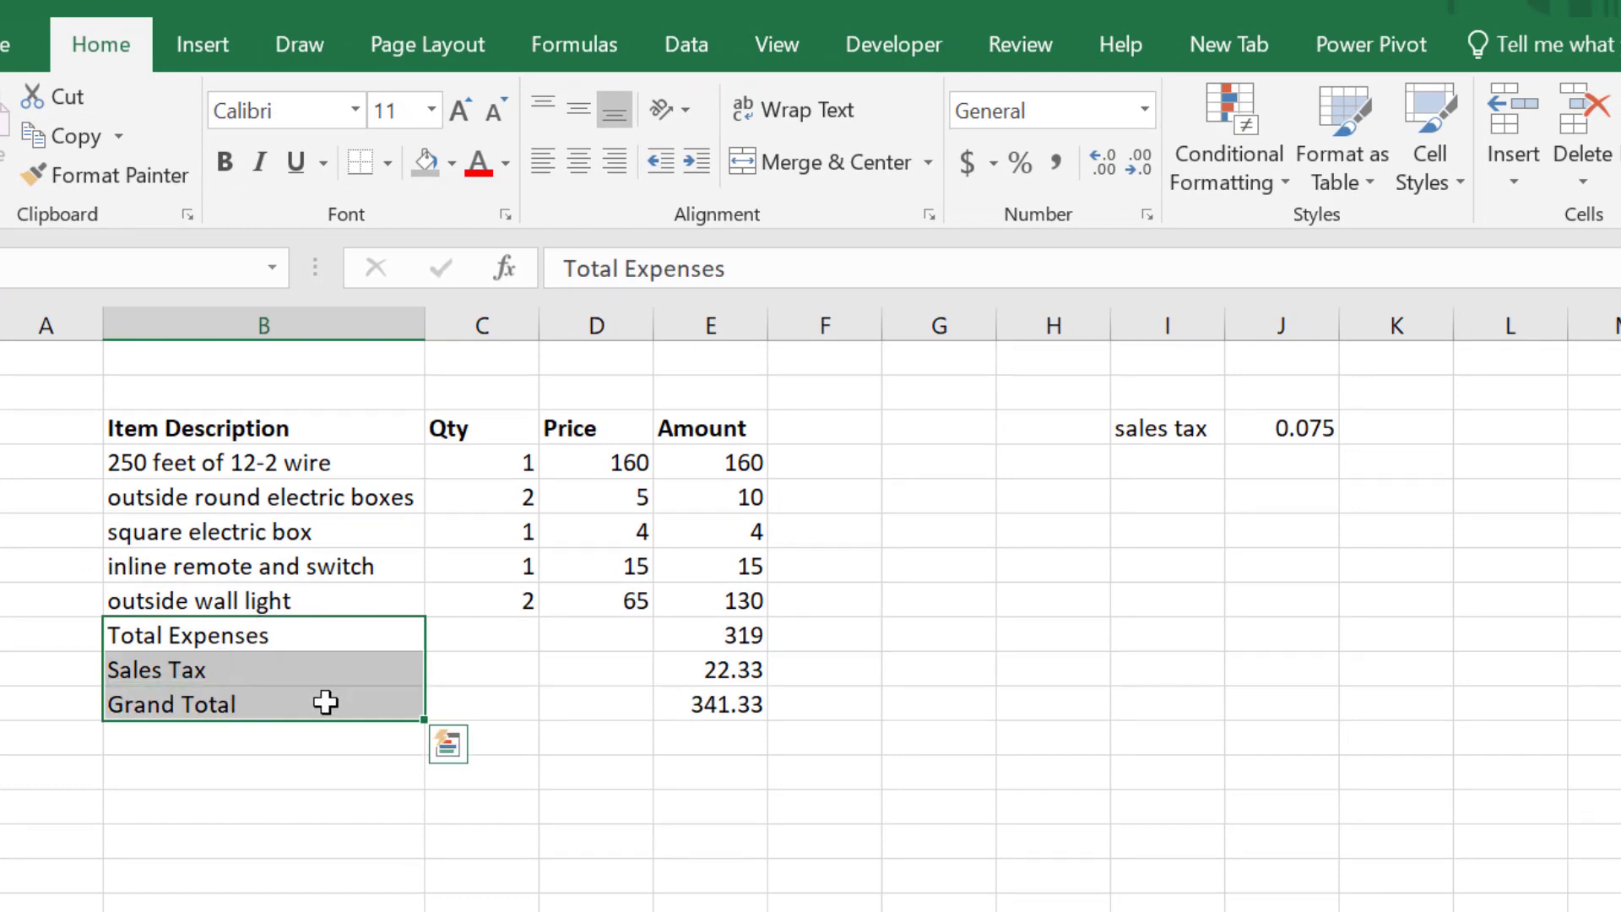
pyautogui.click(224, 162)
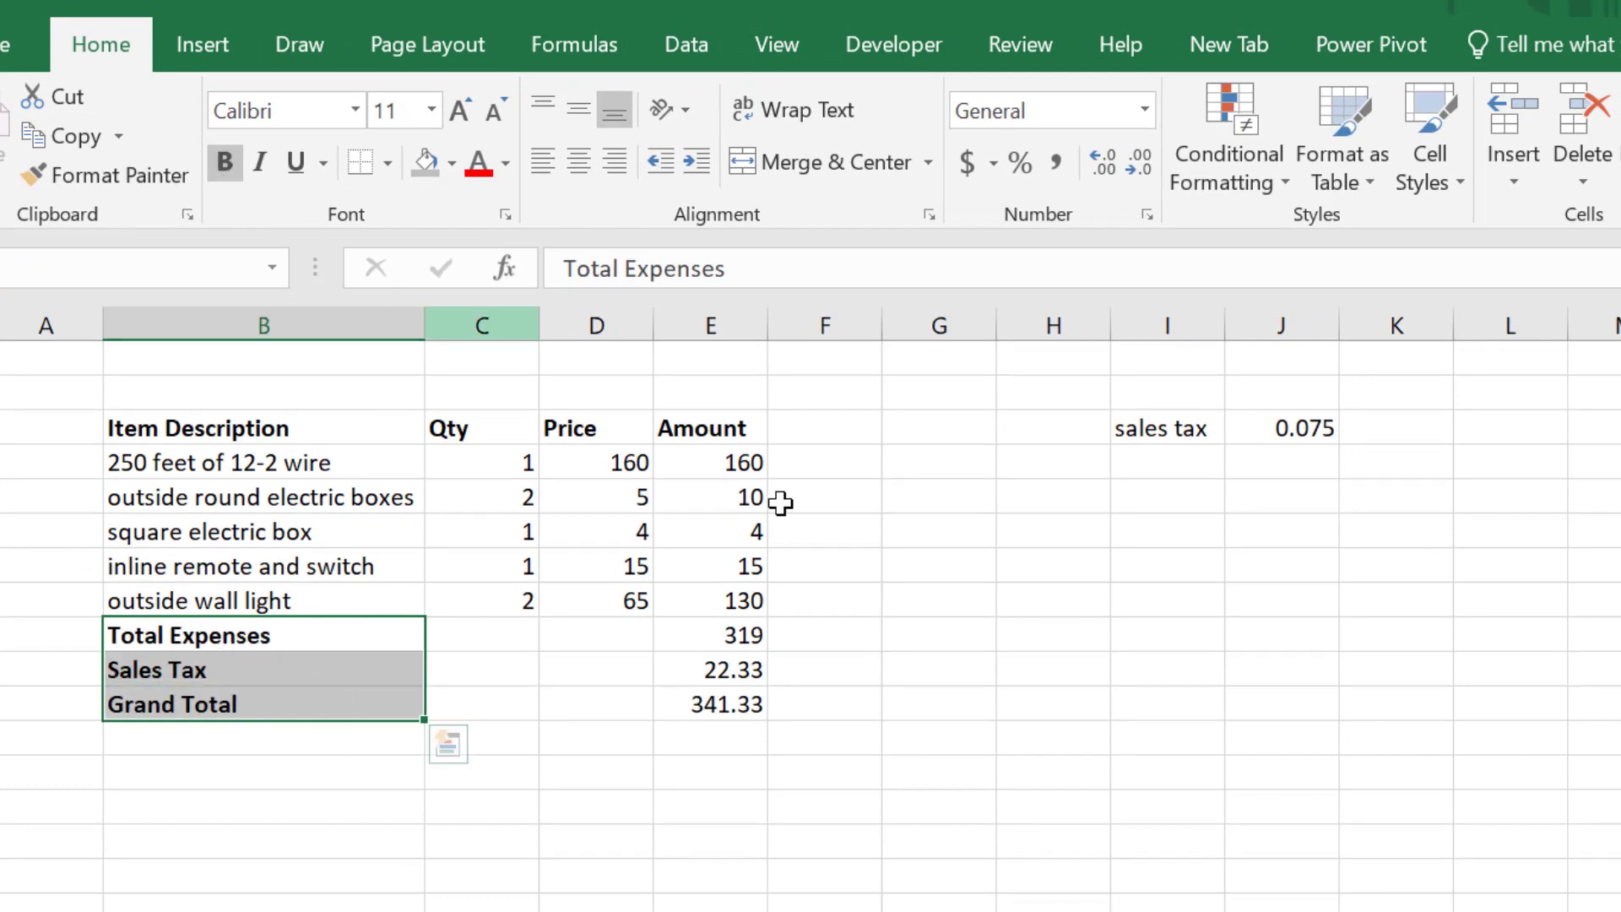
pyautogui.click(1050, 676)
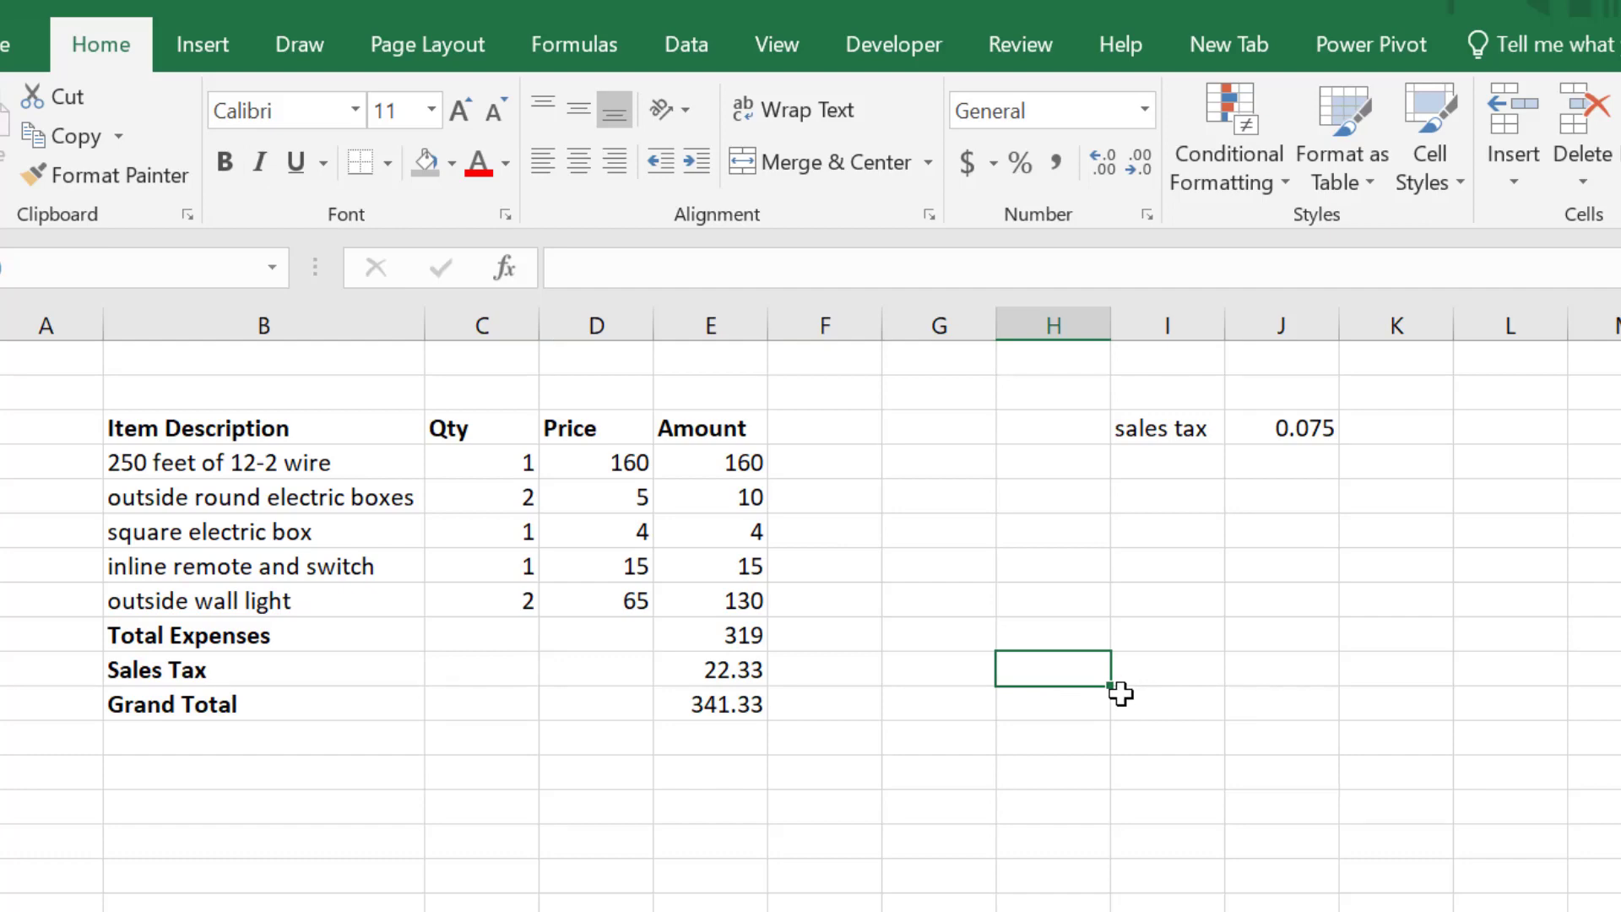
pyautogui.click(726, 604)
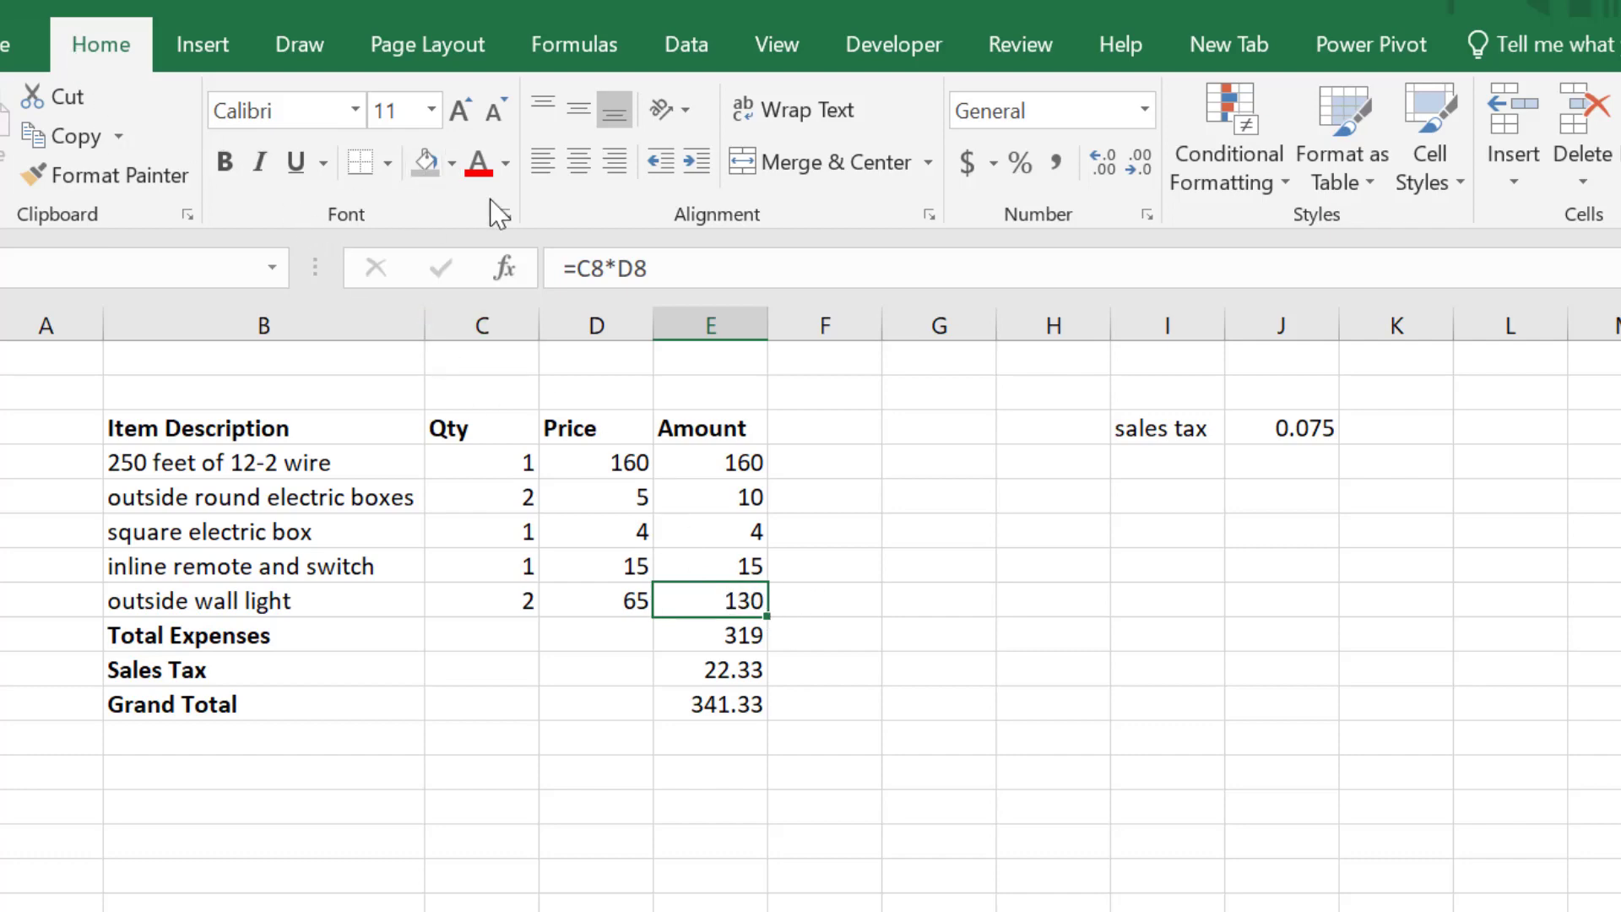
# - Add a single bottom border under the outside wall light amount in E8
pyautogui.click(390, 164)
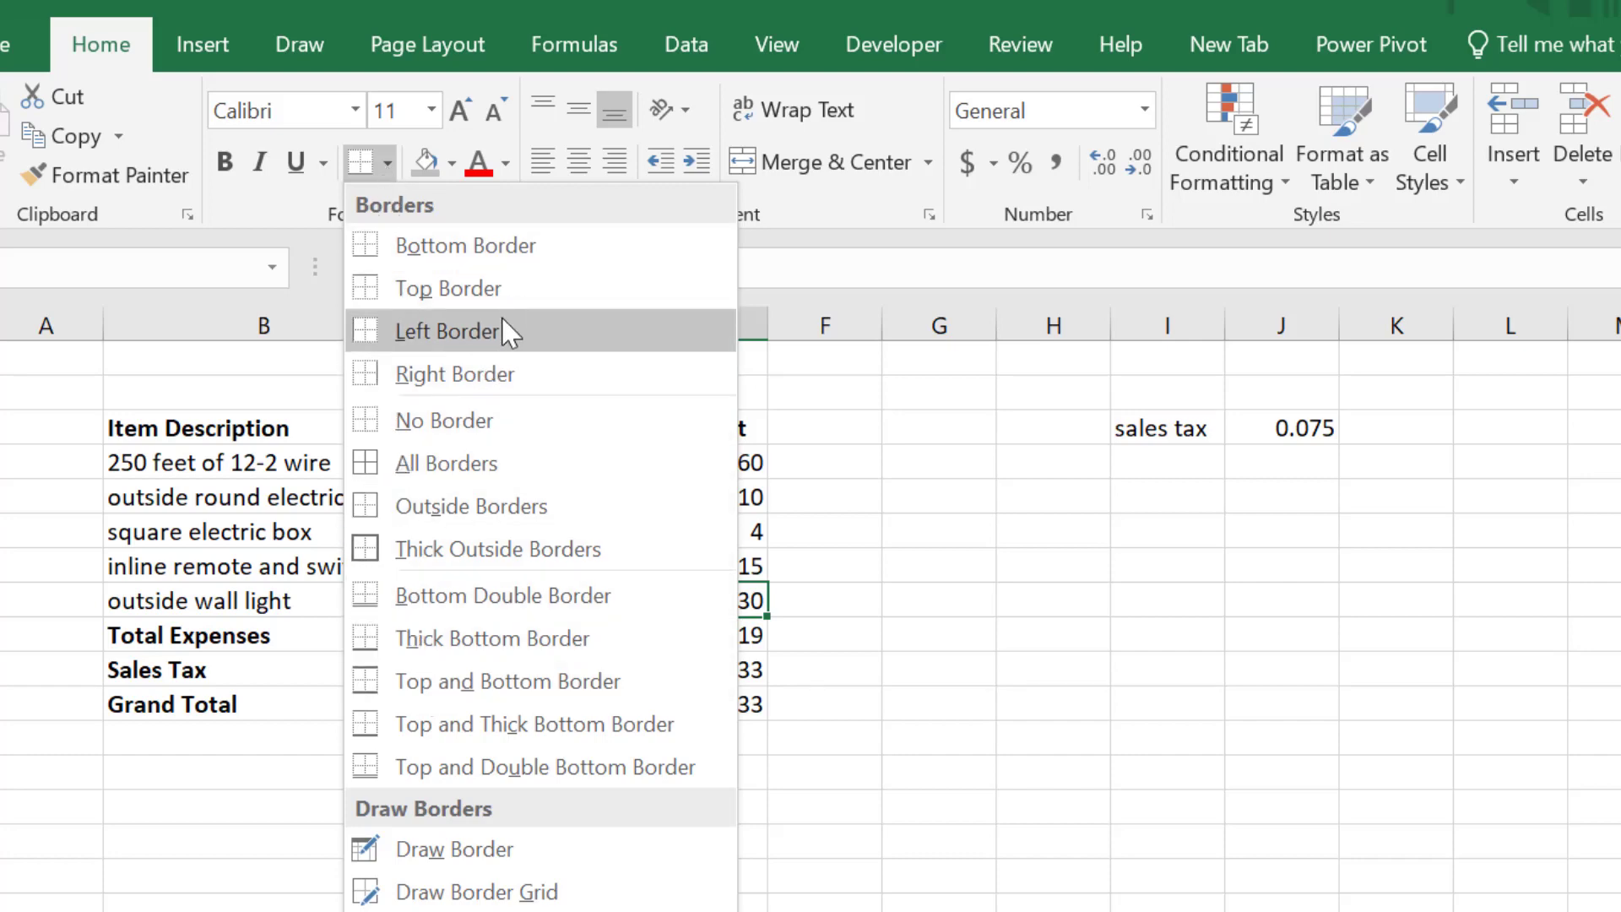
pyautogui.click(499, 256)
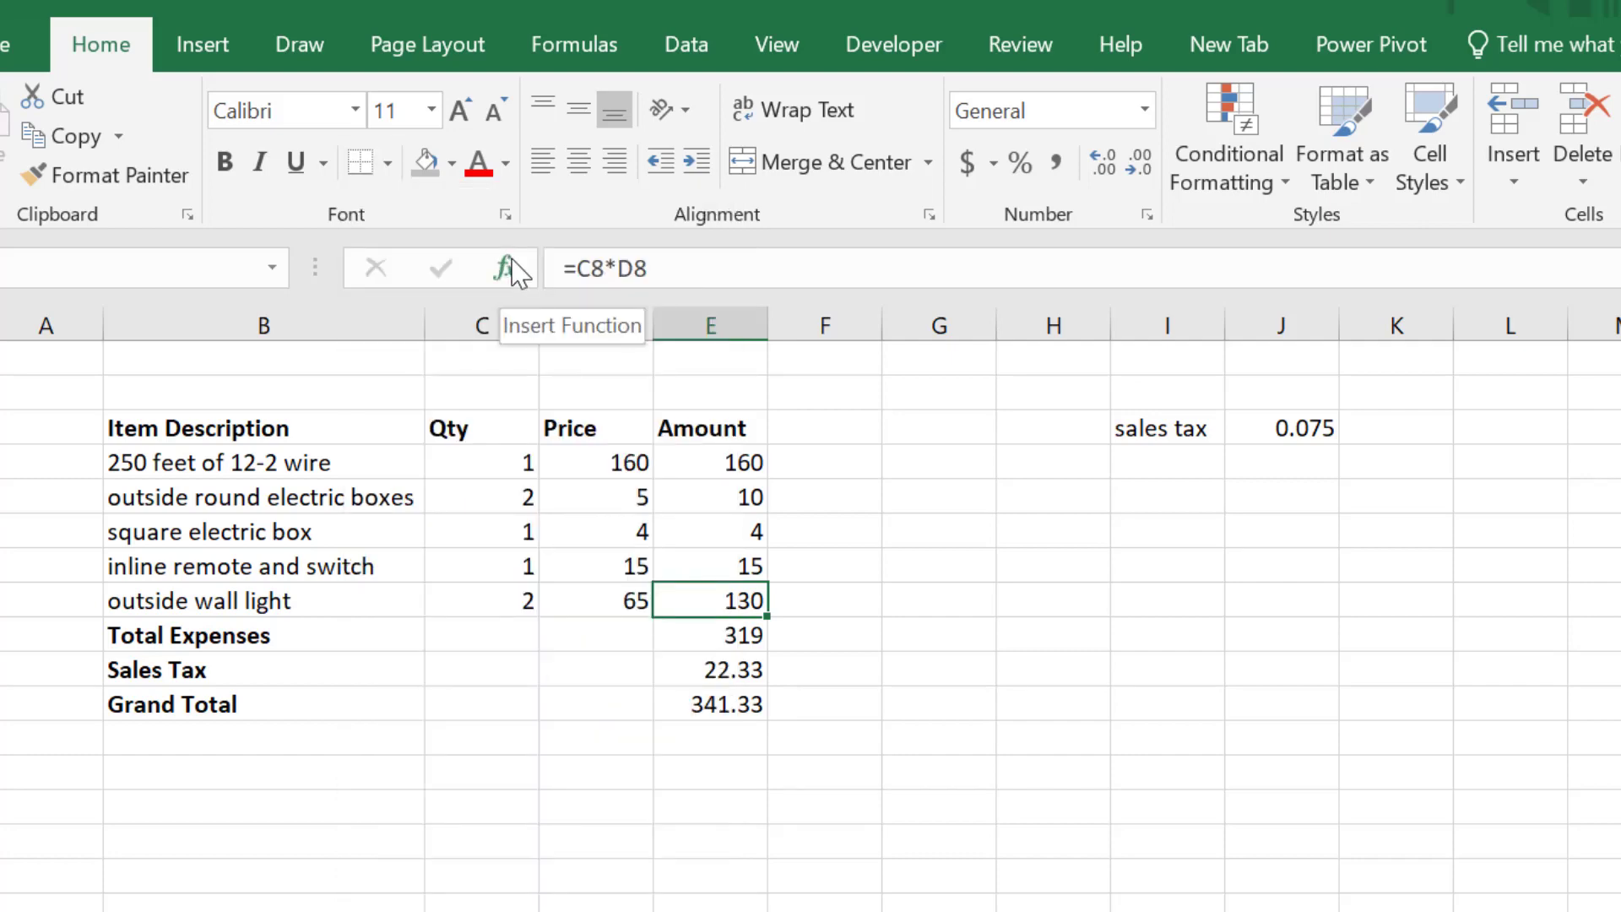
pyautogui.click(969, 595)
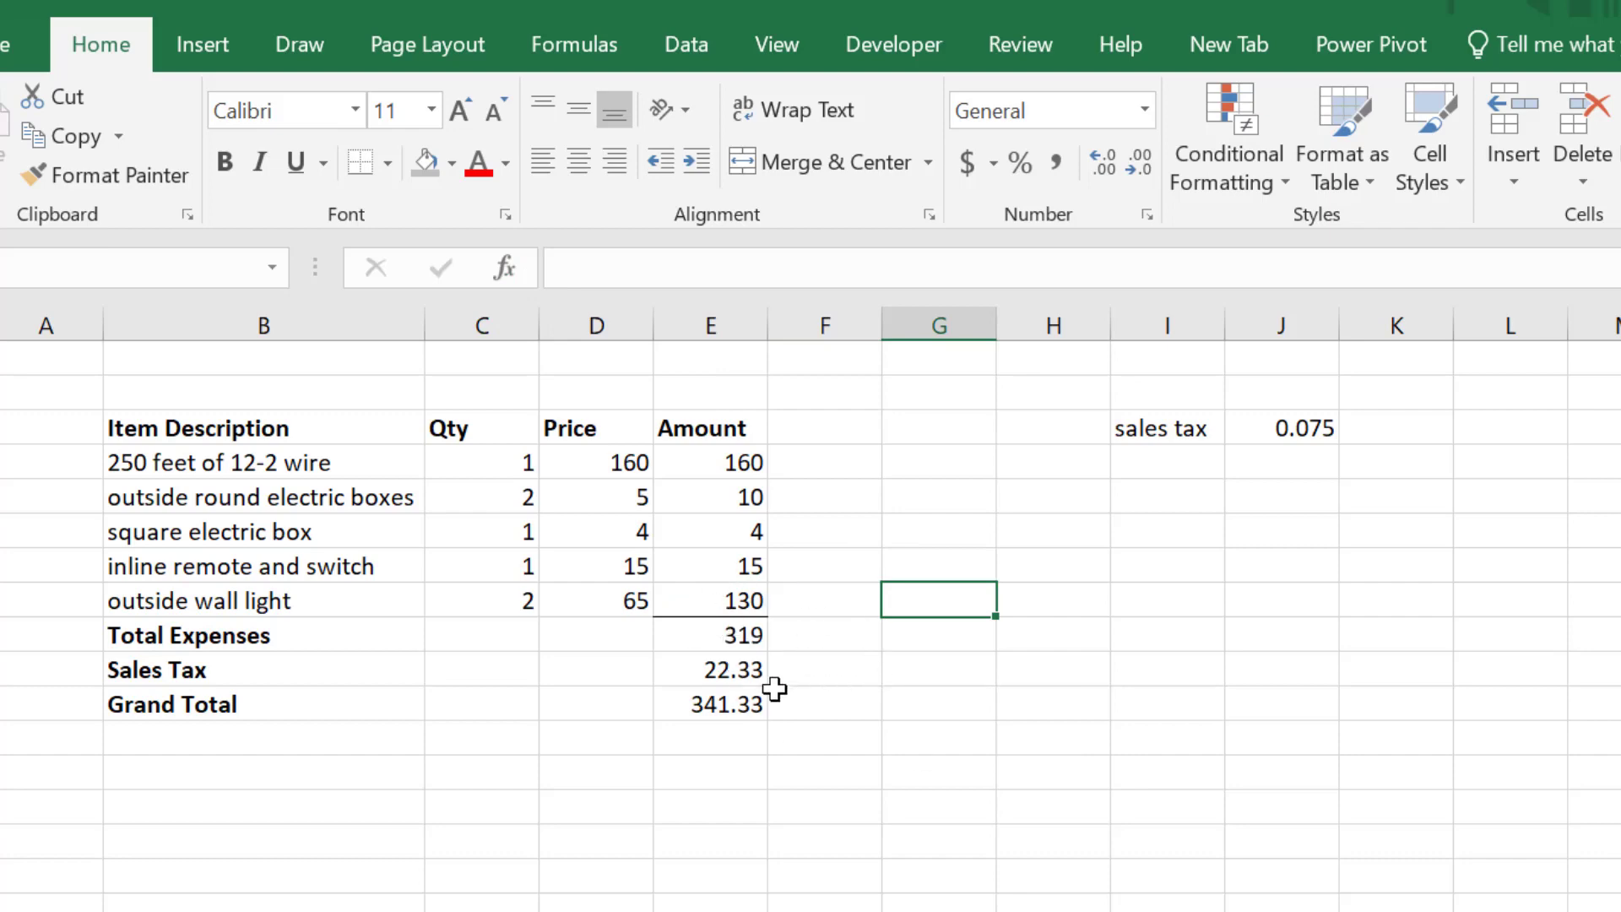
# - Put a bottom double border under the 341.33 Grand Total in E11
pyautogui.click(738, 672)
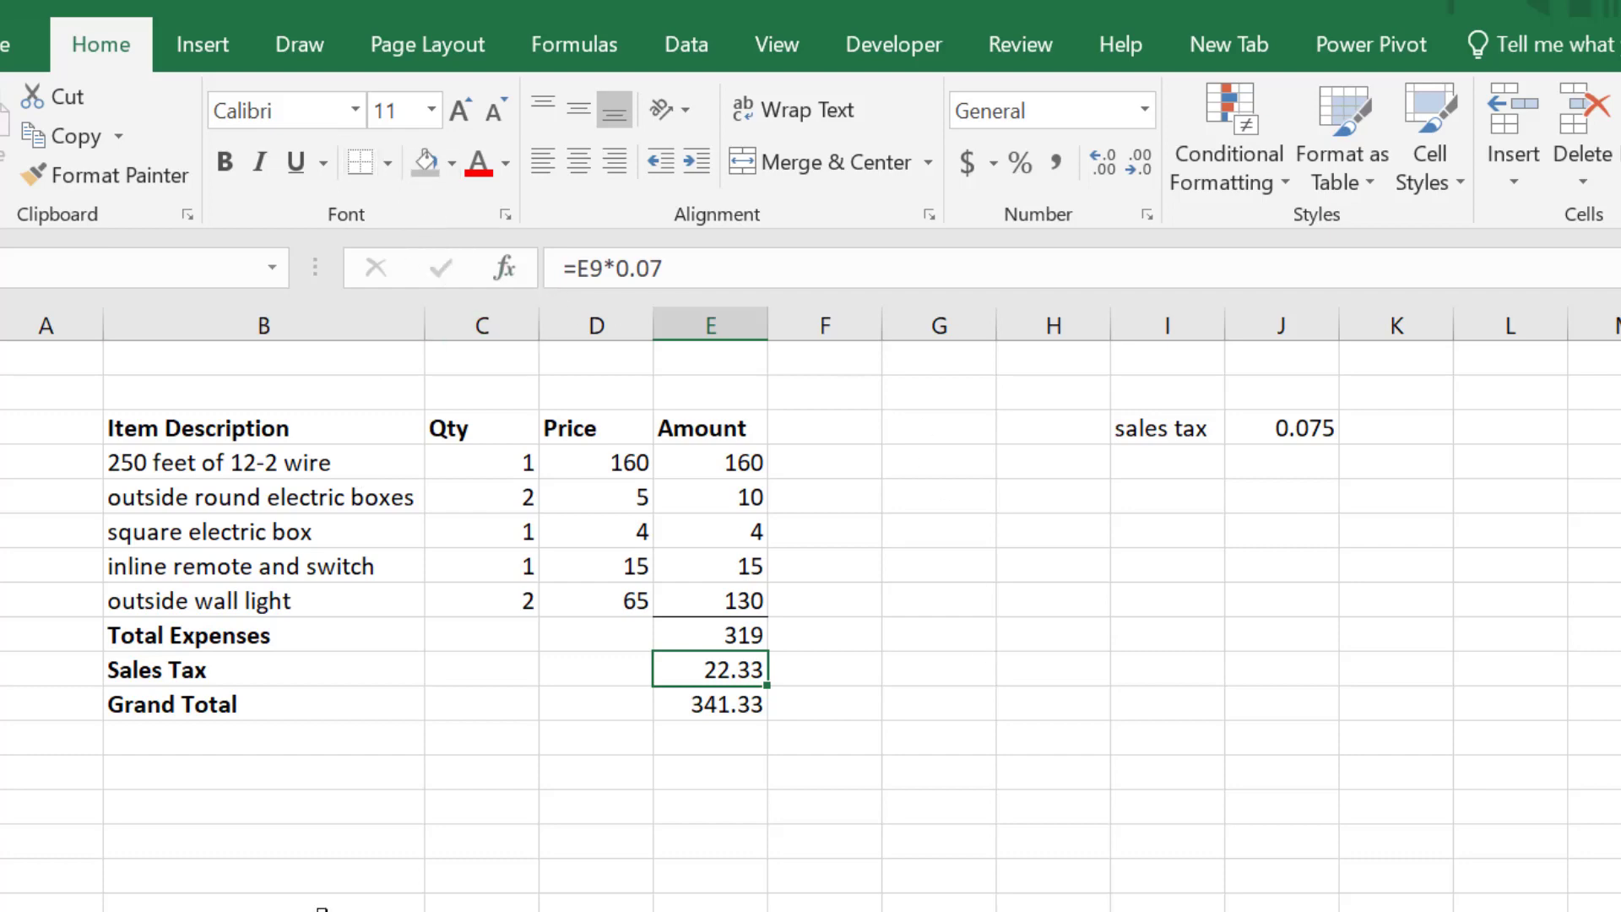
pyautogui.click(897, 674)
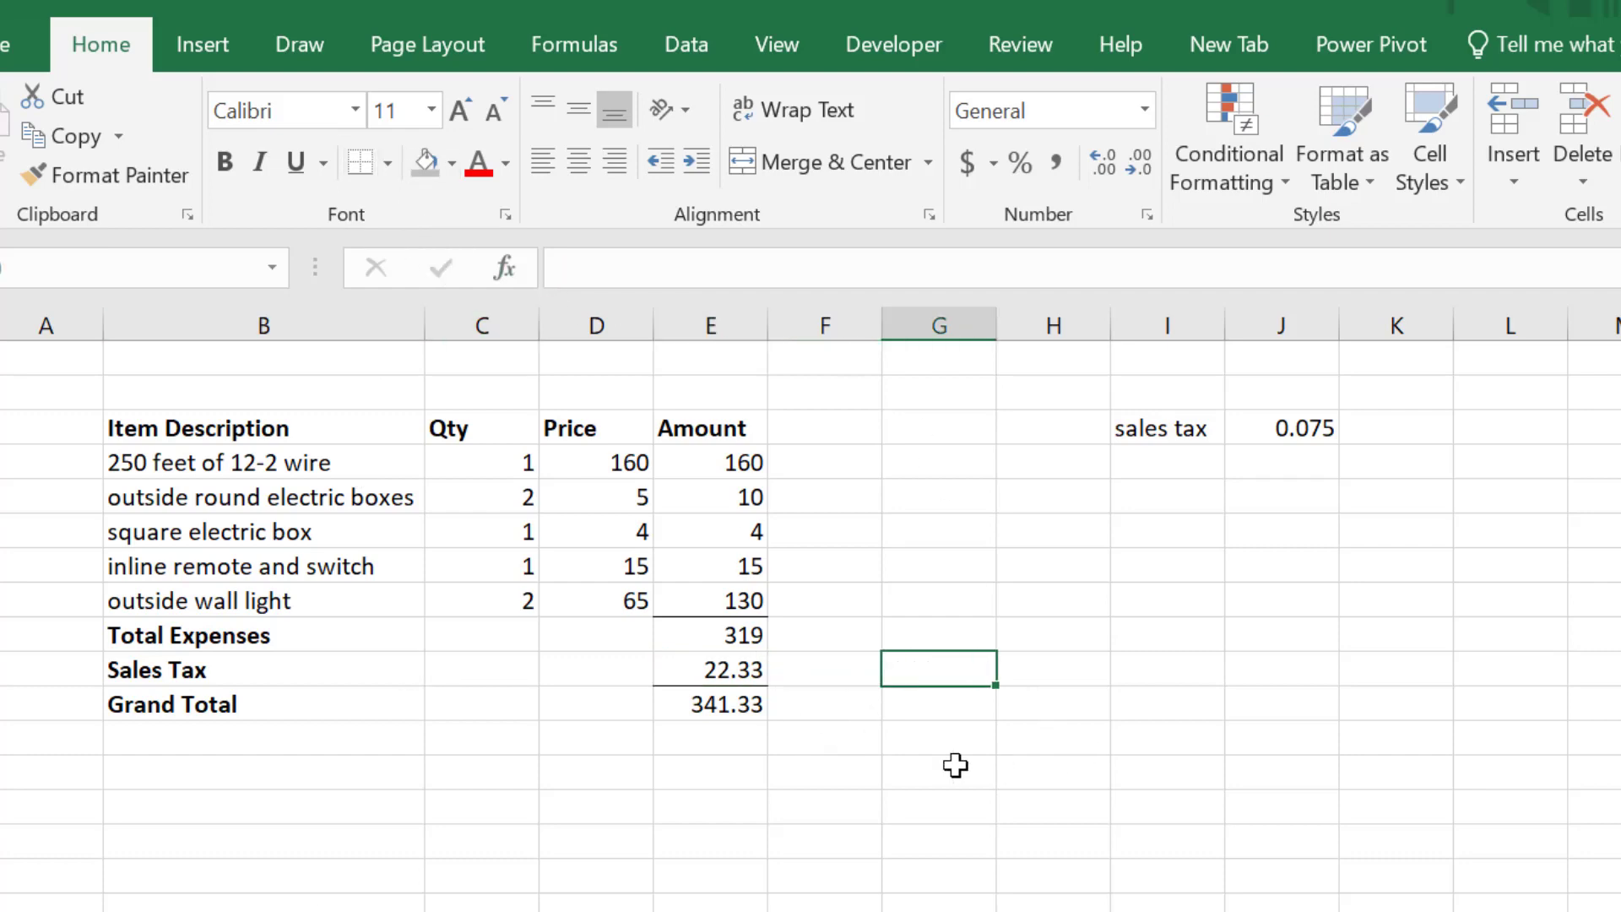
pyautogui.click(742, 706)
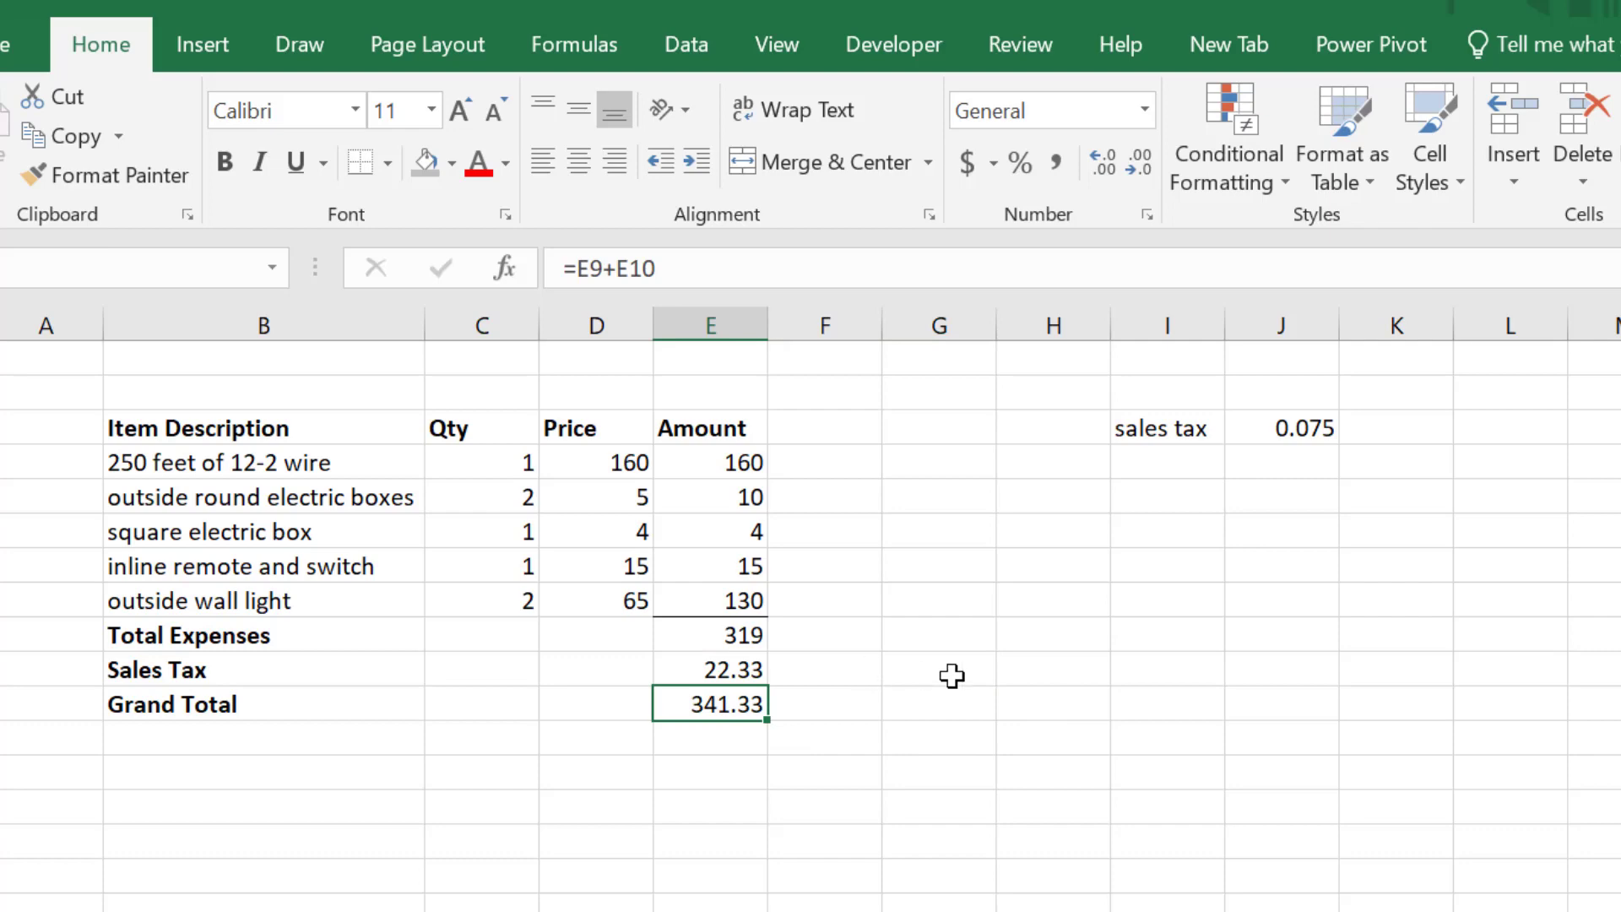
pyautogui.click(387, 164)
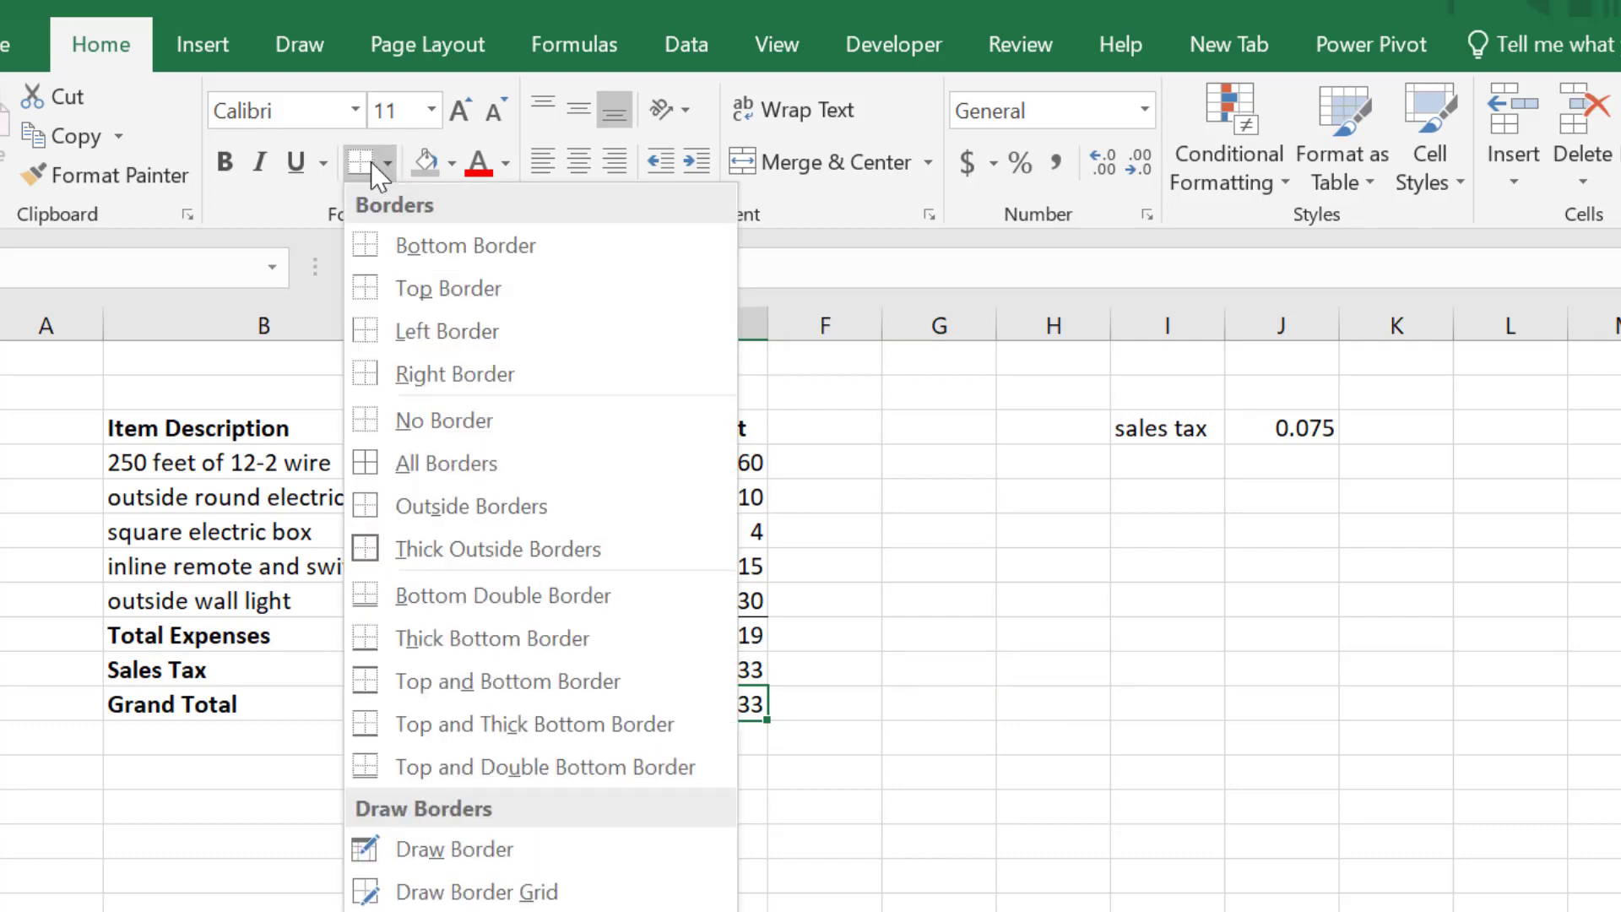
pyautogui.click(512, 600)
pyautogui.click(841, 668)
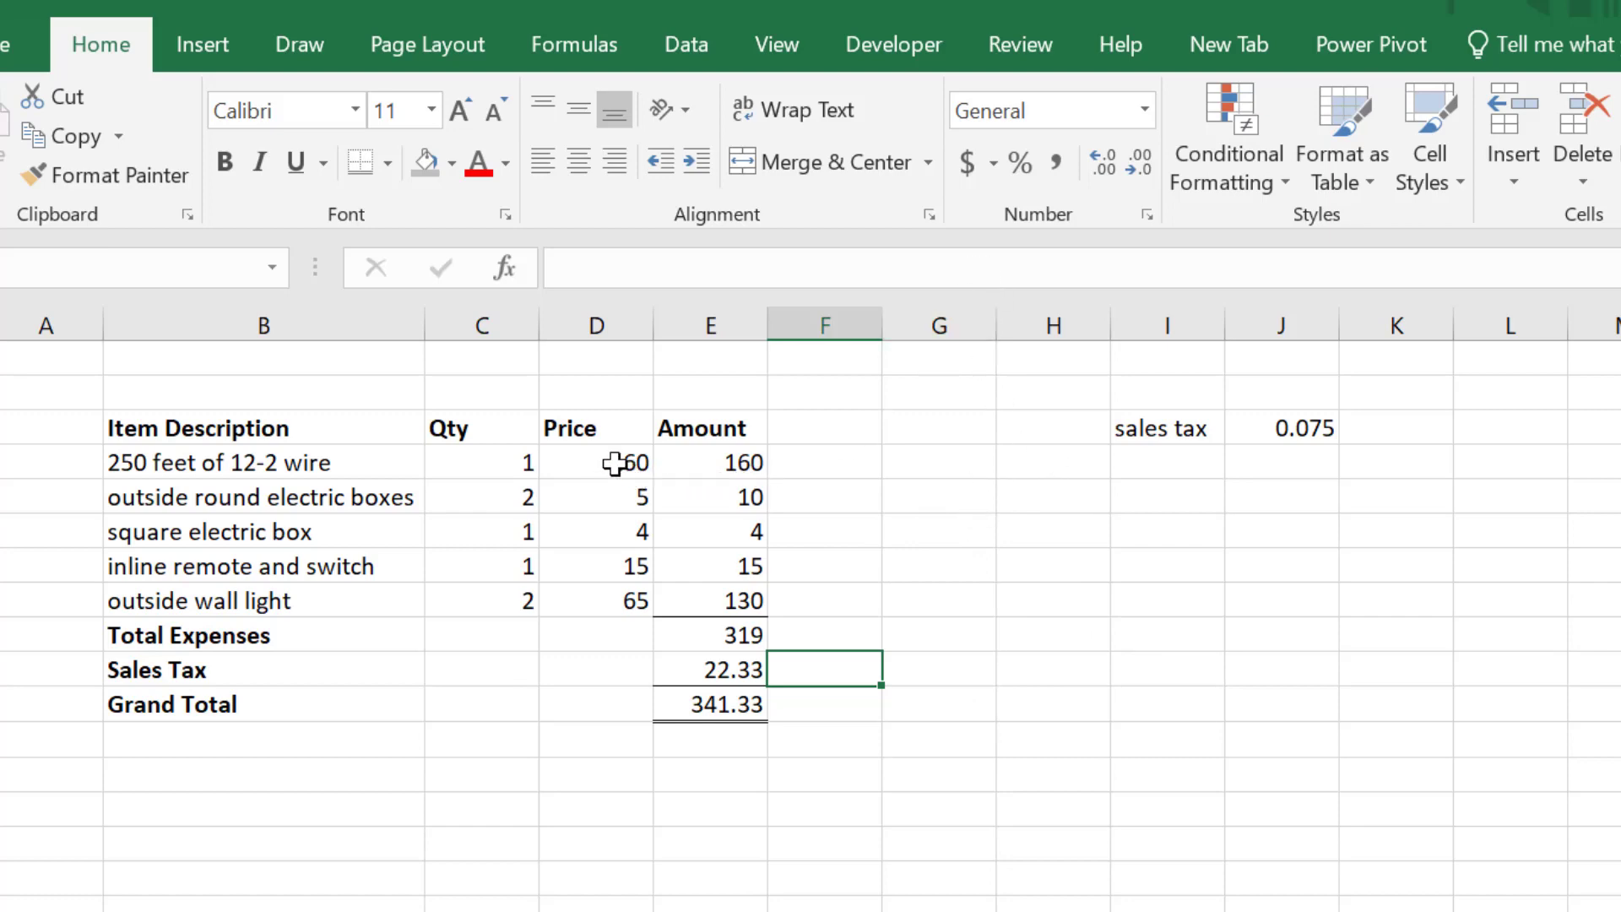
# - Format all prices, amounts and totals with two decimals, e.g. 319.00 and 341.33
pyautogui.click(647, 463)
pyautogui.moveTo(650, 463); pyautogui.dragTo(676, 703)
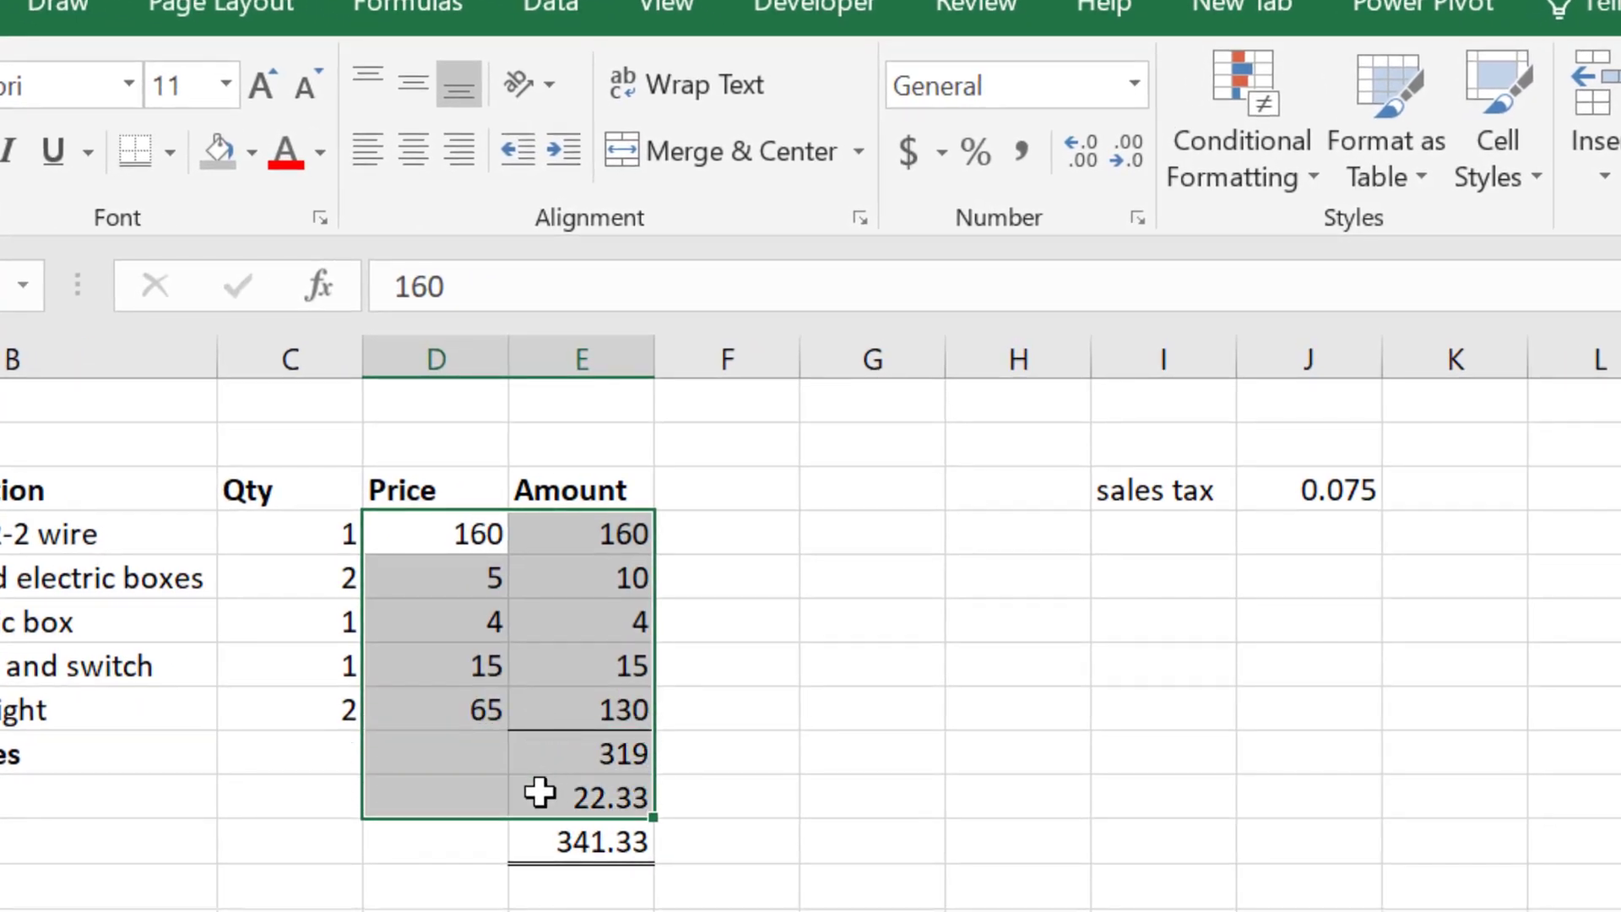
pyautogui.moveTo(543, 836); pyautogui.dragTo(547, 838)
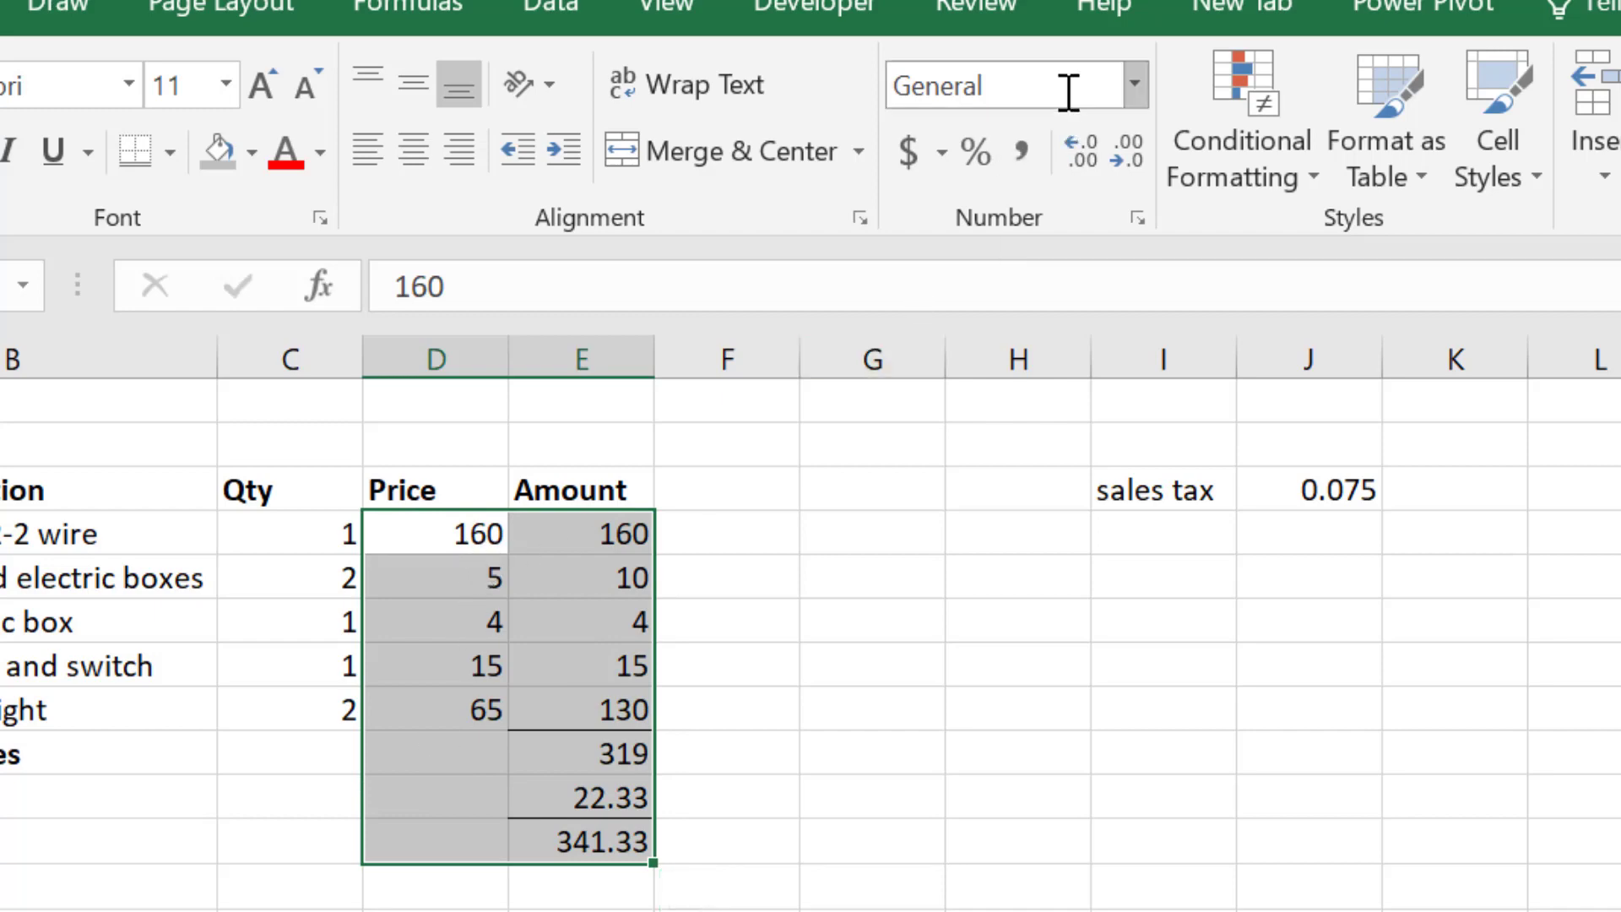
pyautogui.click(1086, 157)
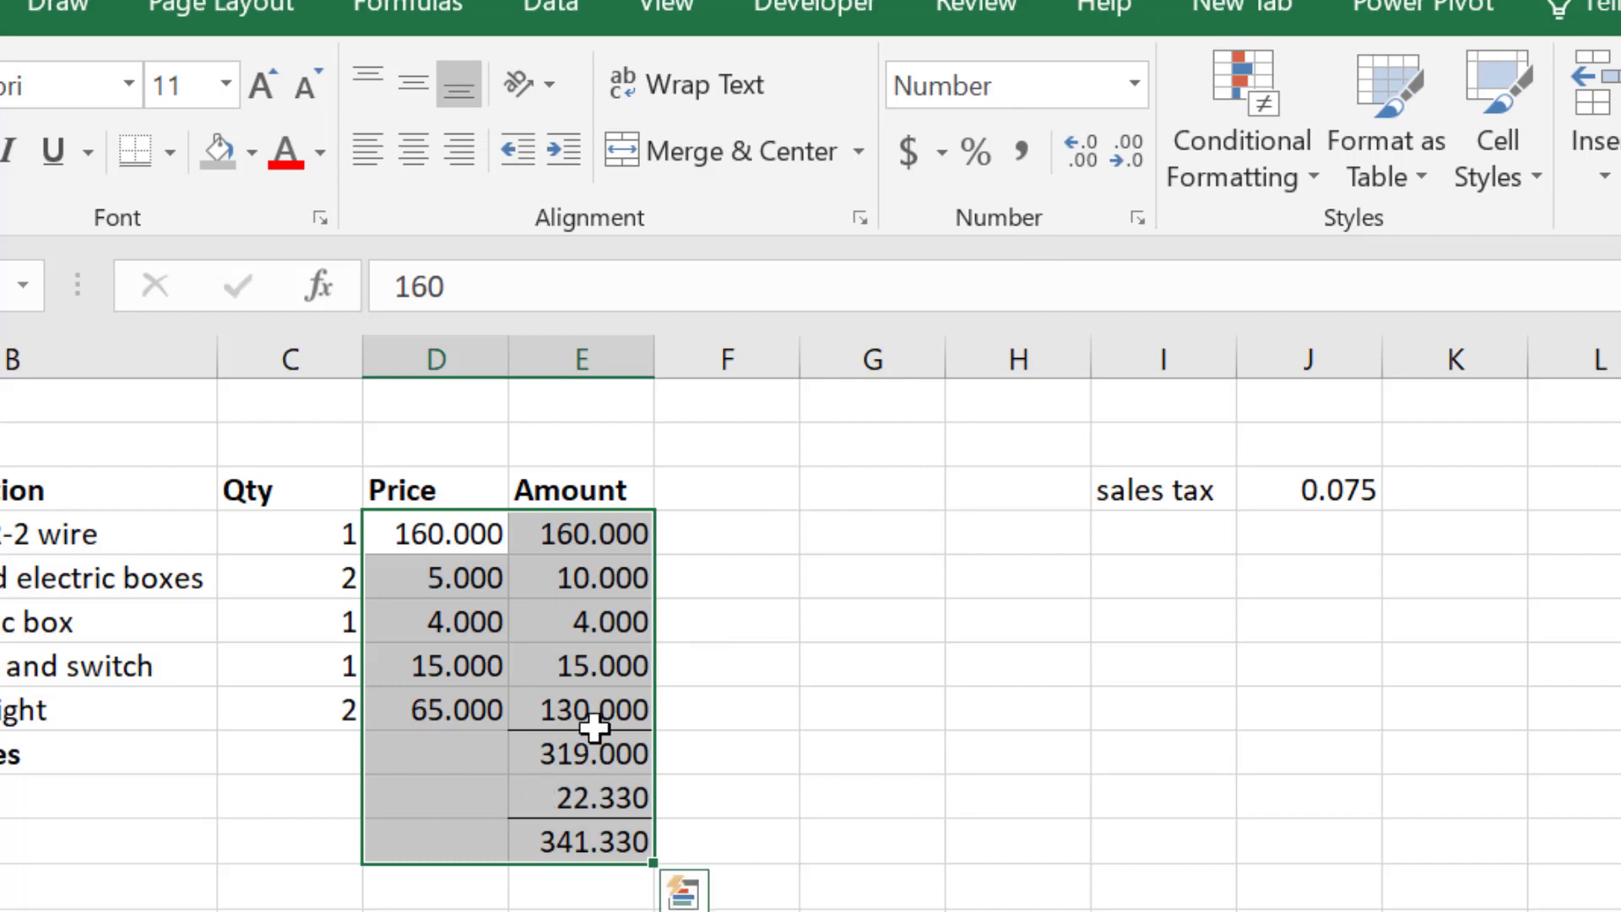
pyautogui.click(1126, 160)
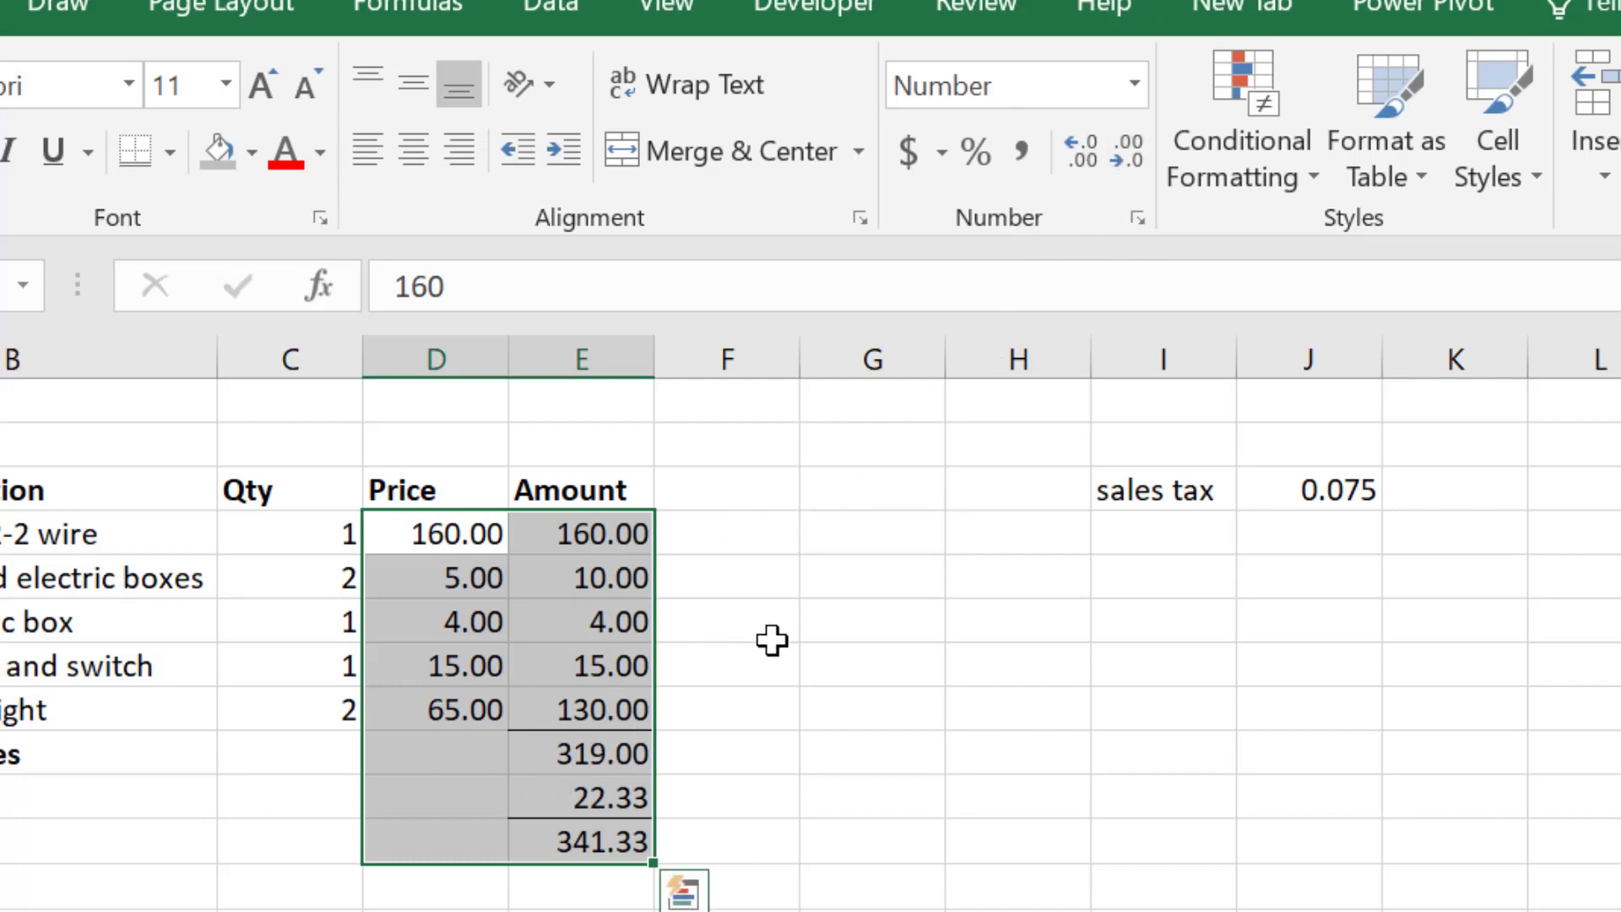
pyautogui.click(764, 729)
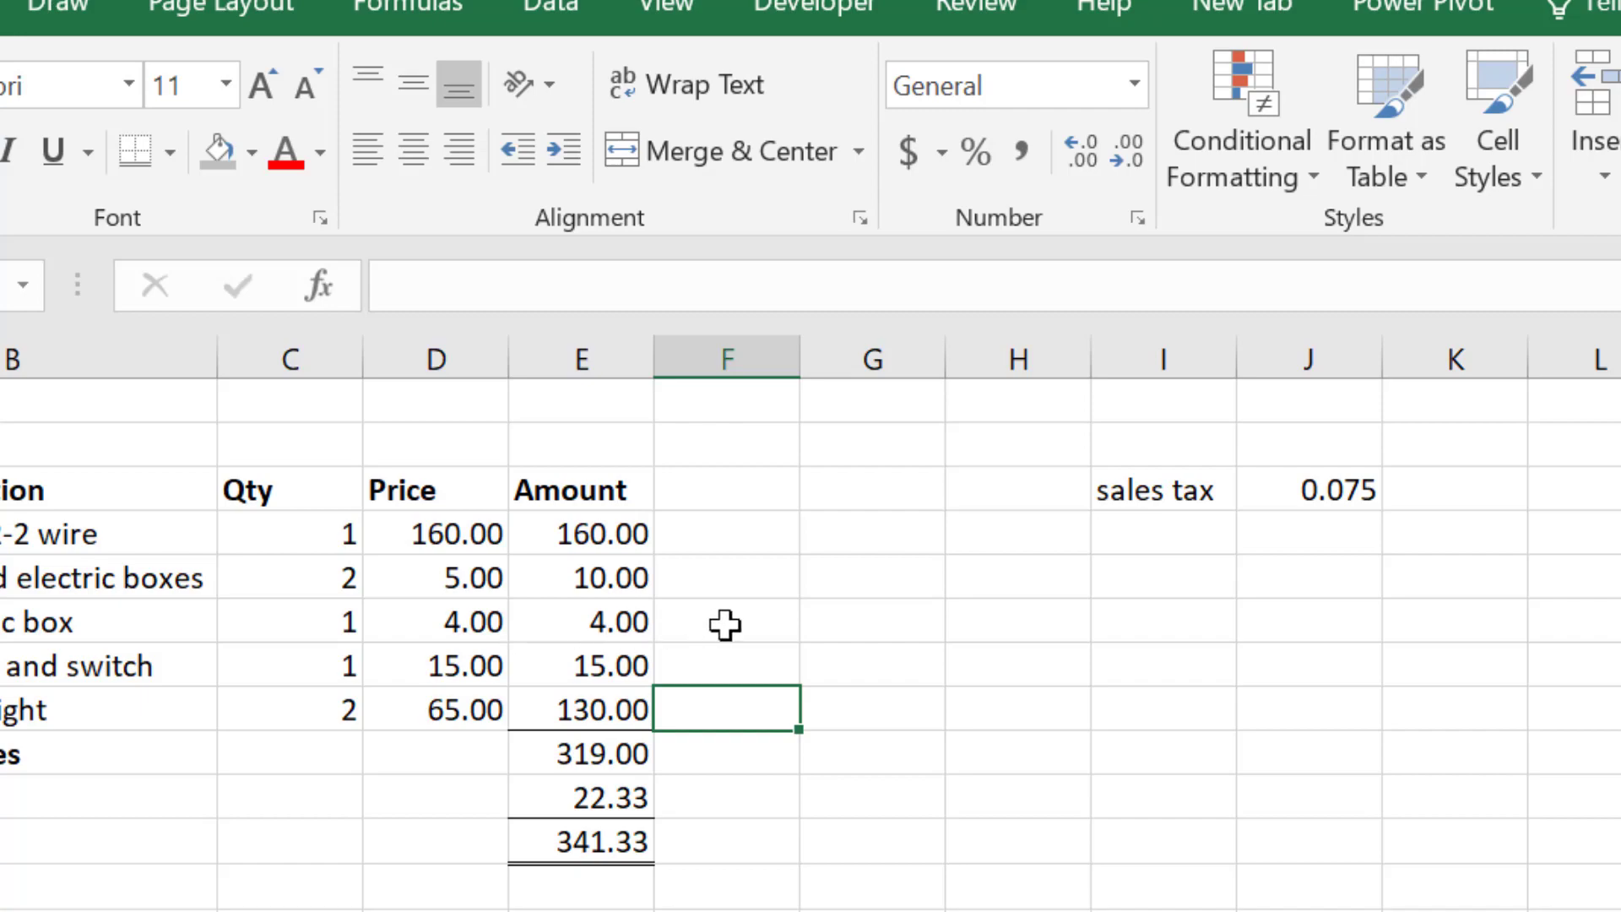
pyautogui.click(895, 681)
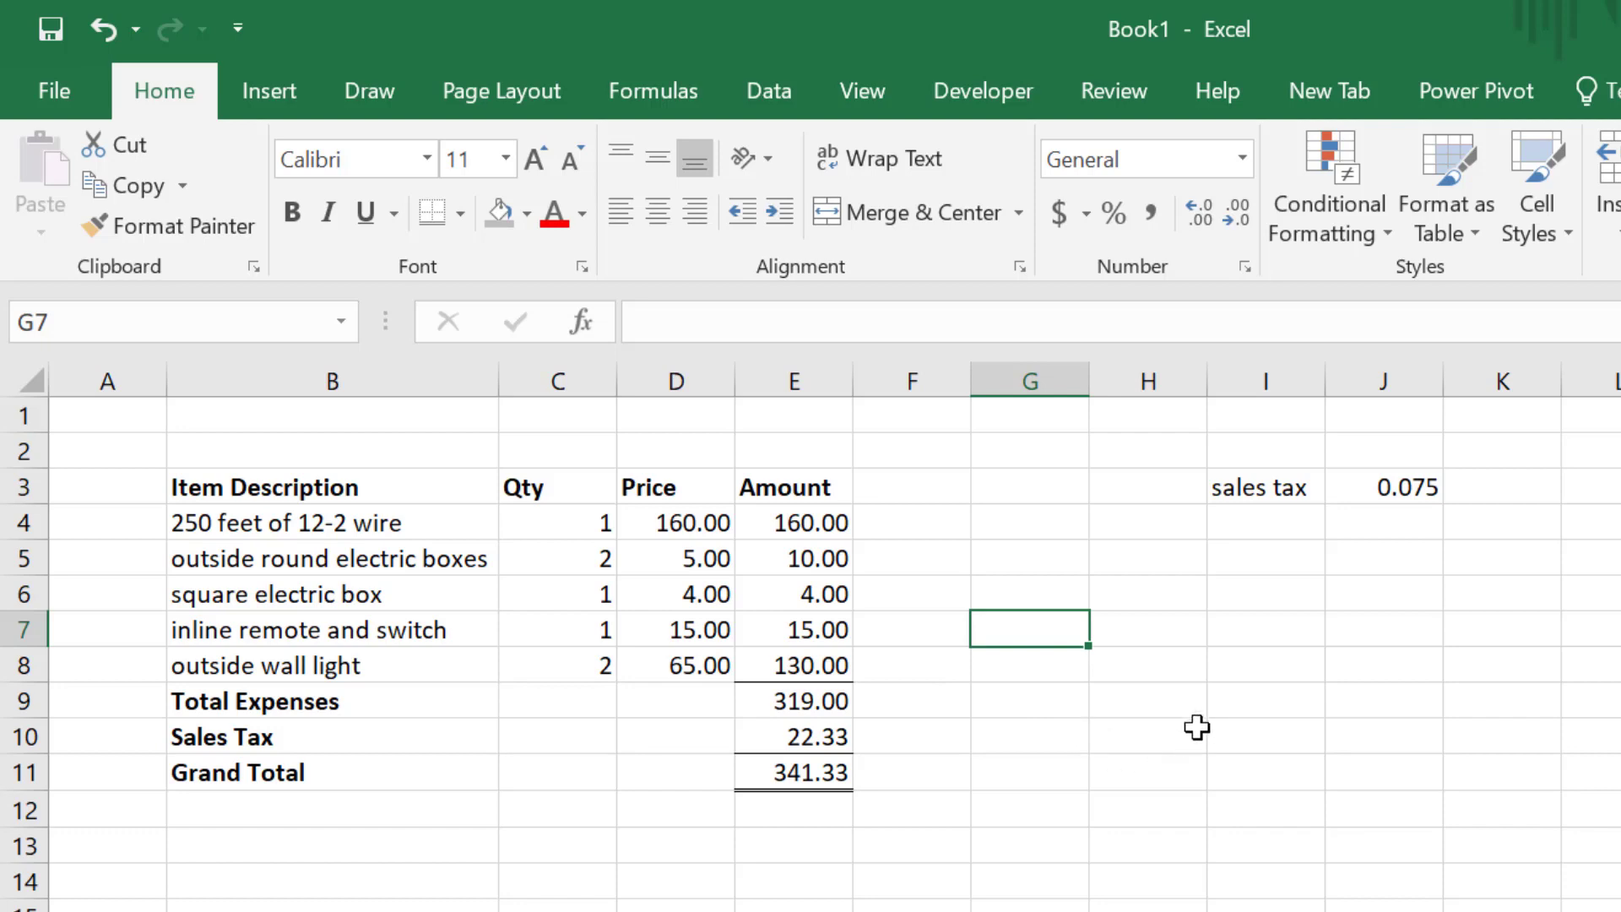
# - Preview the two-page printout, checking page 2 with the split-off sales tax rate
pyautogui.click(555, 107)
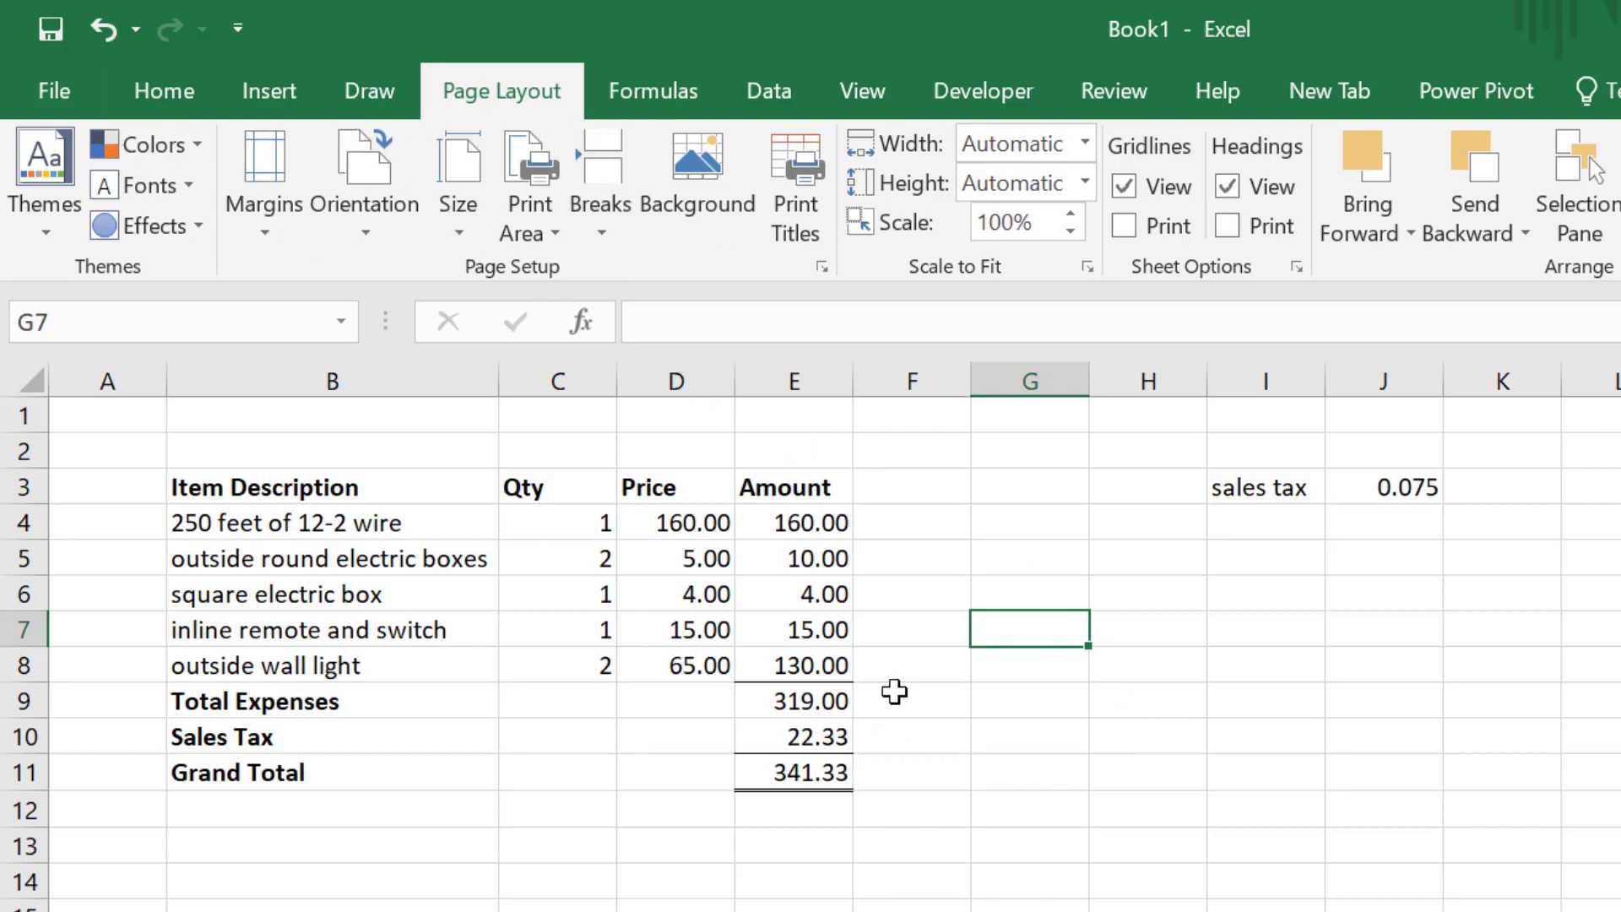
pyautogui.click(59, 83)
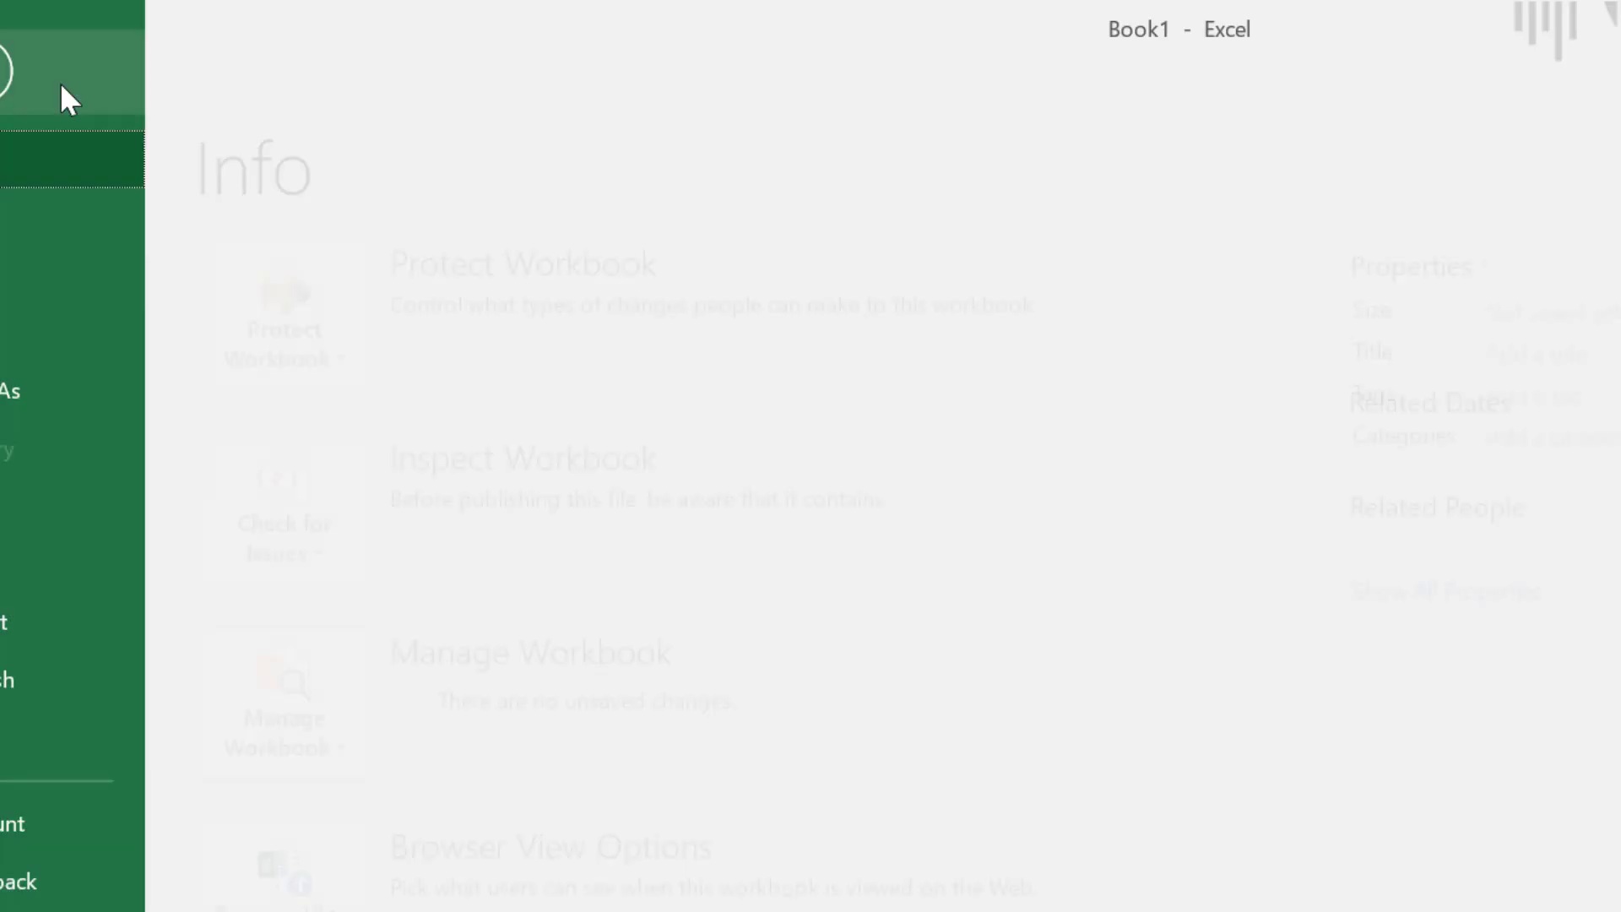
pyautogui.click(95, 514)
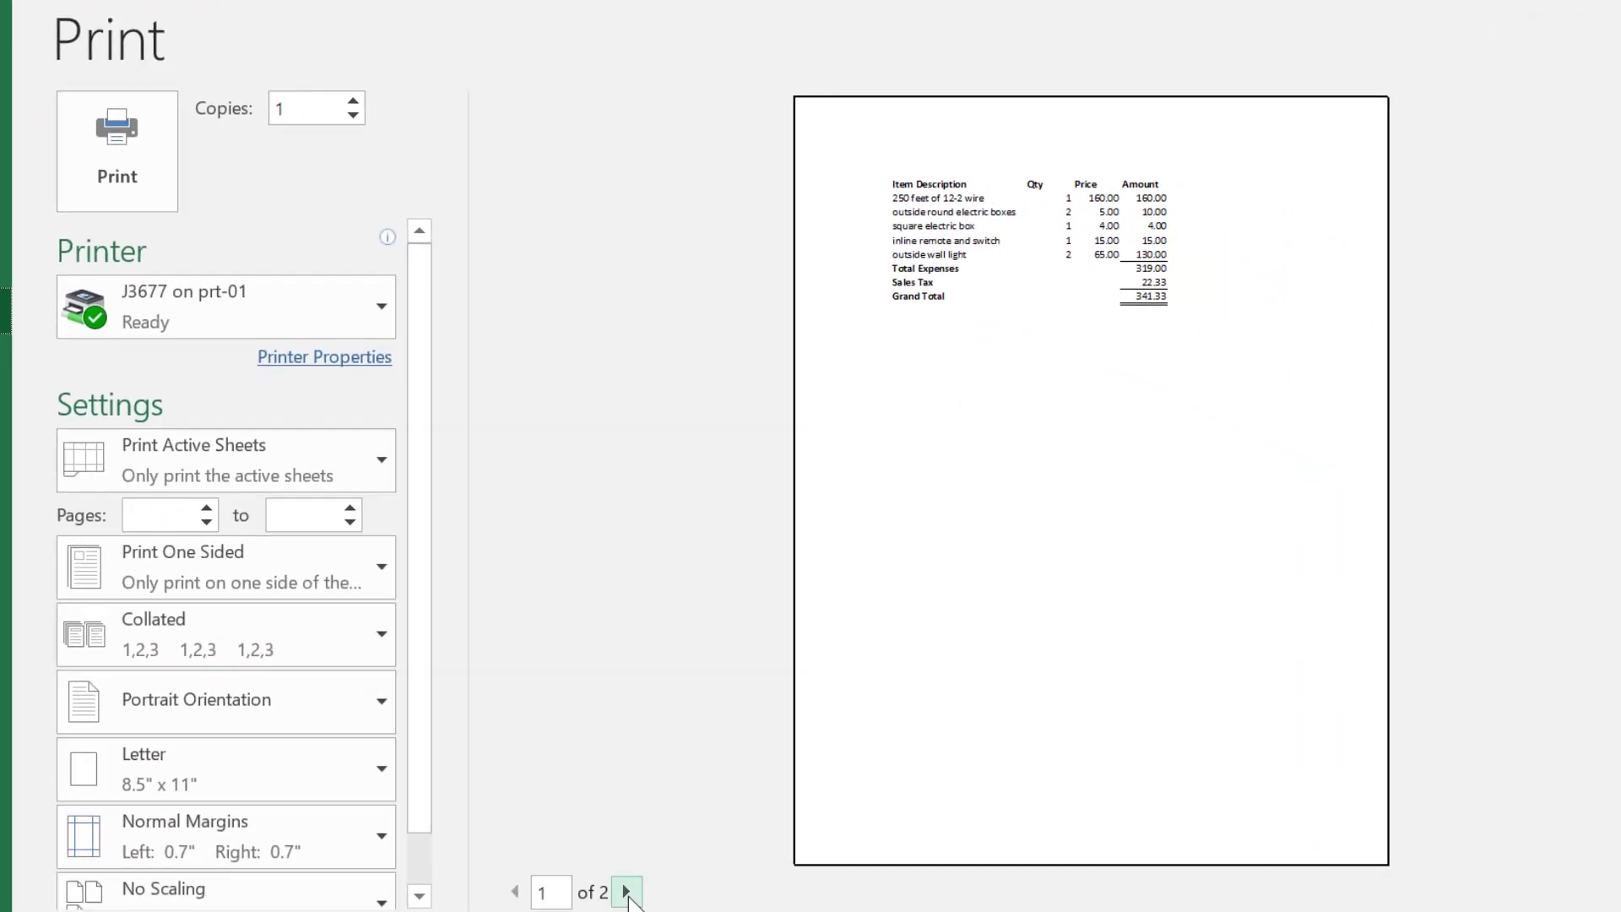
pyautogui.click(626, 893)
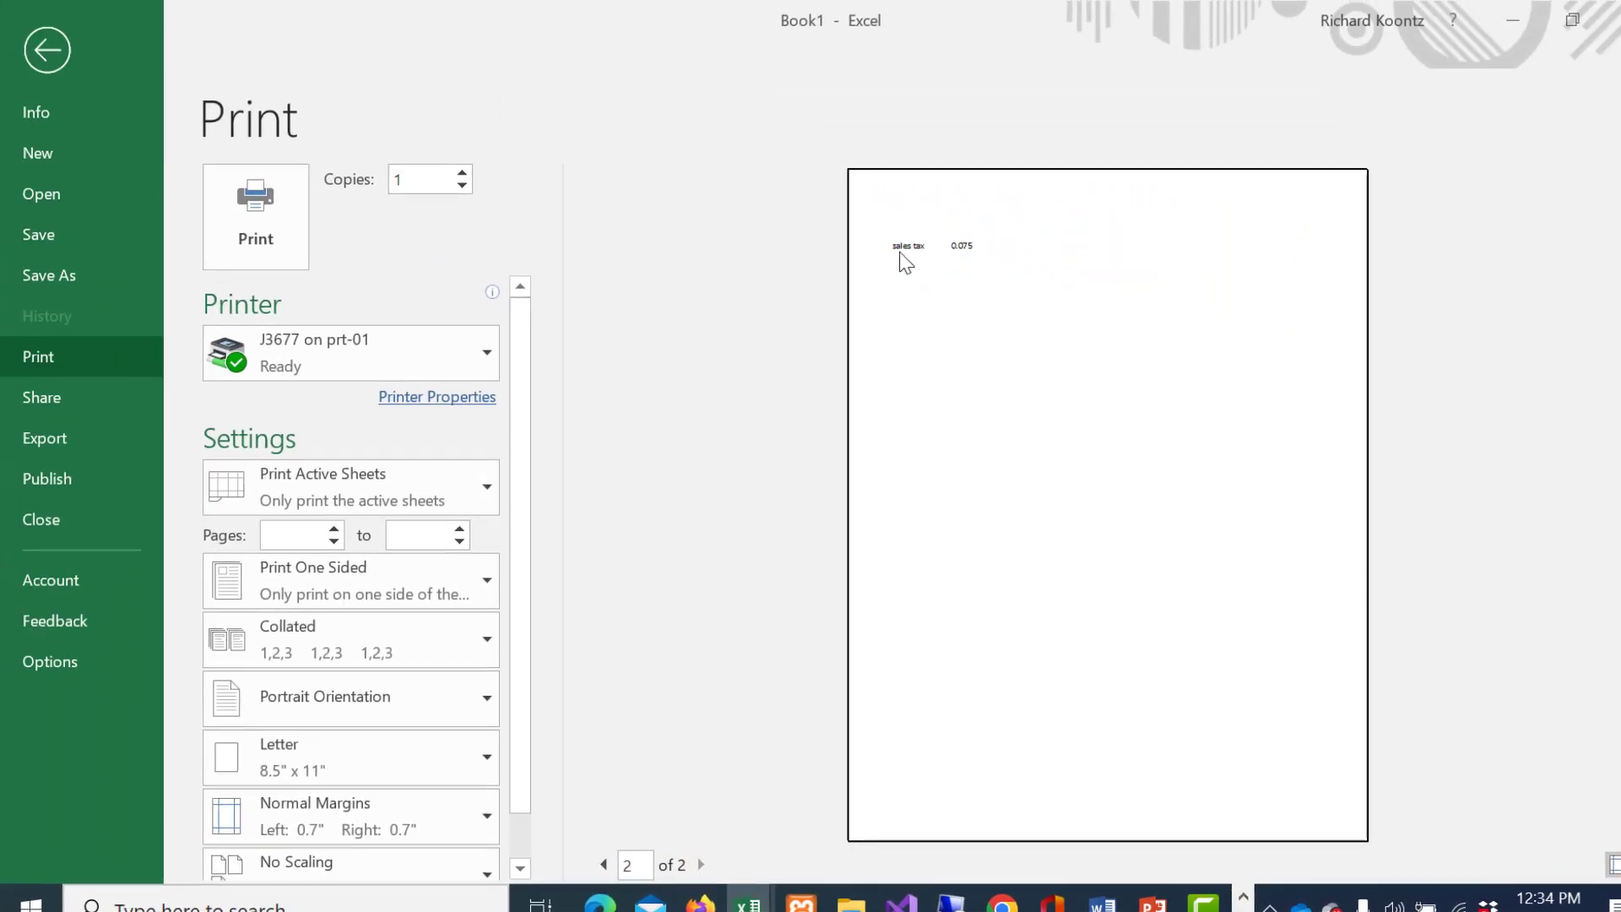
pyautogui.click(605, 864)
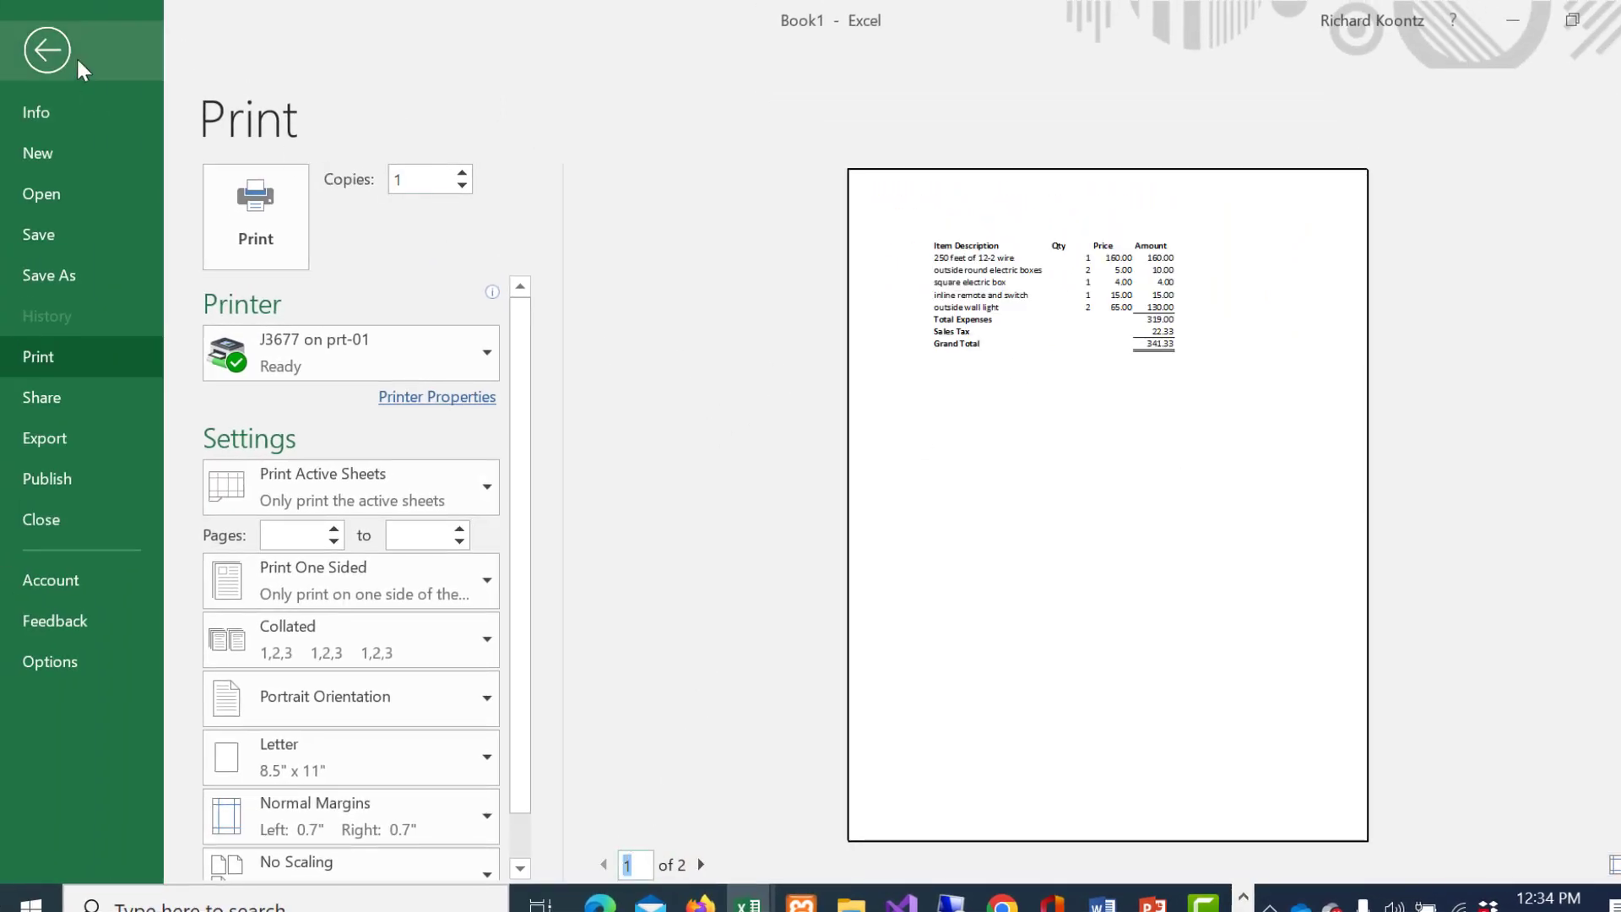
pyautogui.click(48, 52)
pyautogui.click(840, 578)
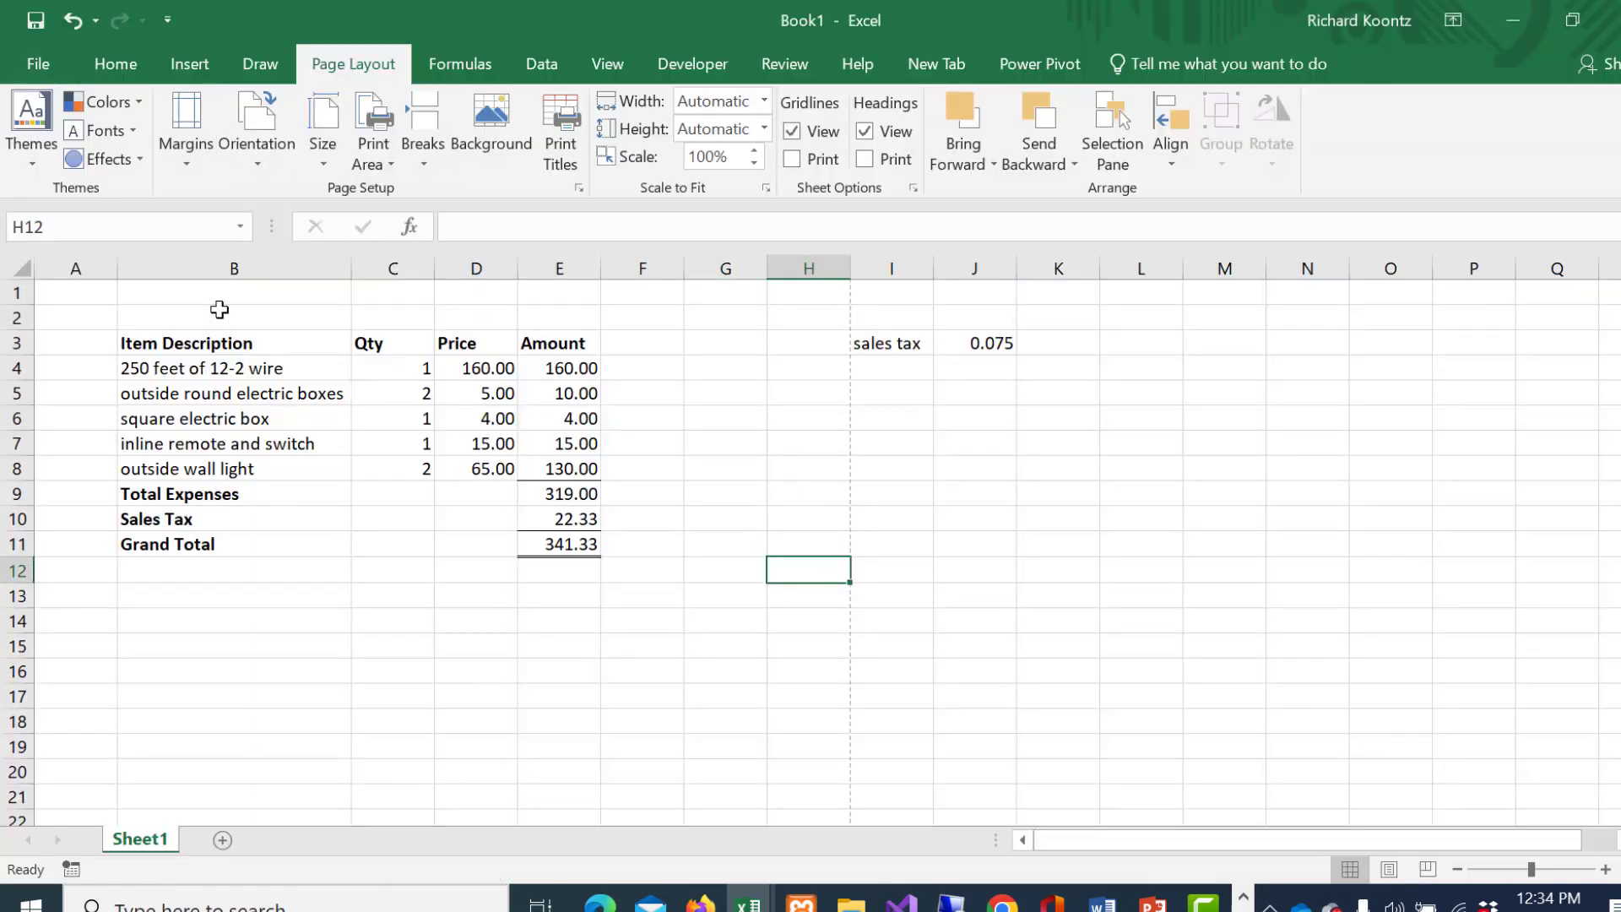
# - Set A1:F14 as the print area
pyautogui.moveTo(88, 293); pyautogui.dragTo(676, 627)
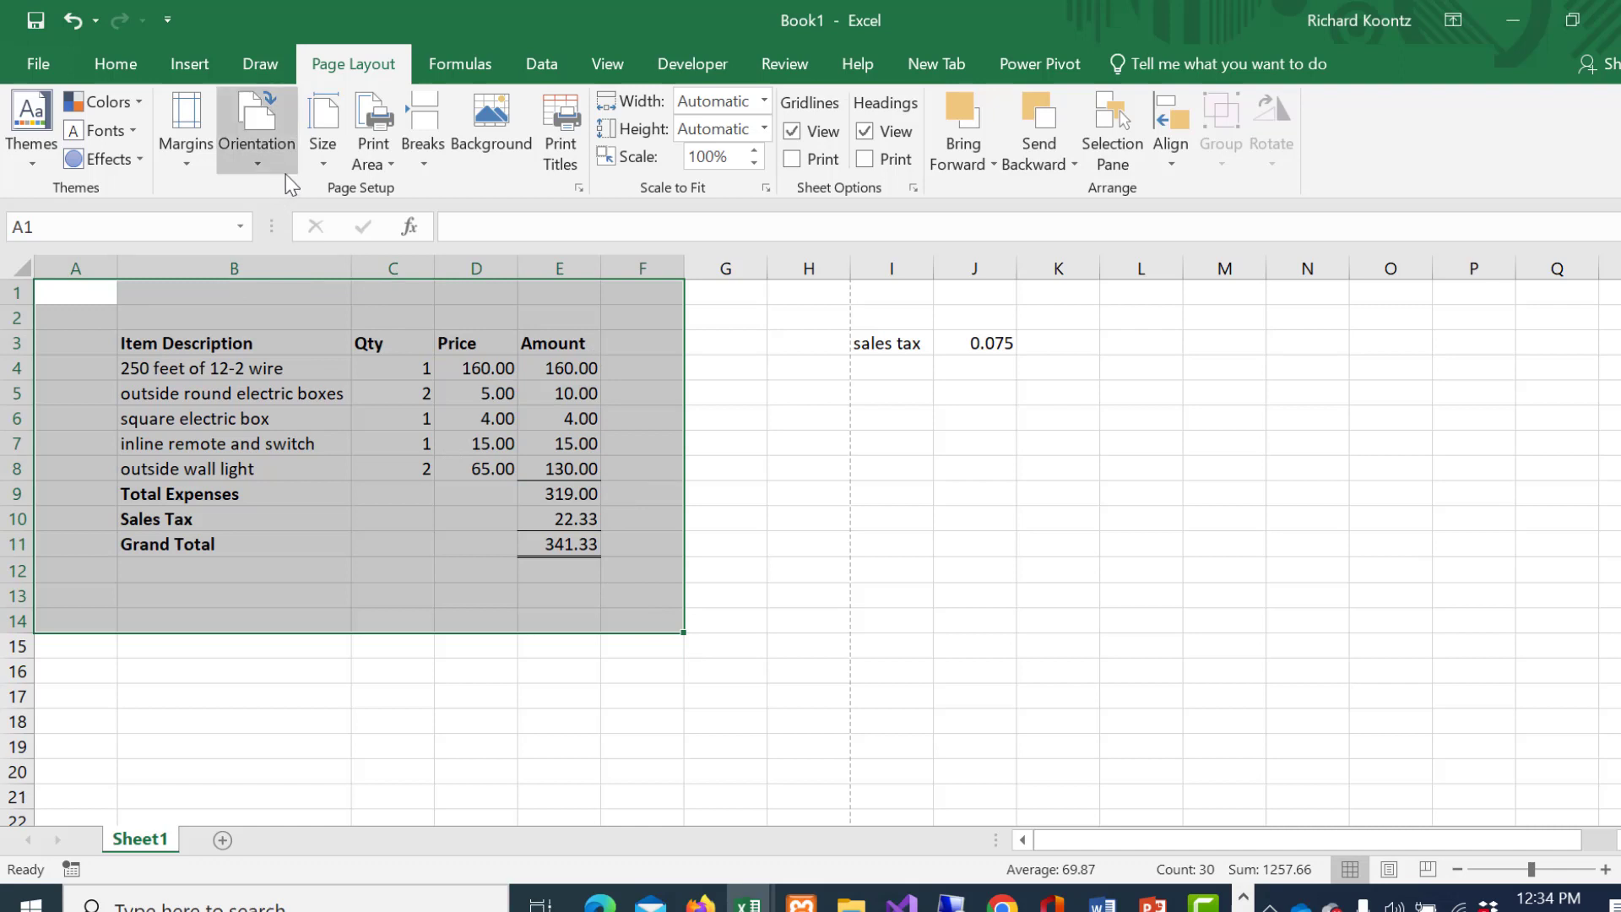
pyautogui.click(384, 157)
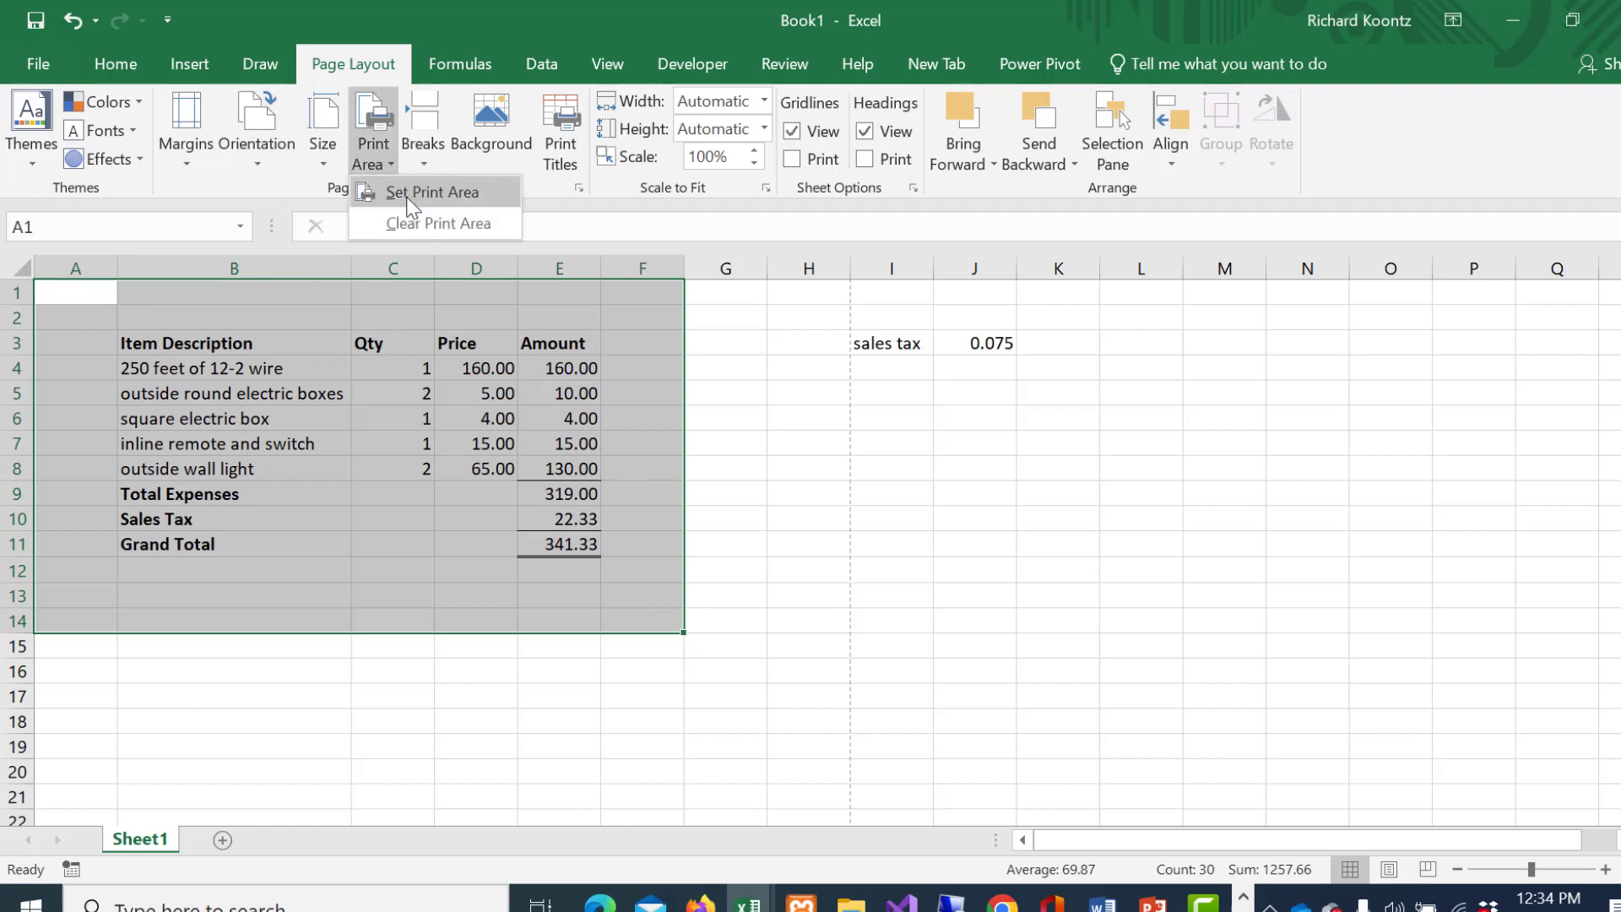
pyautogui.click(407, 196)
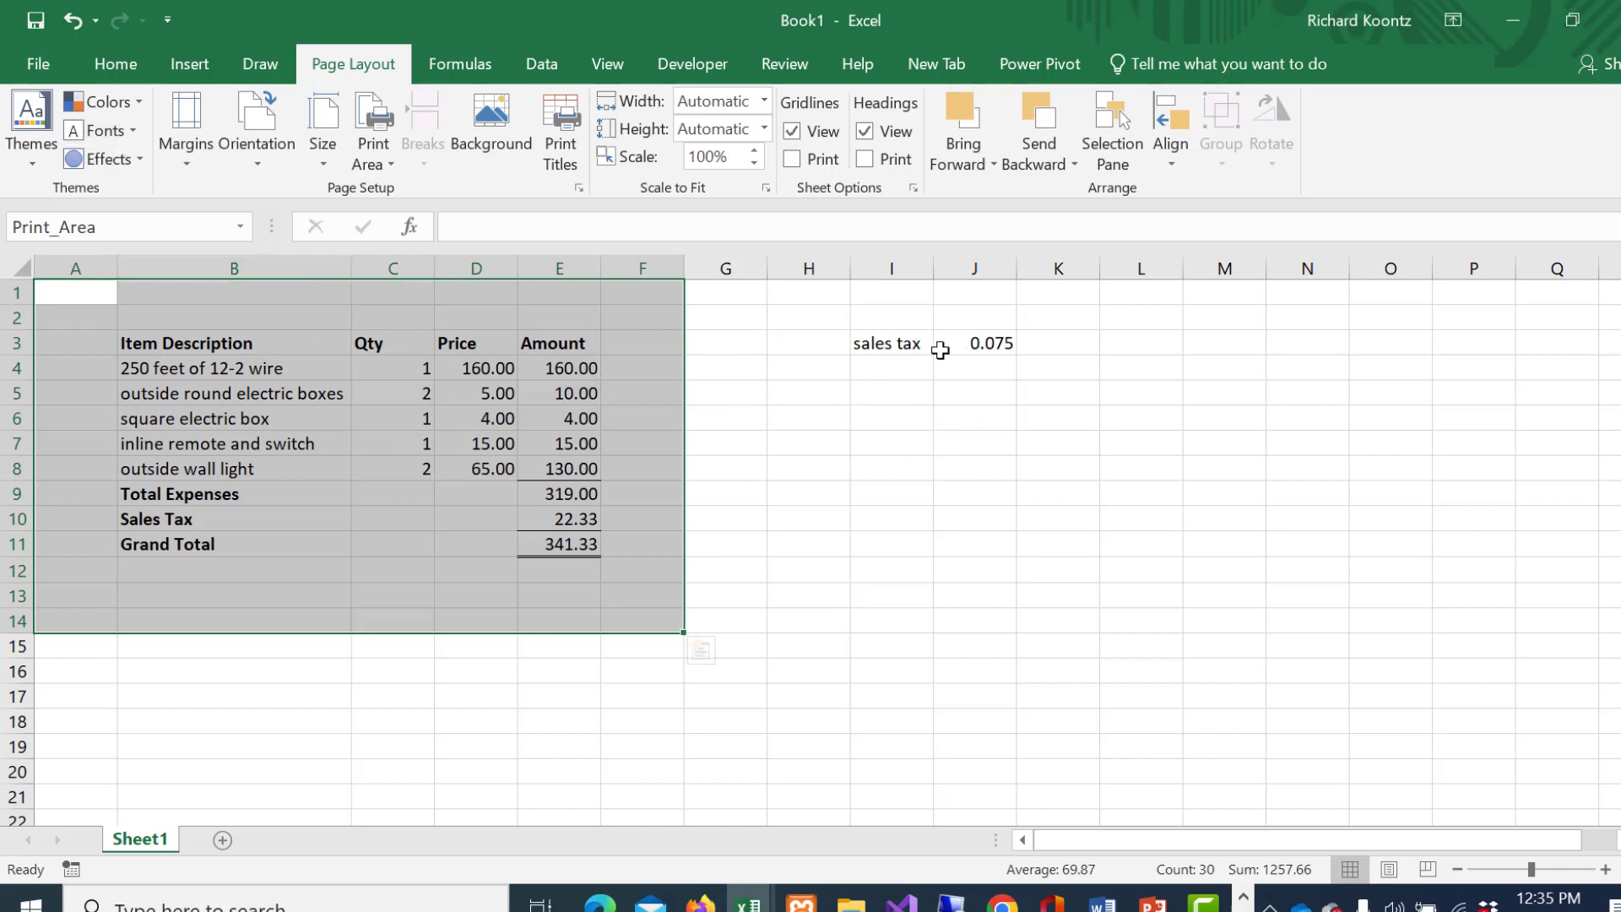
# - Print the expense table, which now fits on one page
pyautogui.click(47, 74)
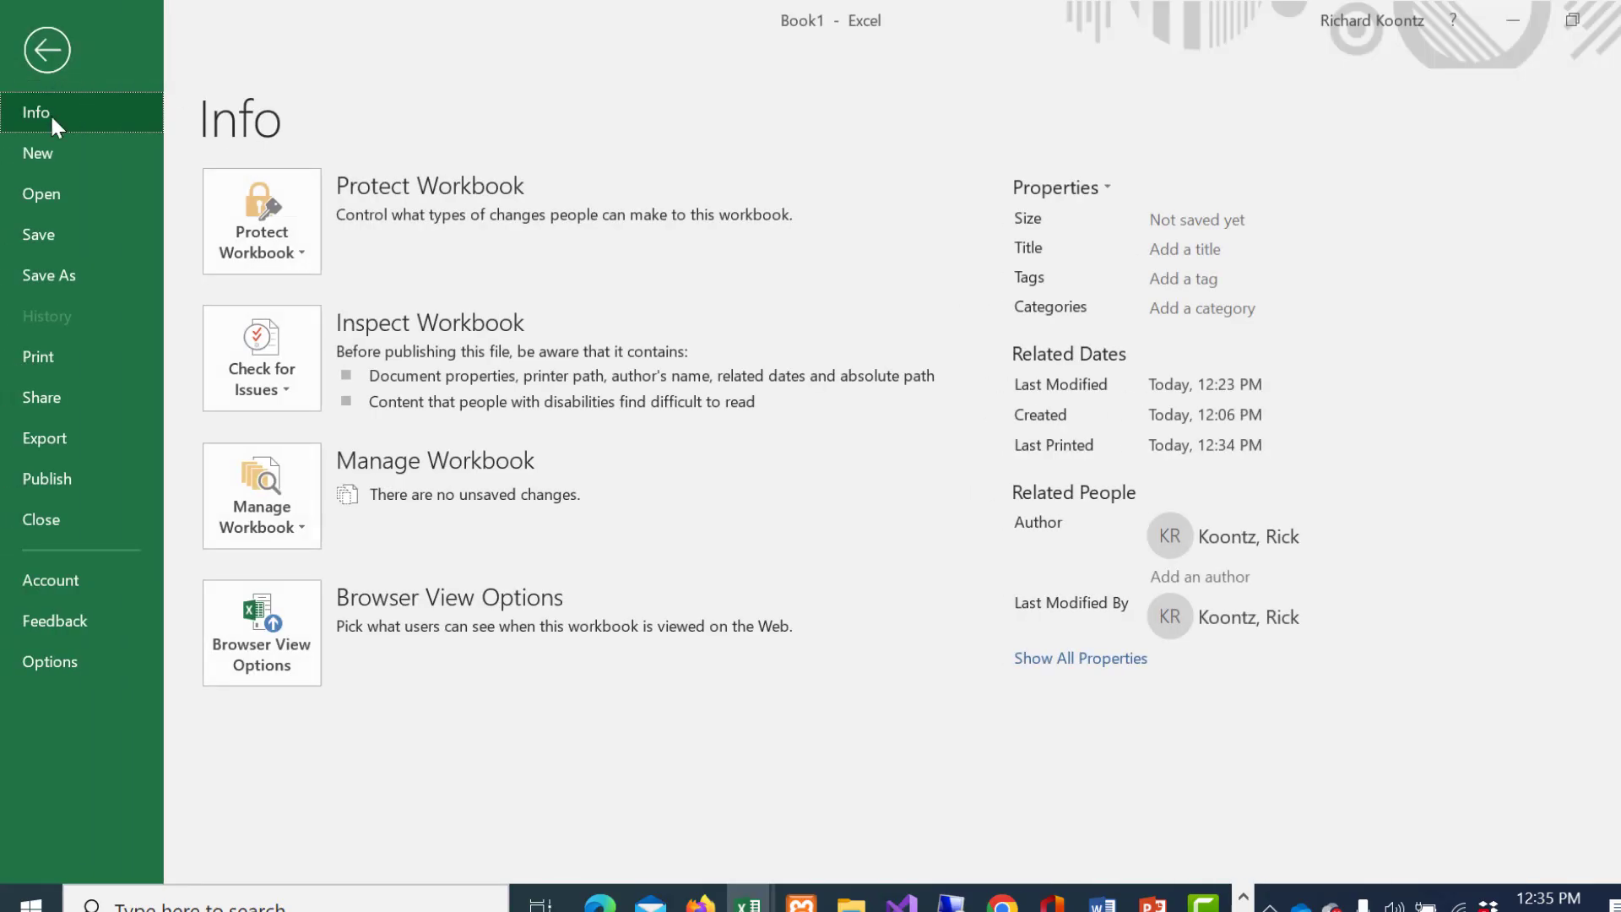
pyautogui.click(54, 353)
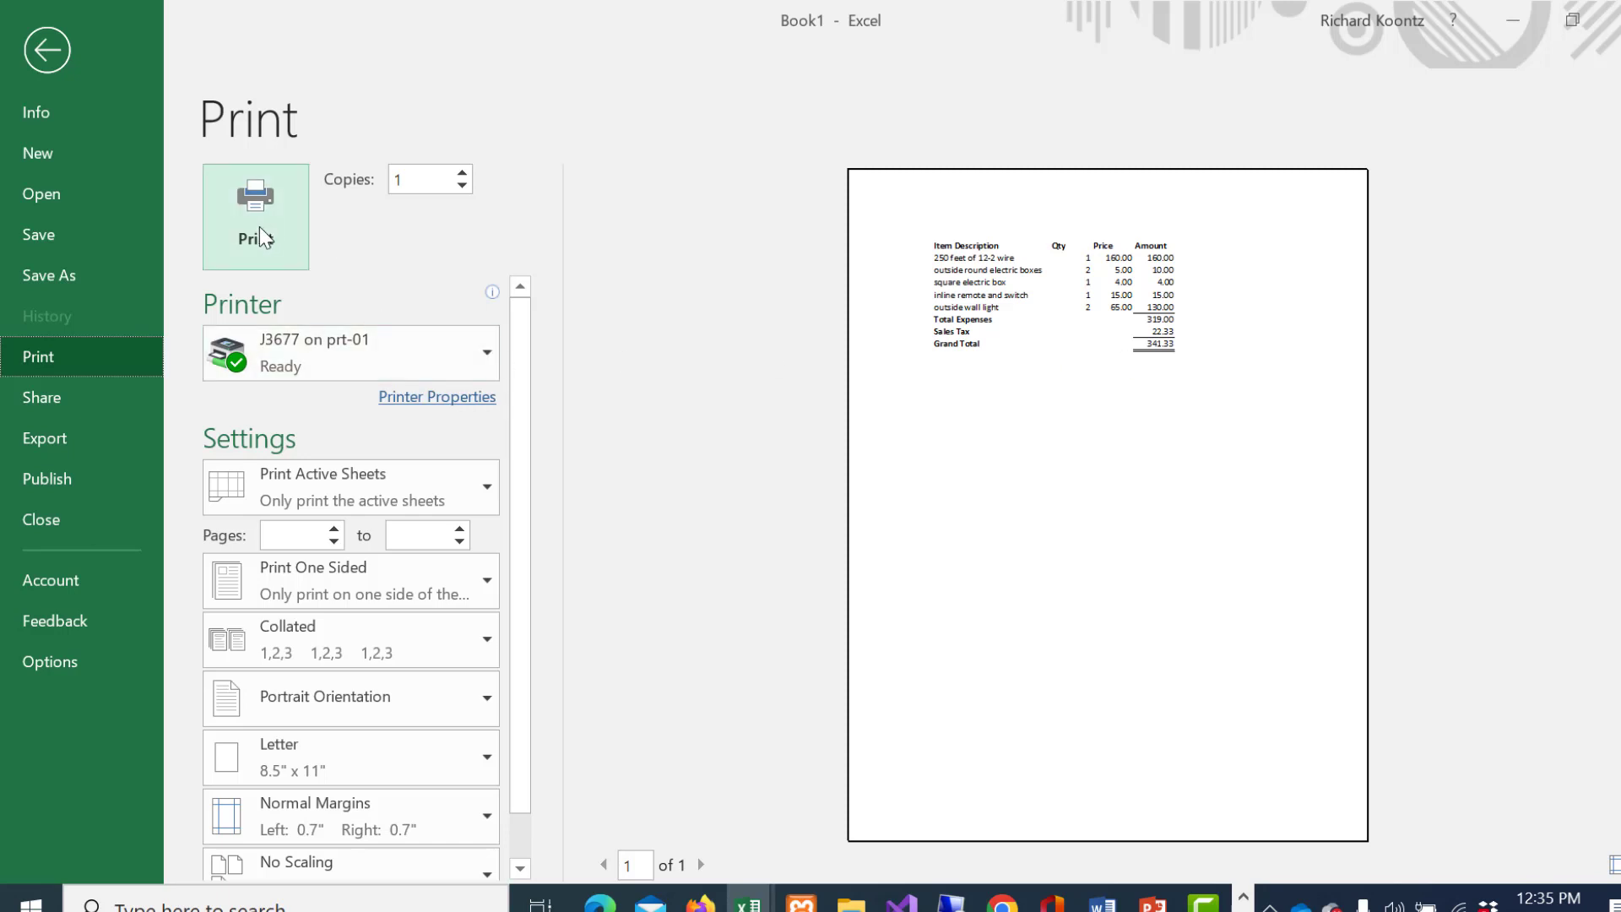
pyautogui.click(47, 51)
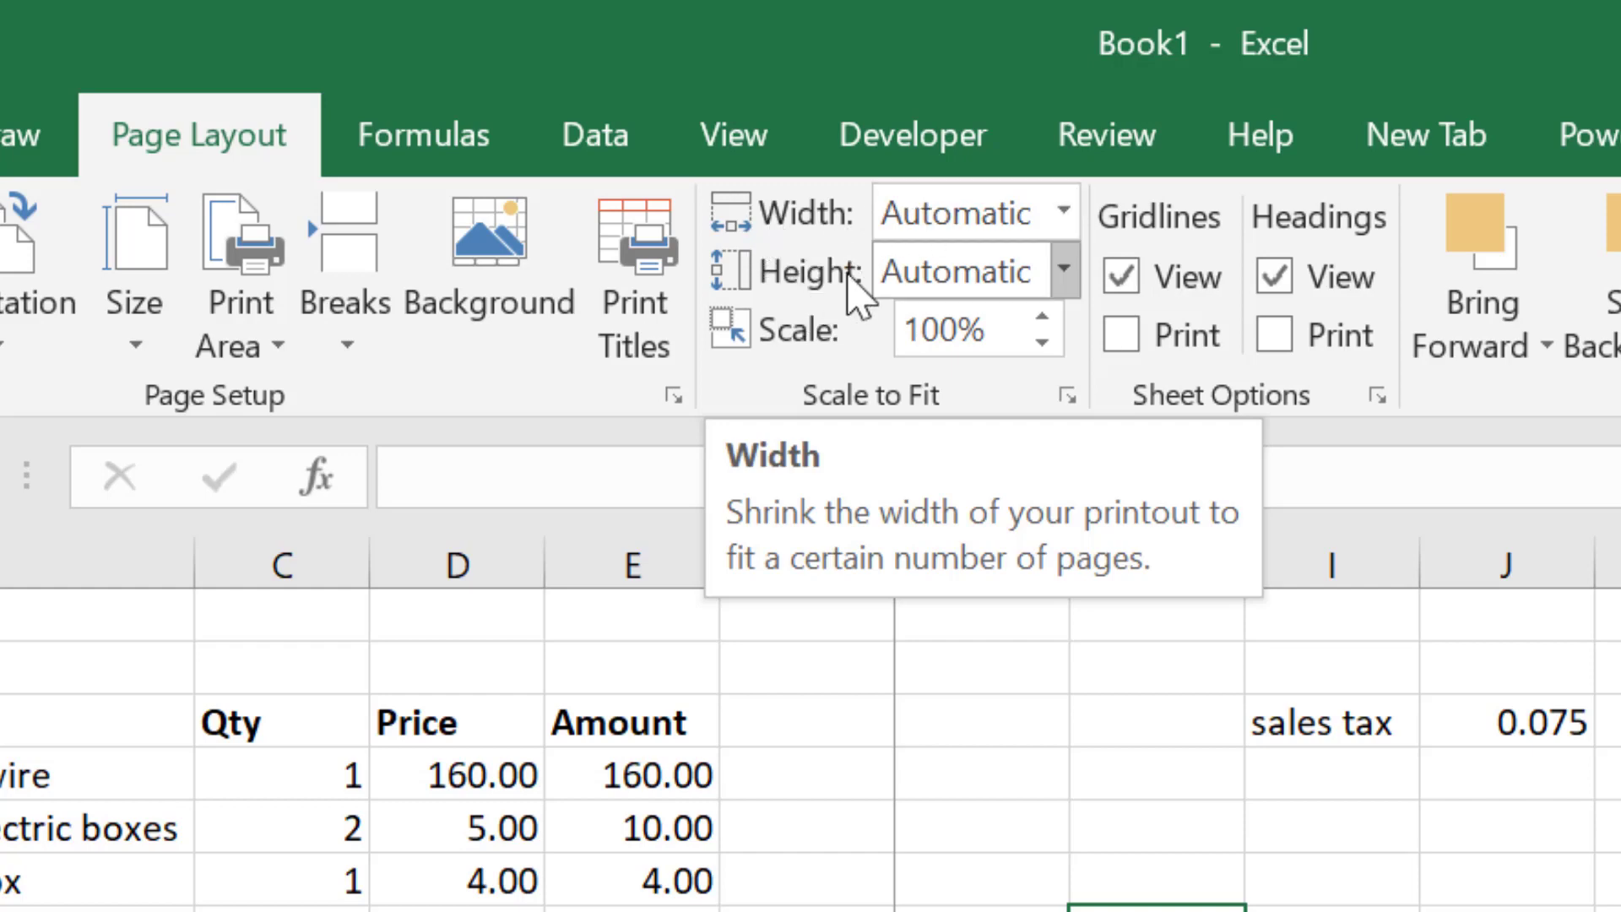
pyautogui.click(1064, 227)
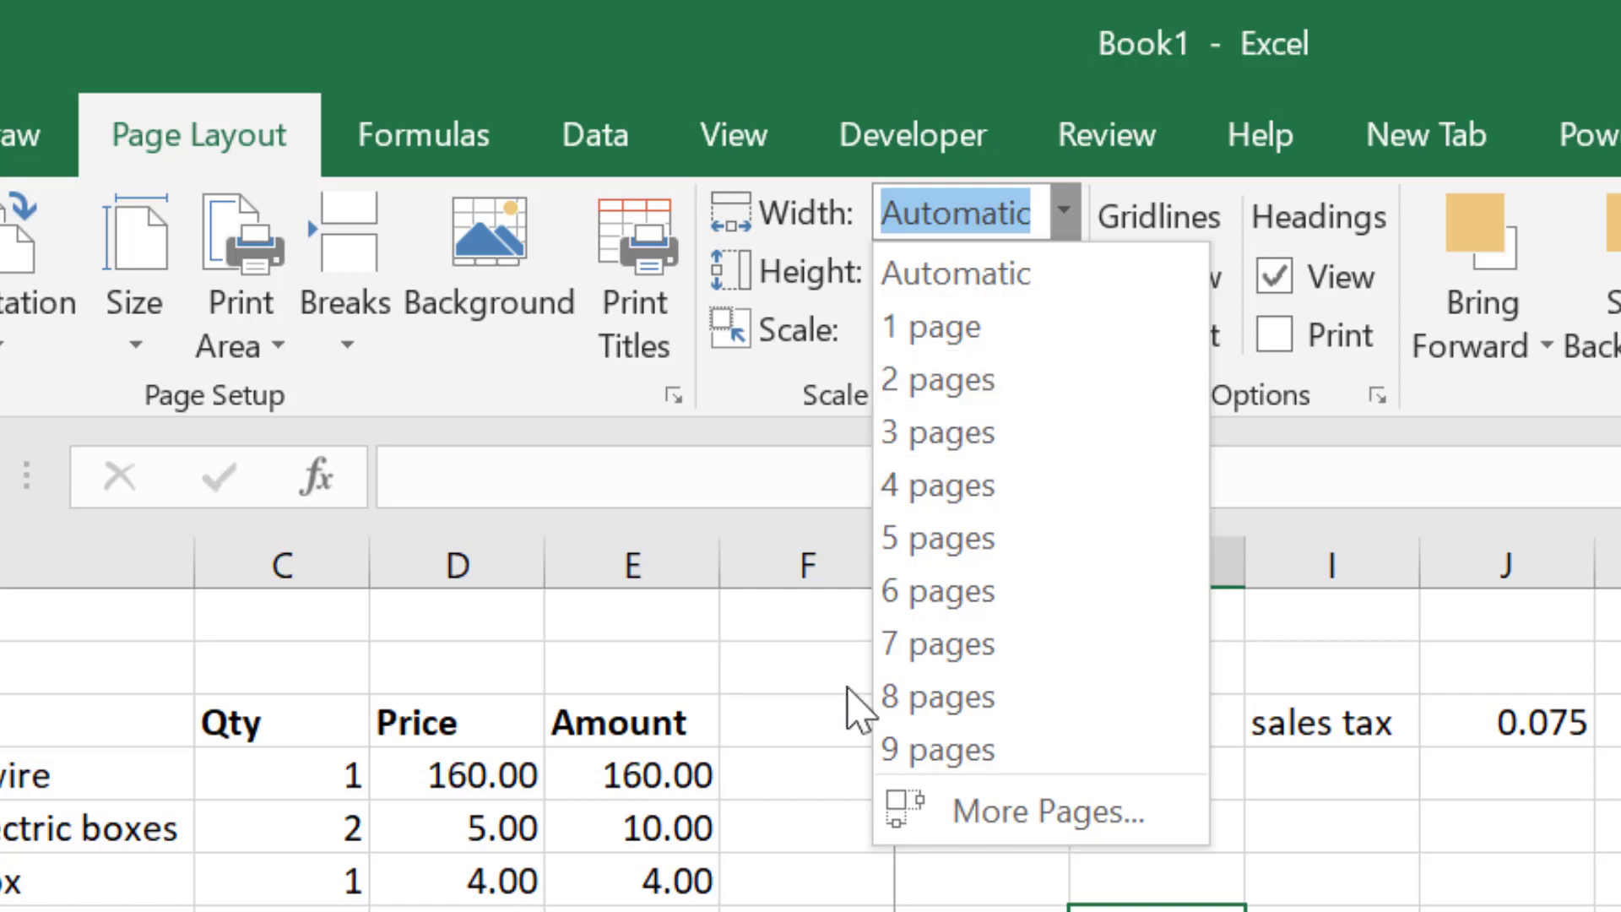
pyautogui.click(839, 803)
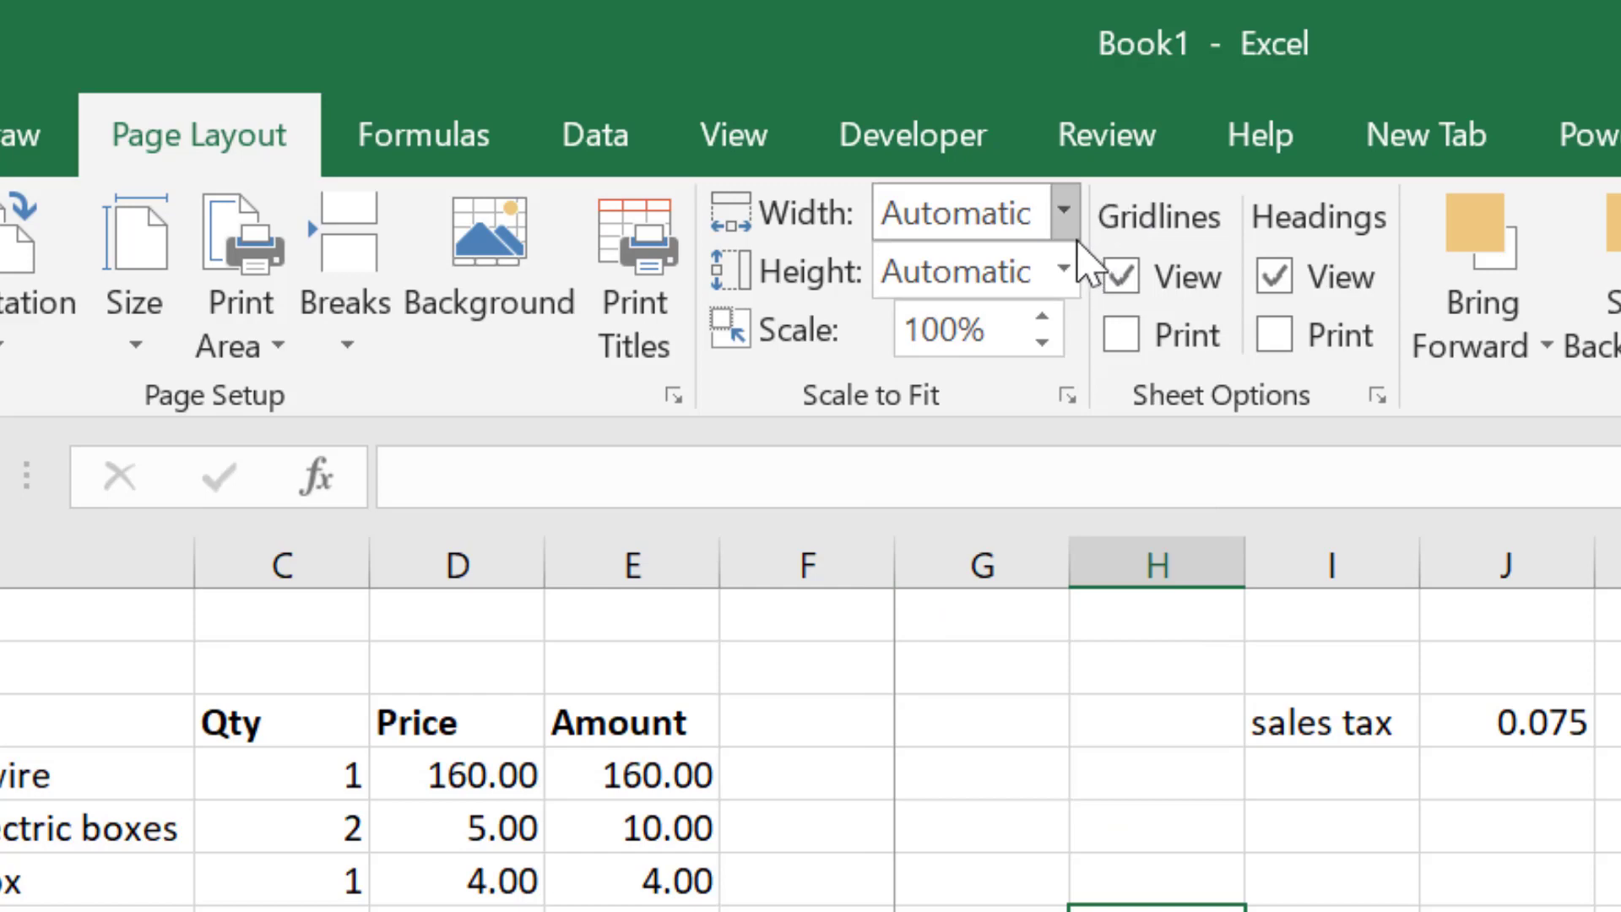
pyautogui.click(402, 348)
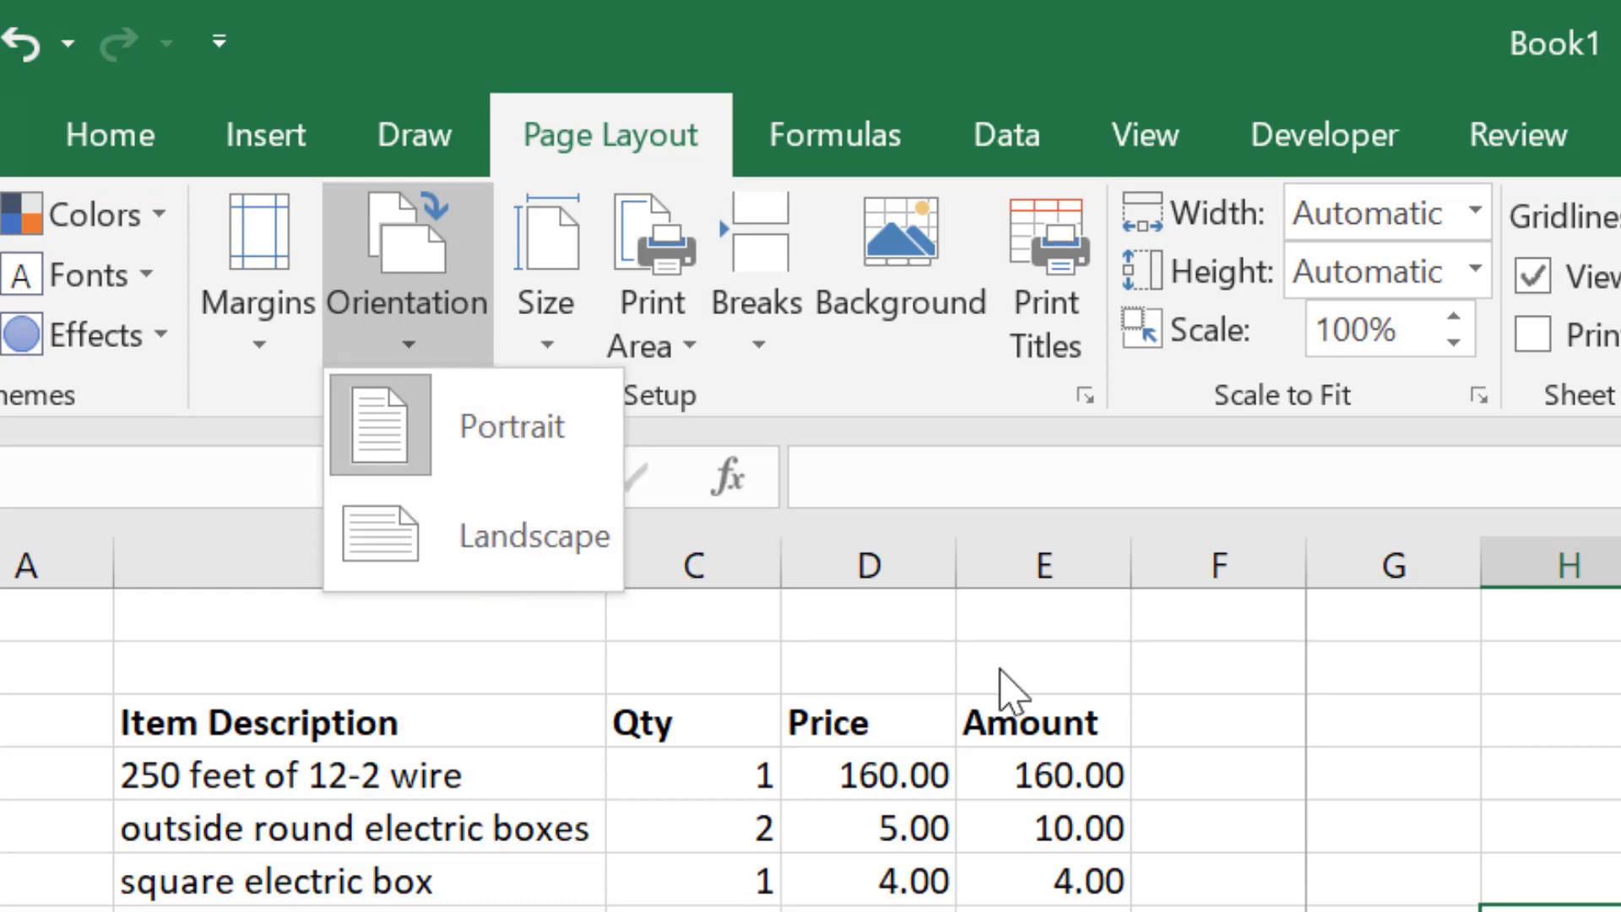
pyautogui.press('Escape')
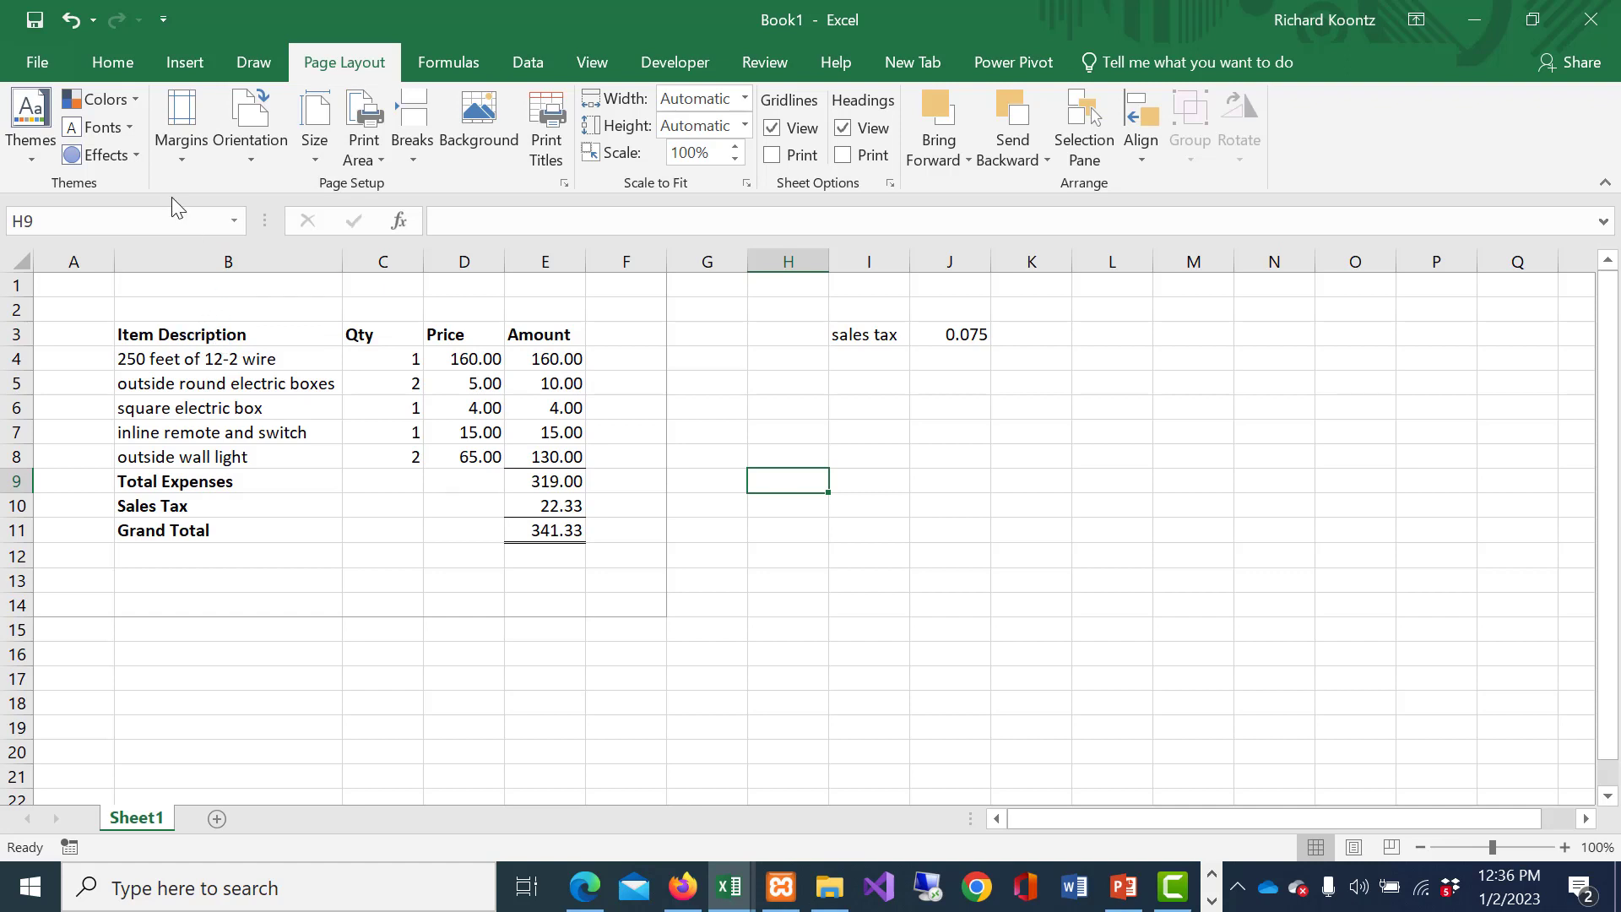
# - Save the workbook in Documents under the file name electricproject
pyautogui.click(38, 64)
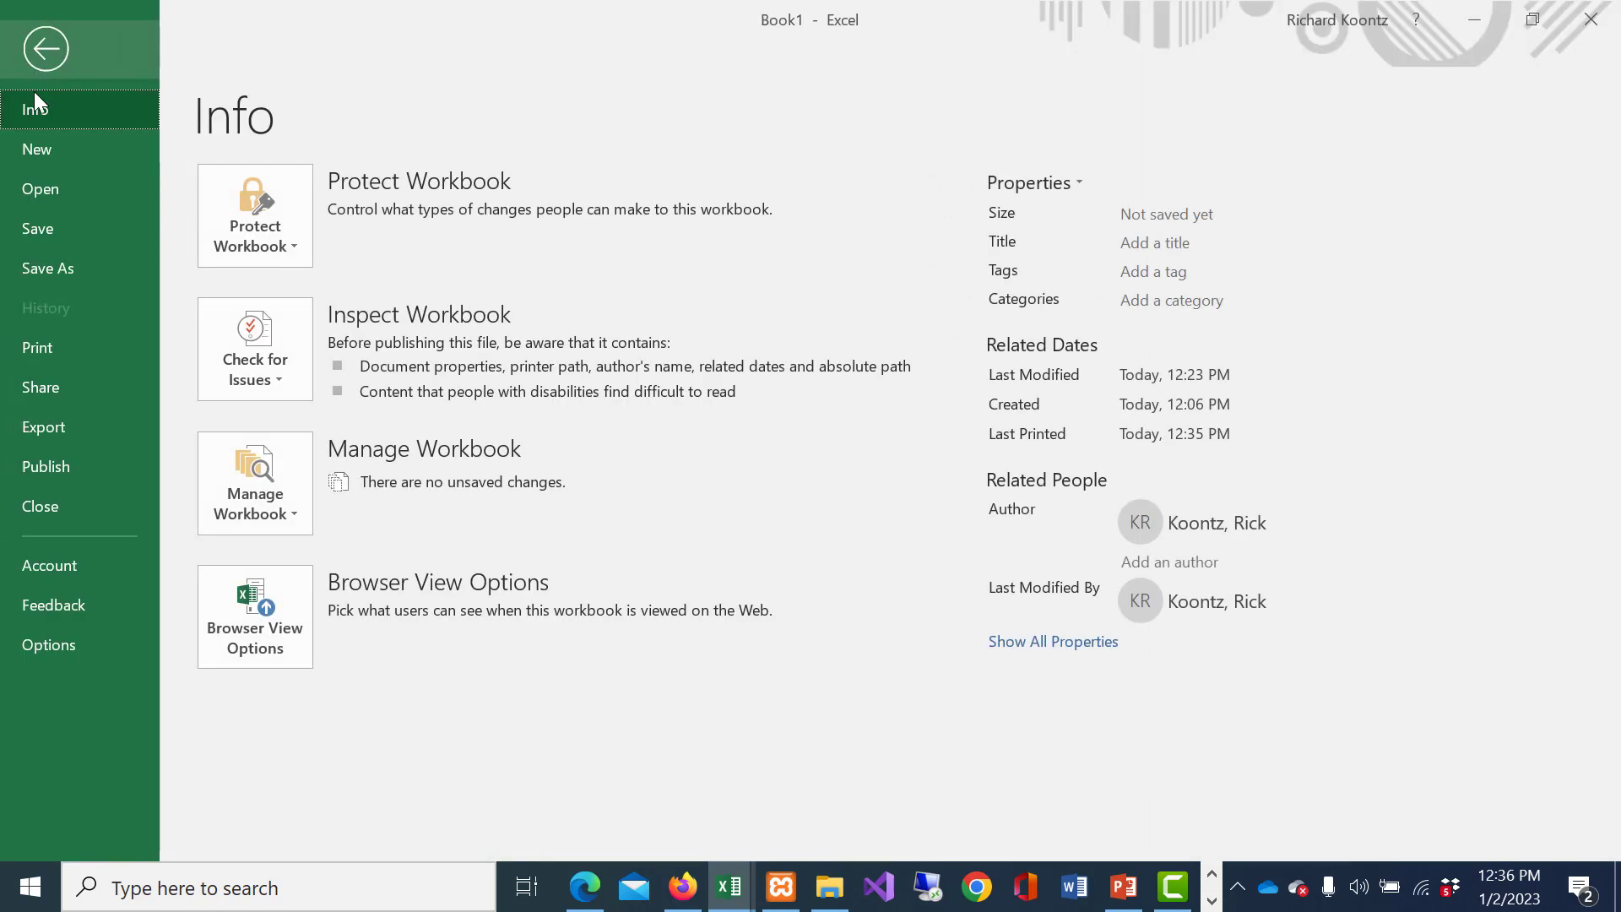
pyautogui.click(32, 238)
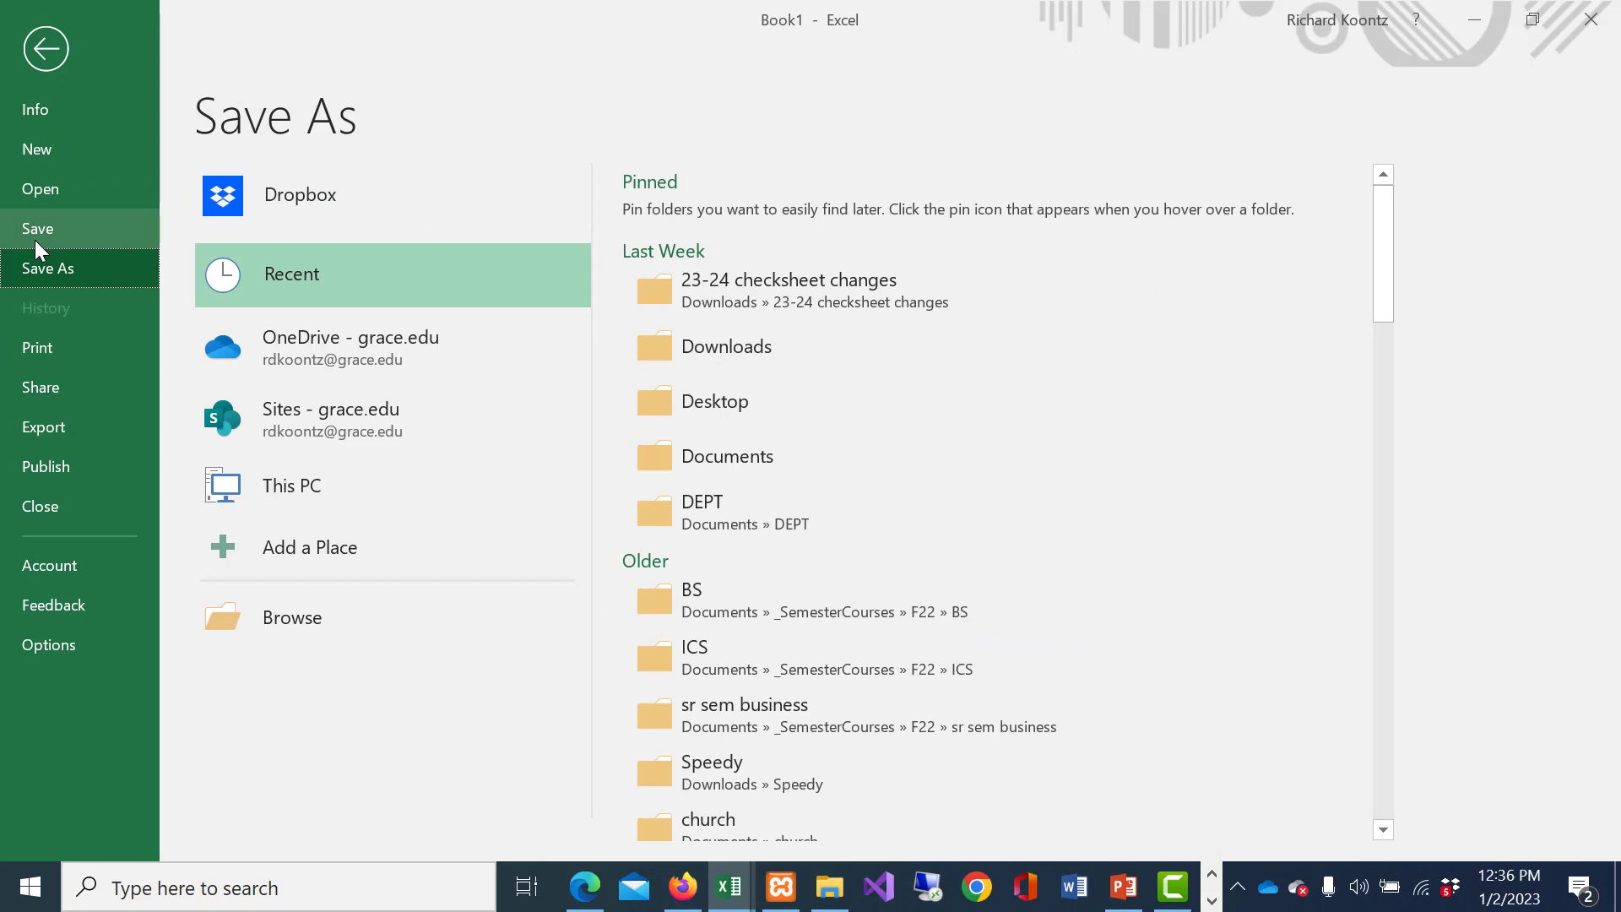
pyautogui.click(301, 629)
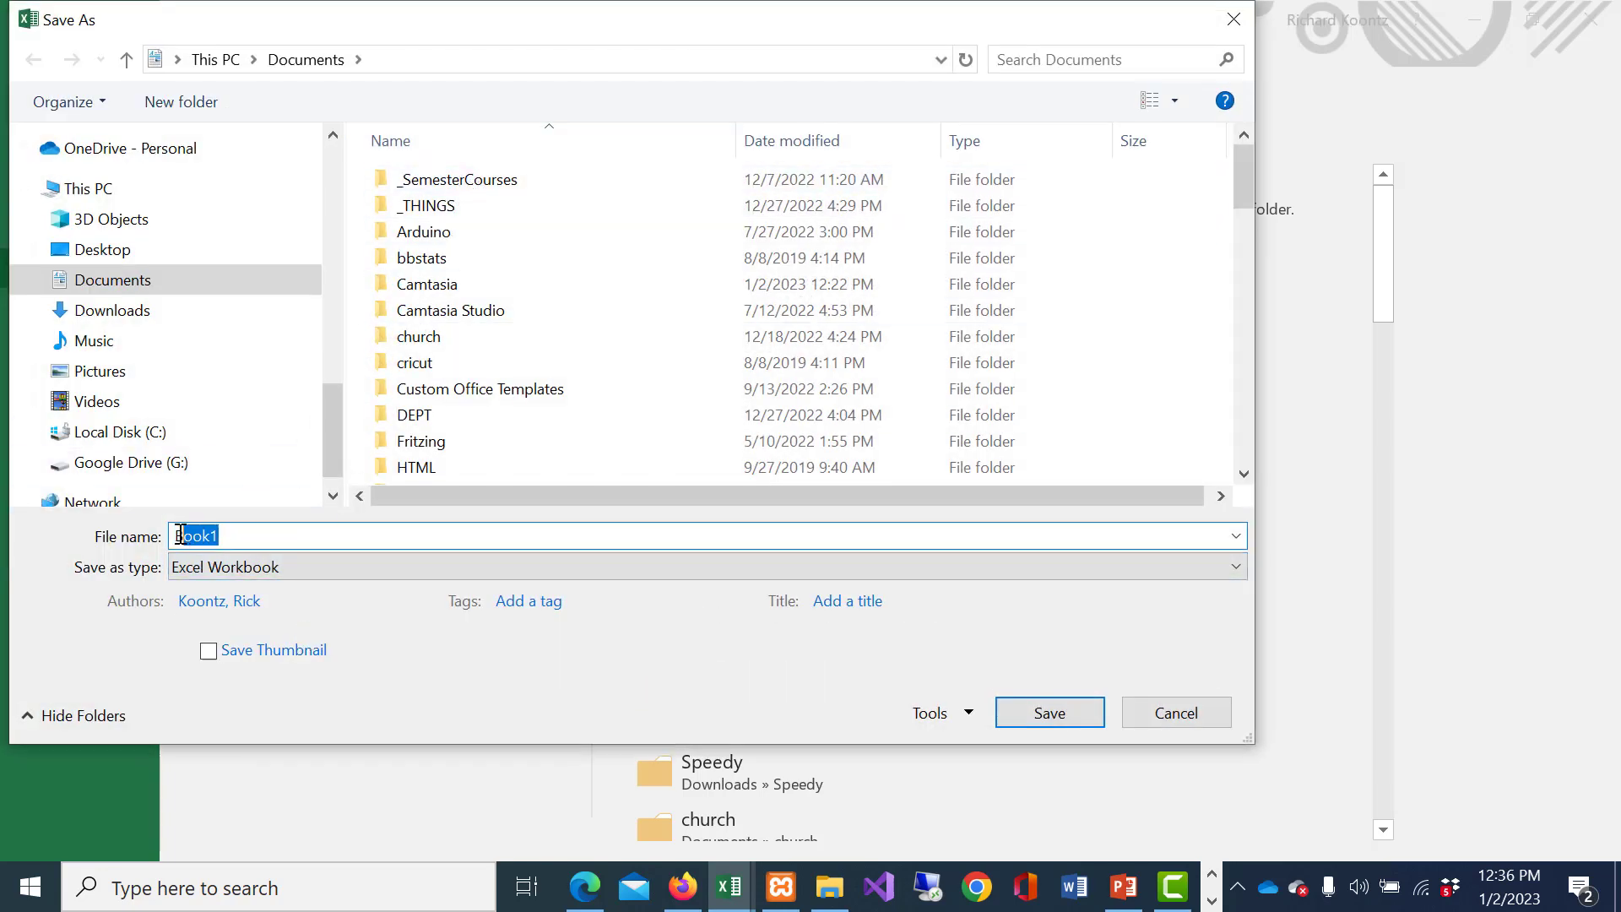
pyautogui.write('electricproject')
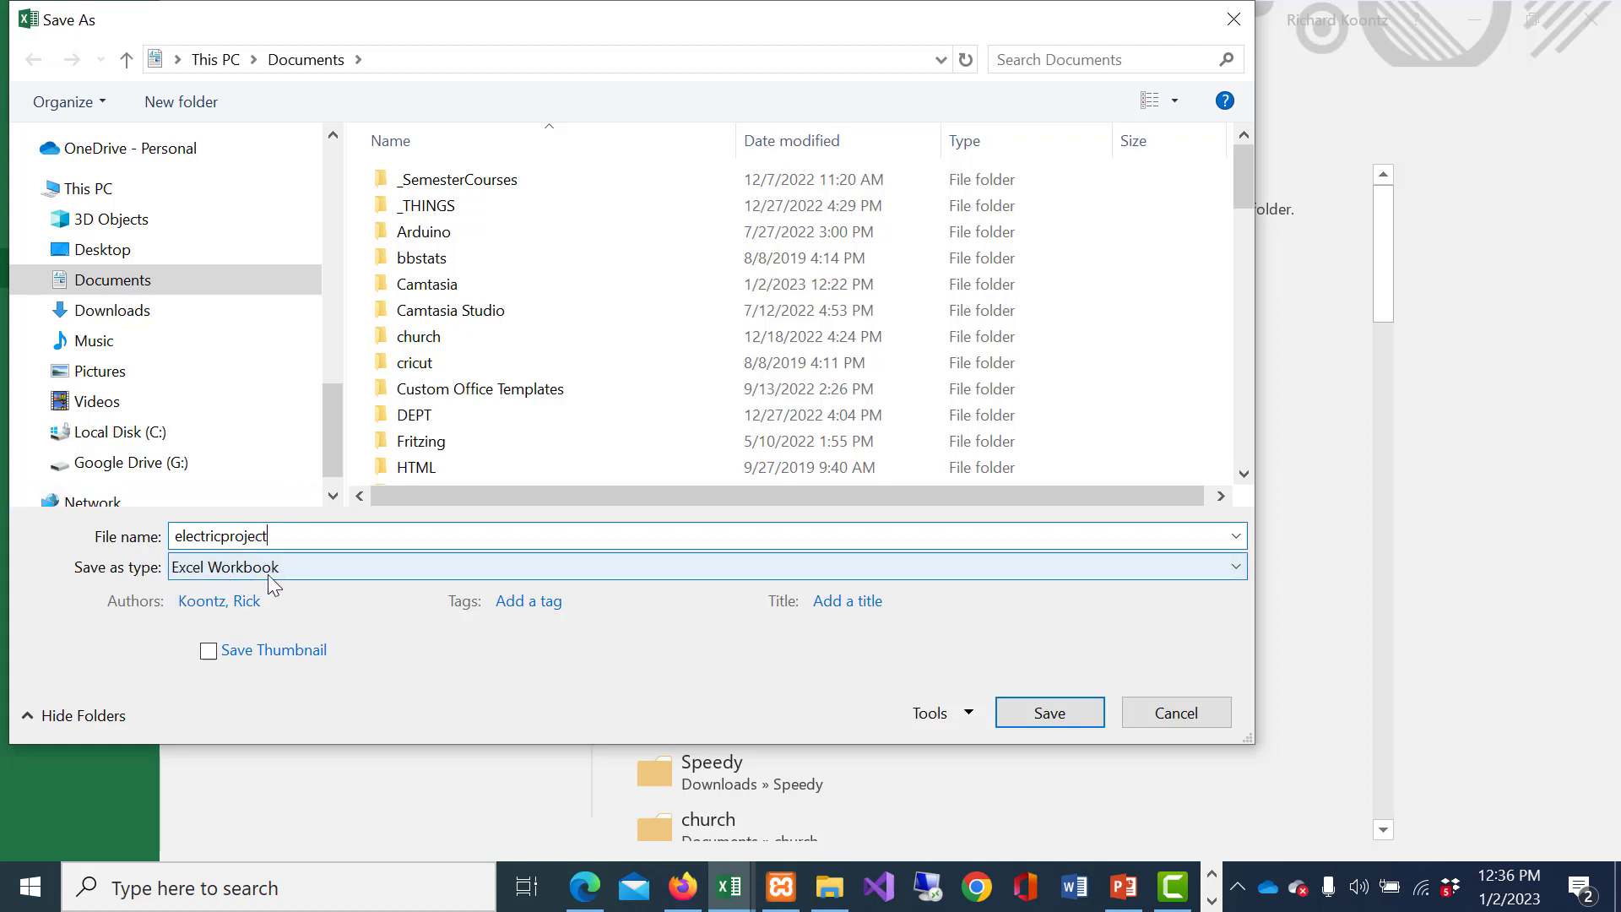
pyautogui.click(1067, 708)
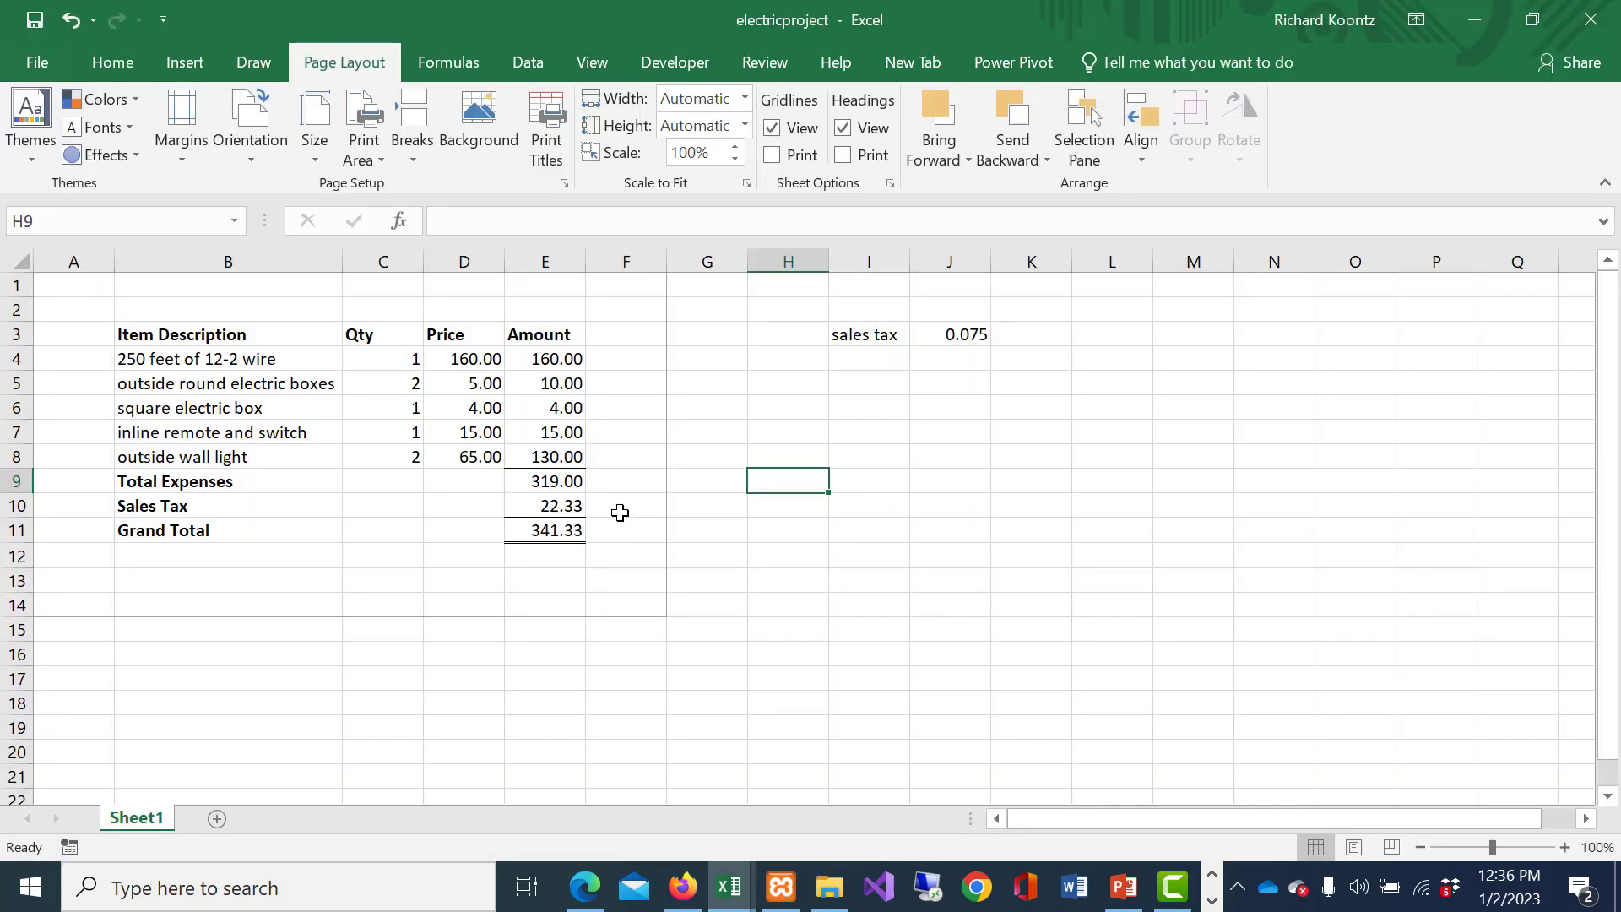
pyautogui.click(620, 512)
pyautogui.click(732, 532)
pyautogui.click(818, 601)
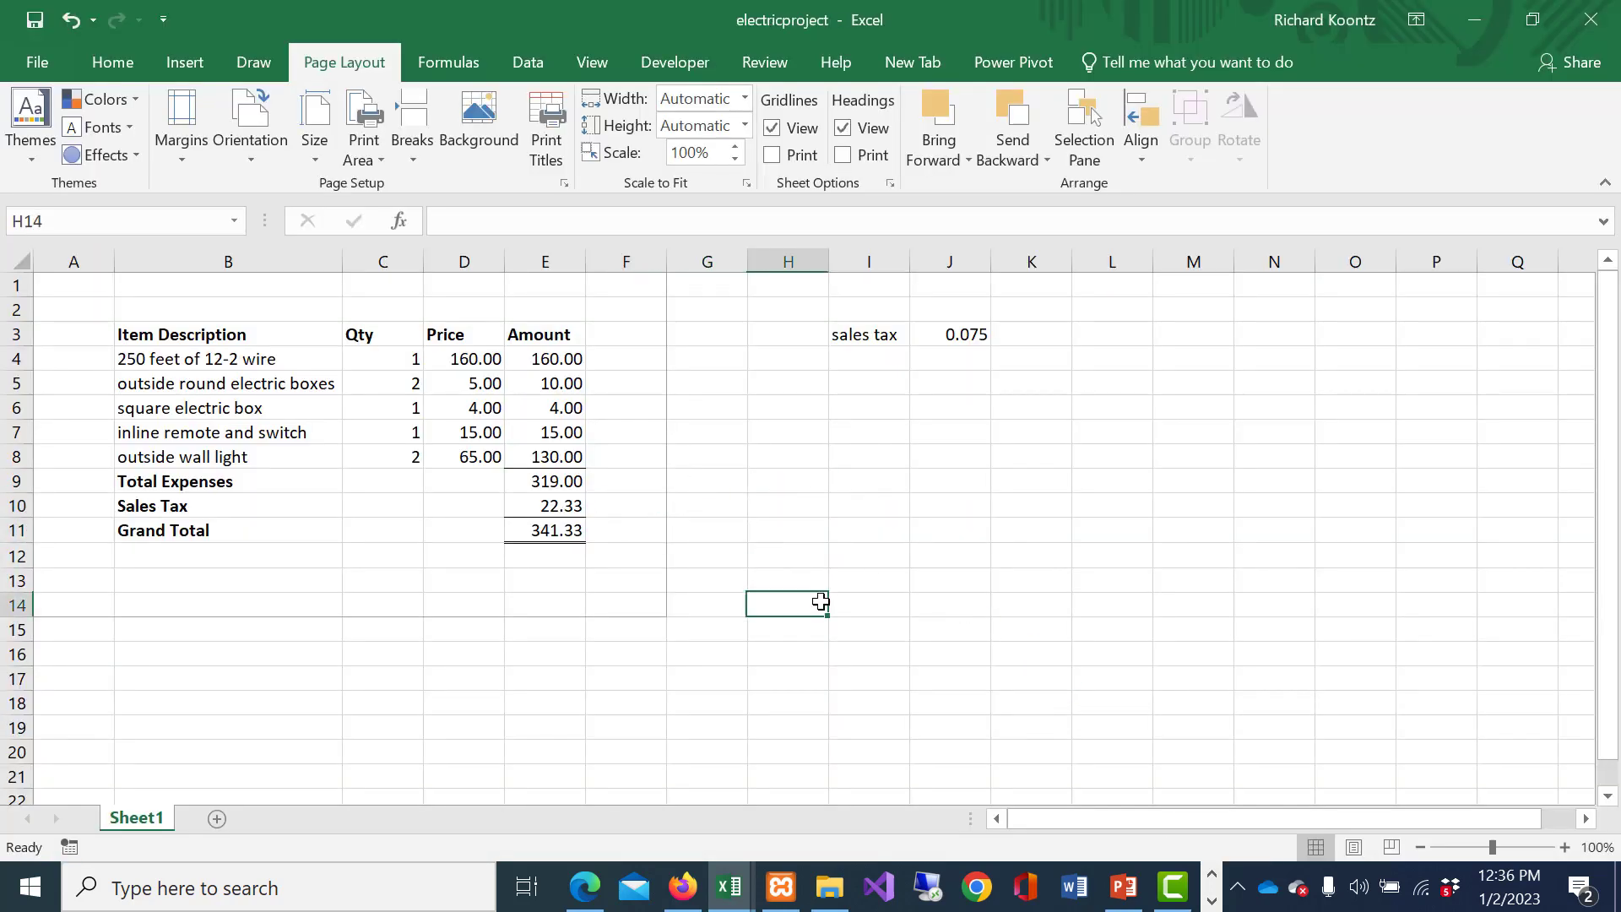